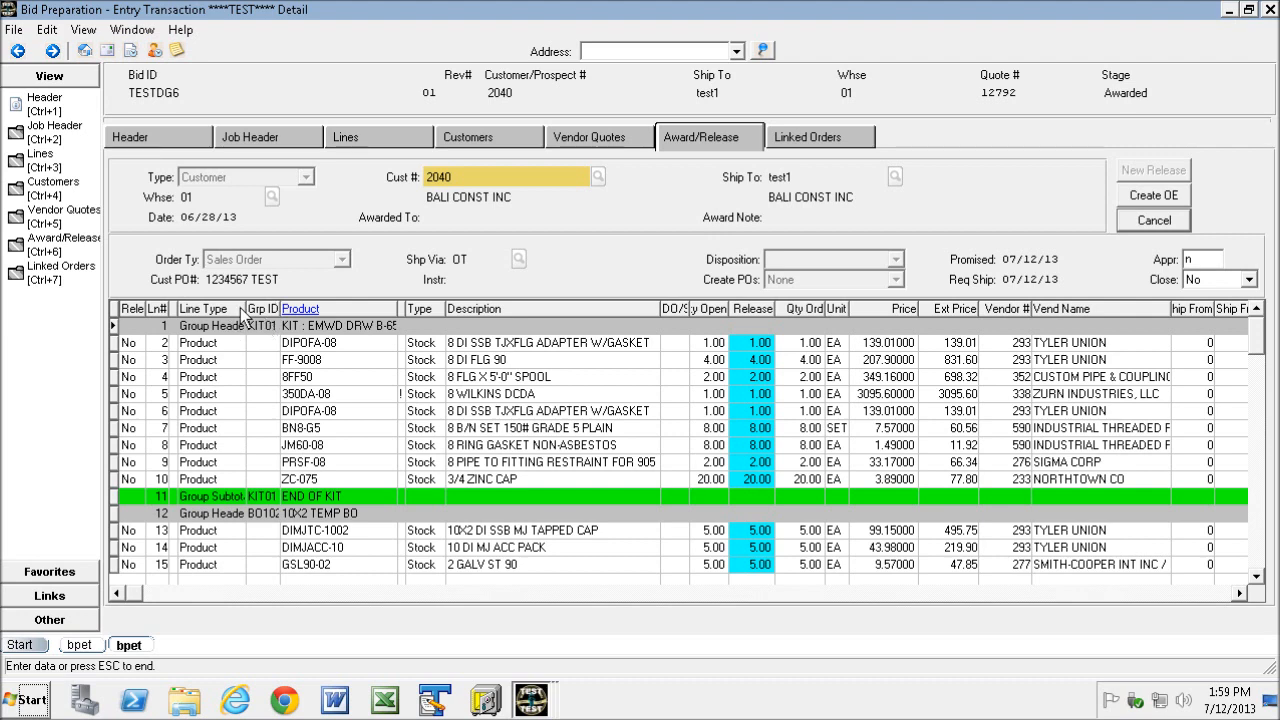
- Scroll through the award/release line grid to review the kit and group lines of bid TESTDG6
drag(245, 312, 236, 312)
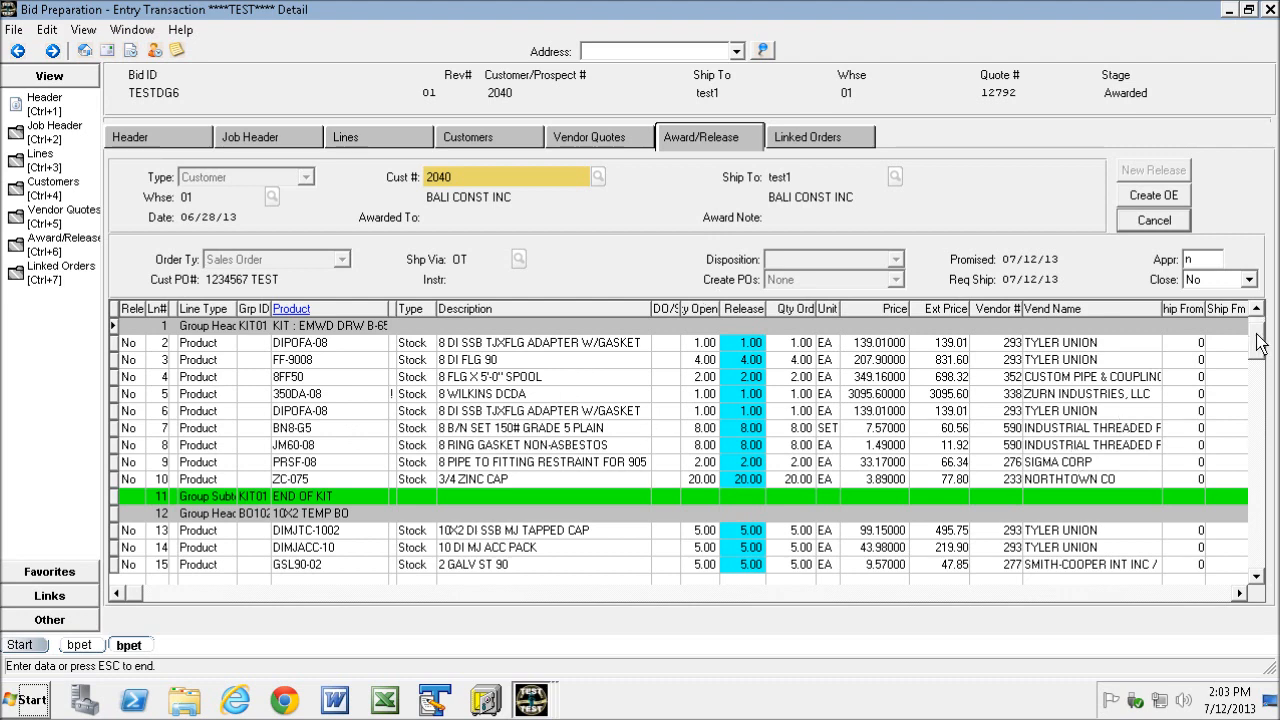
scroll(1260, 343, down, 1)
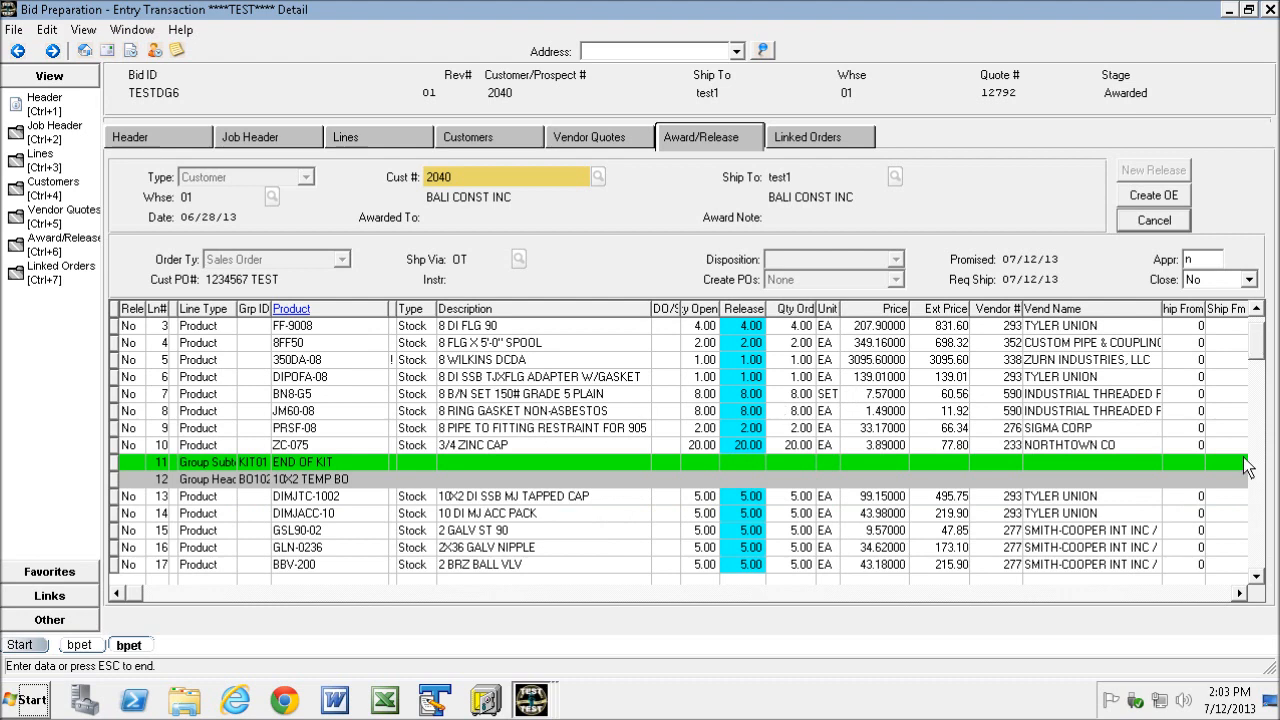
click(1258, 577)
click(1258, 577)
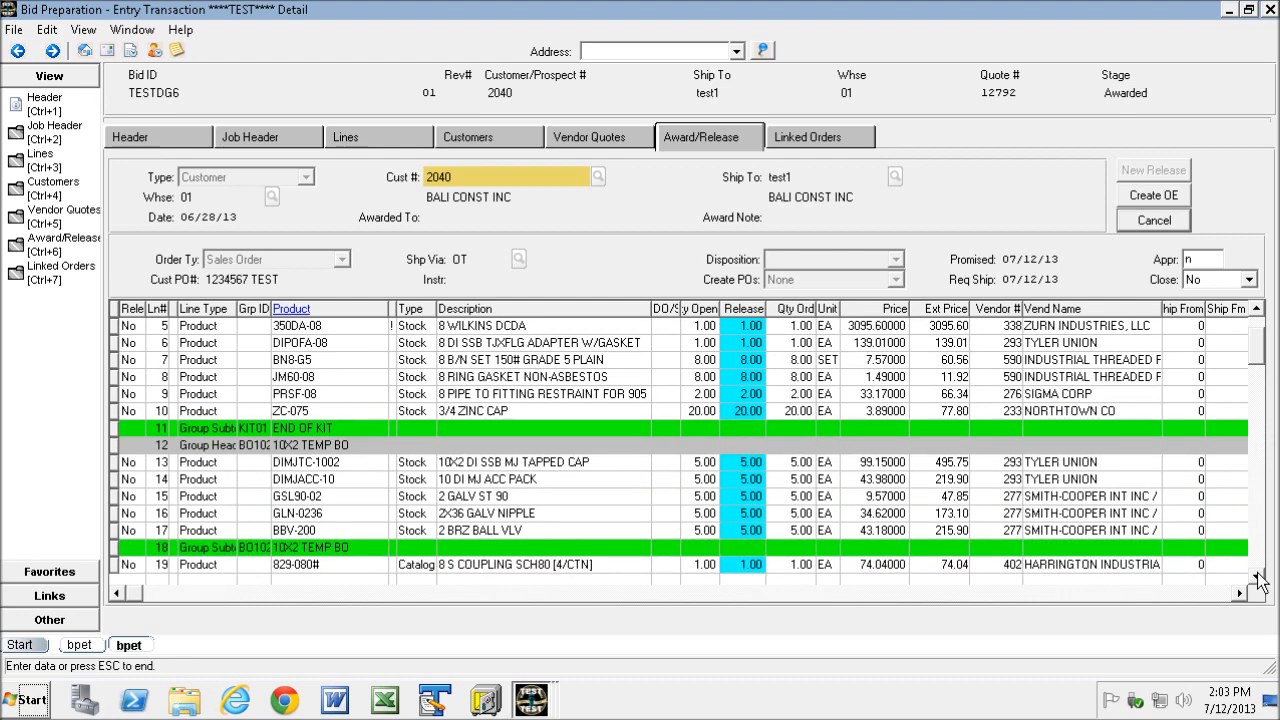
click(1257, 577)
click(1257, 577)
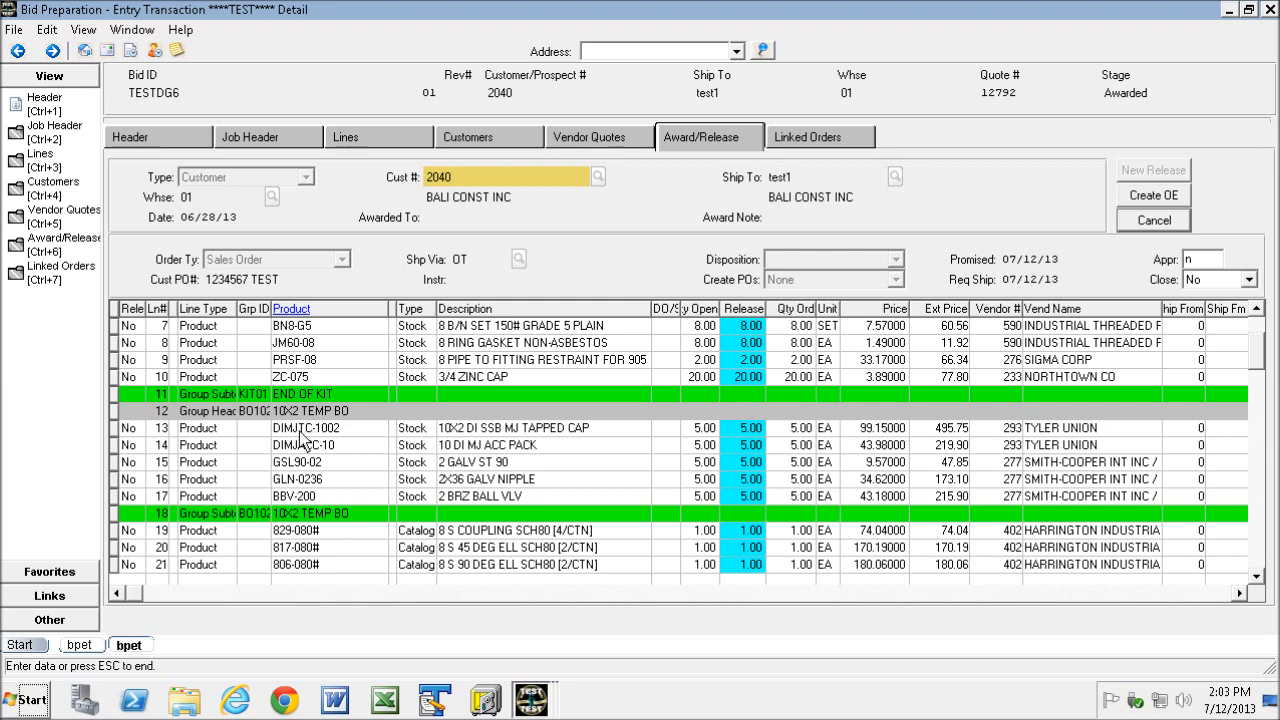
click(316, 530)
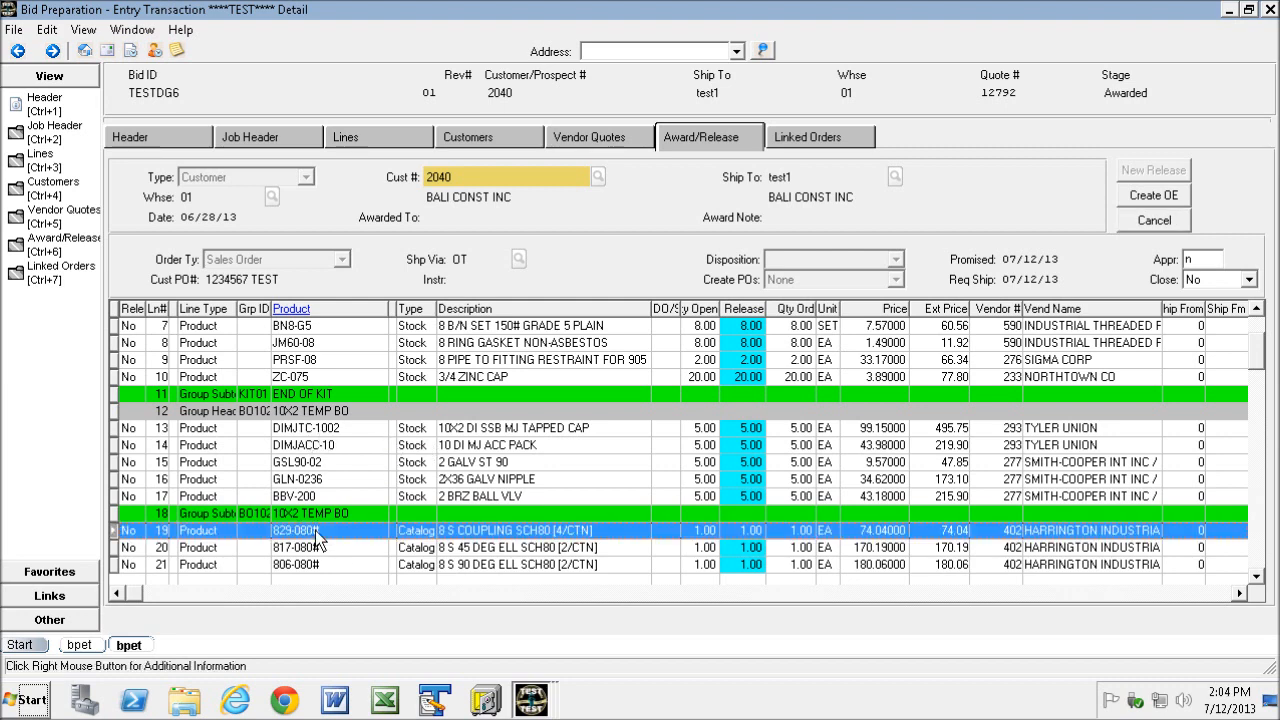
click(310, 548)
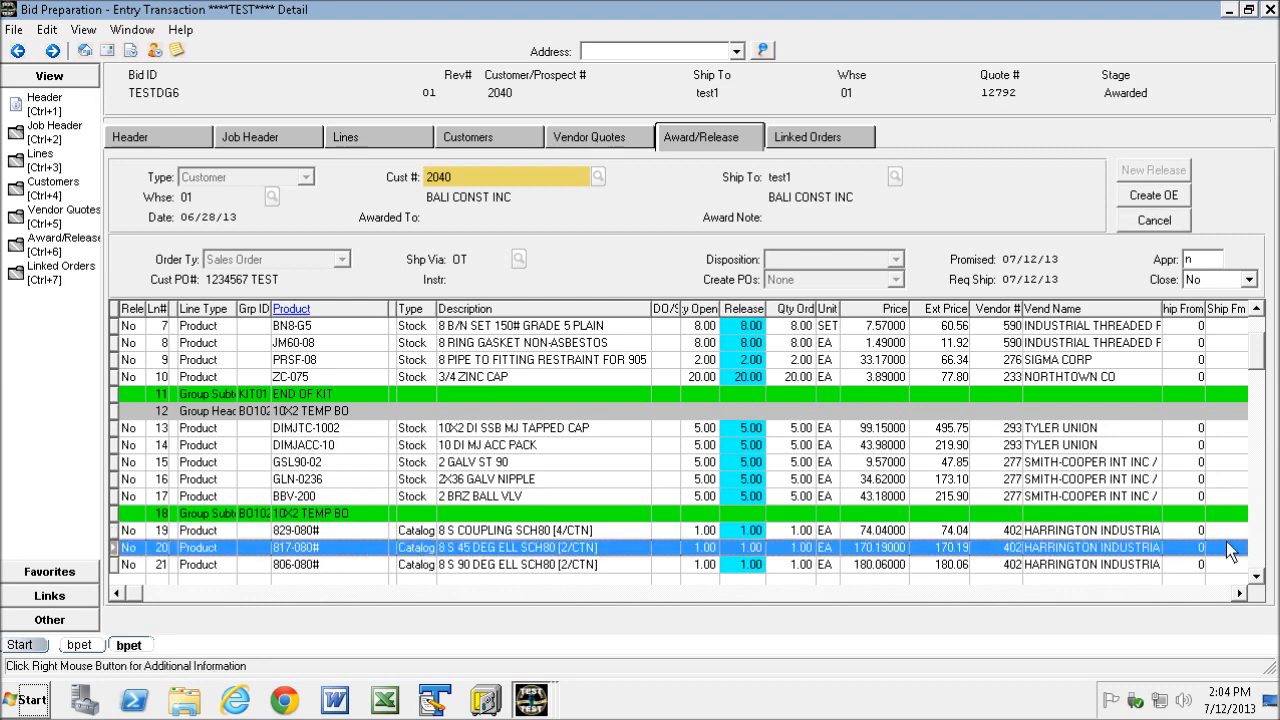
click(1257, 577)
click(1257, 577)
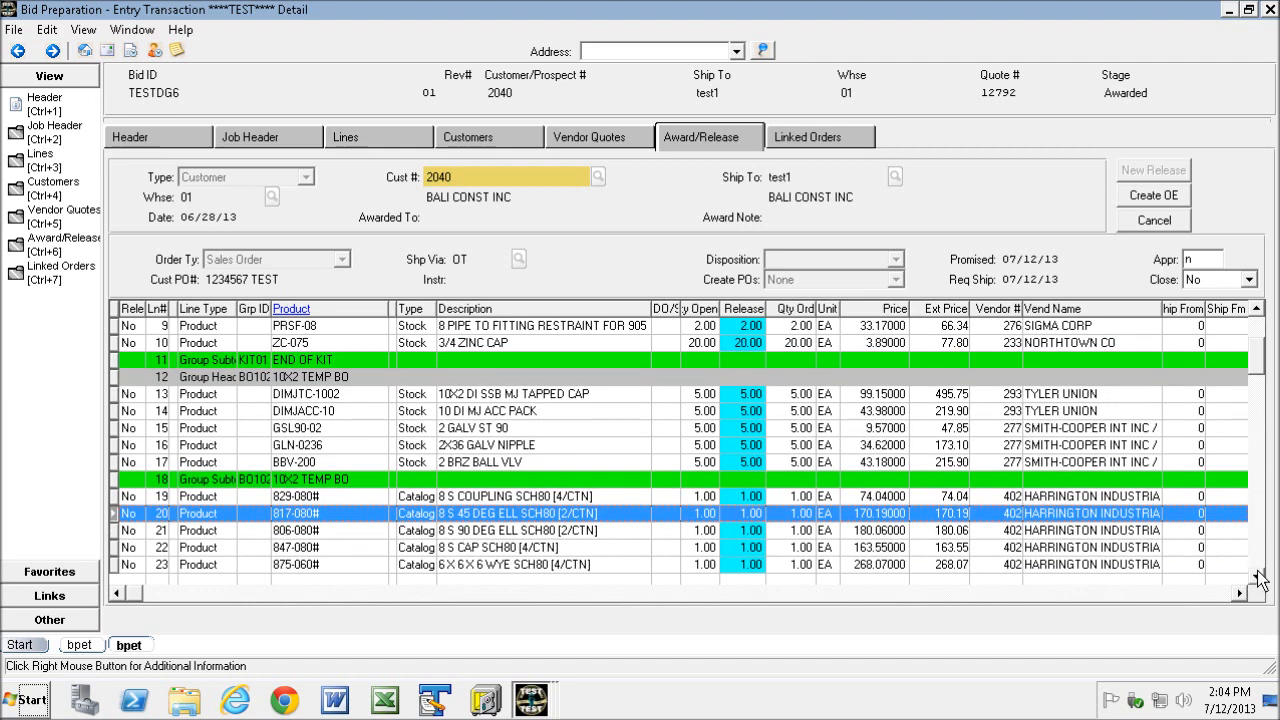
click(1257, 575)
drag(1257, 350, 1246, 319)
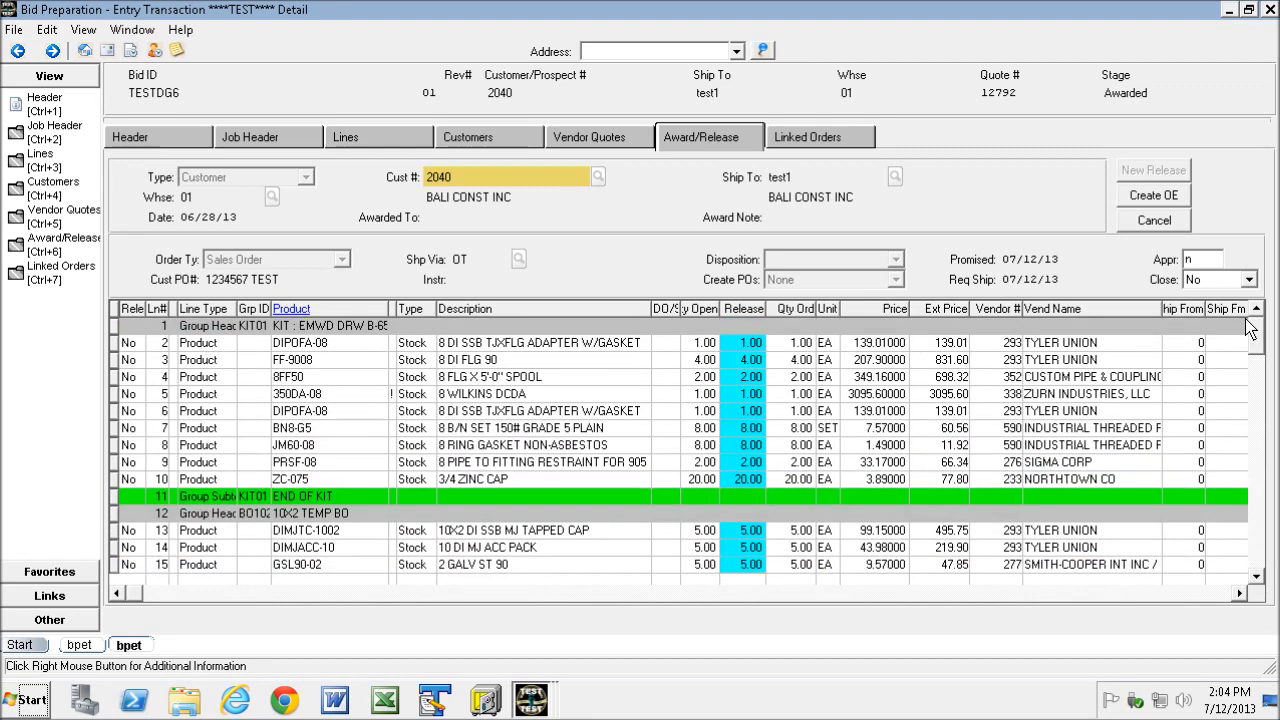
- Examine the vendor, availability and catalog columns of the line items across the grid
click(128, 343)
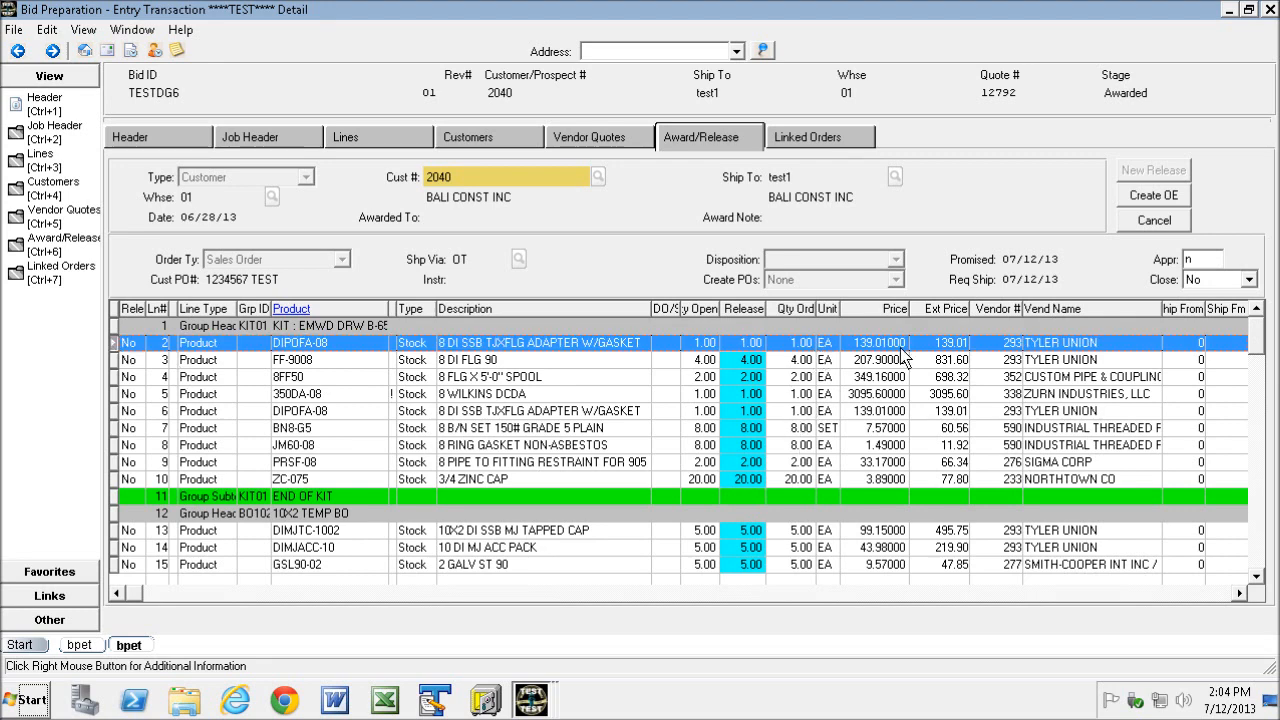
click(1240, 593)
click(1240, 593)
click(1240, 593)
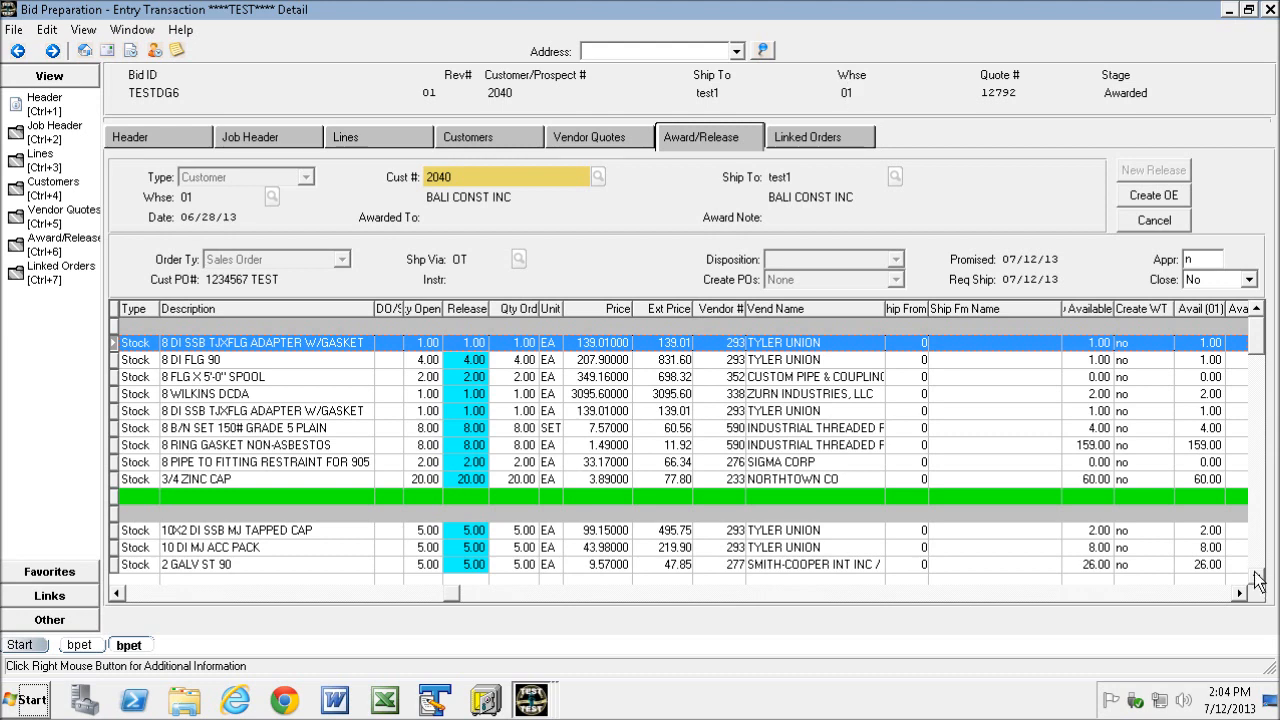
scroll(1257, 584, down, 9)
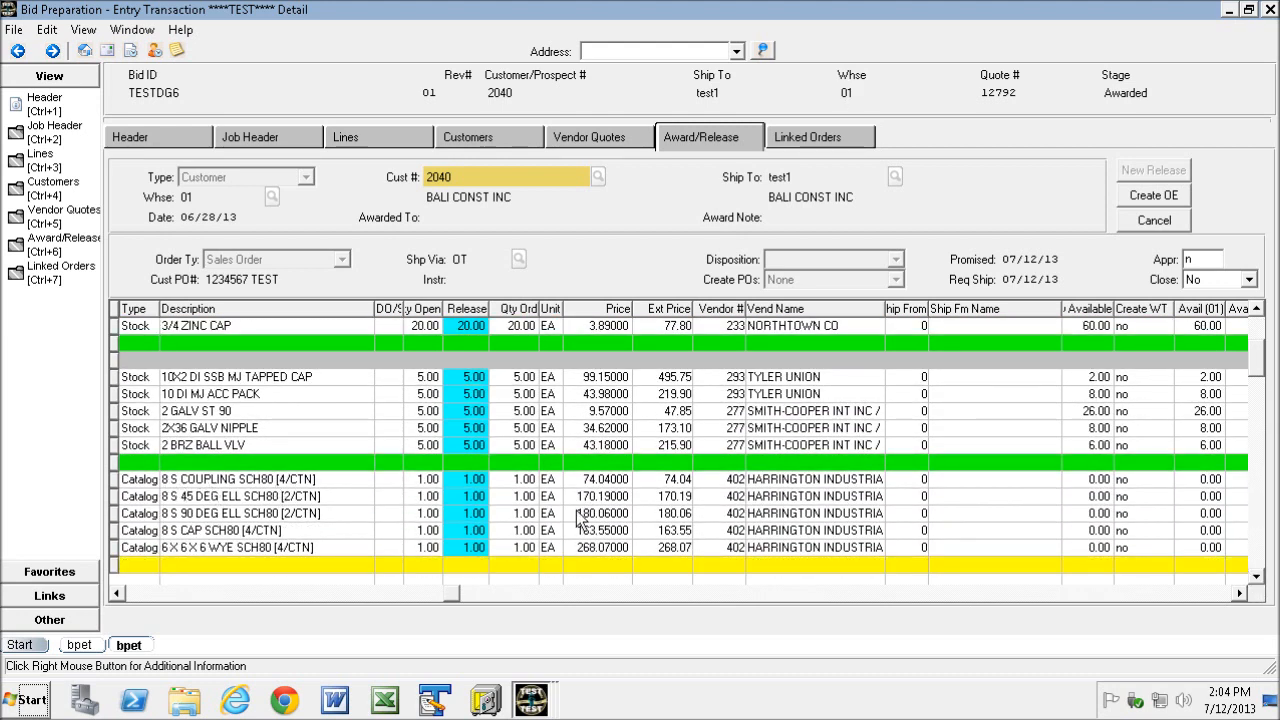
click(740, 484)
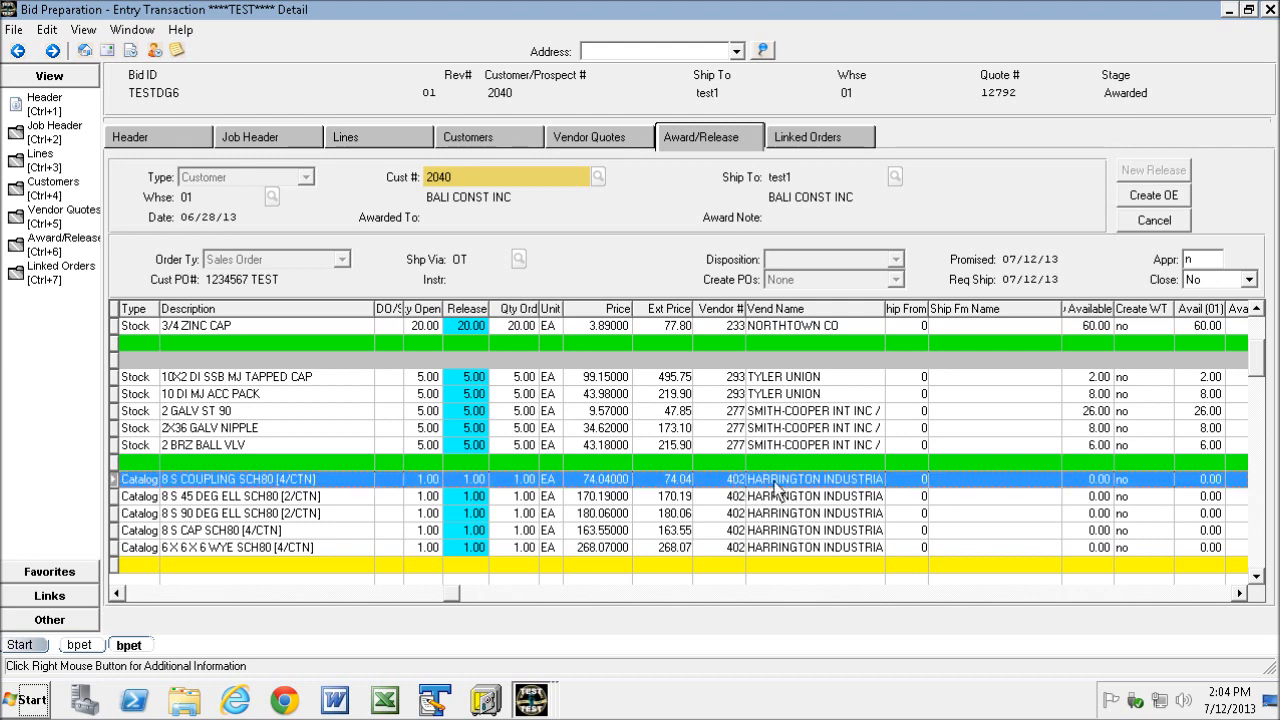
click(738, 497)
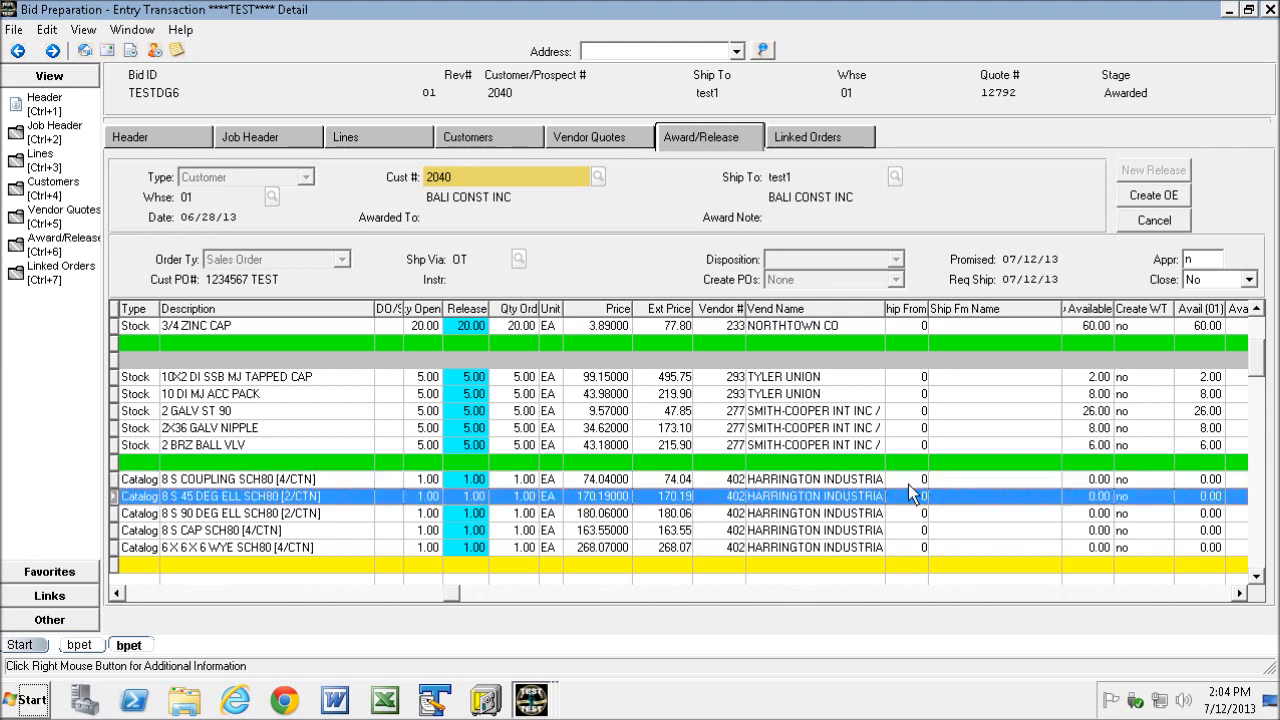
click(732, 516)
click(738, 532)
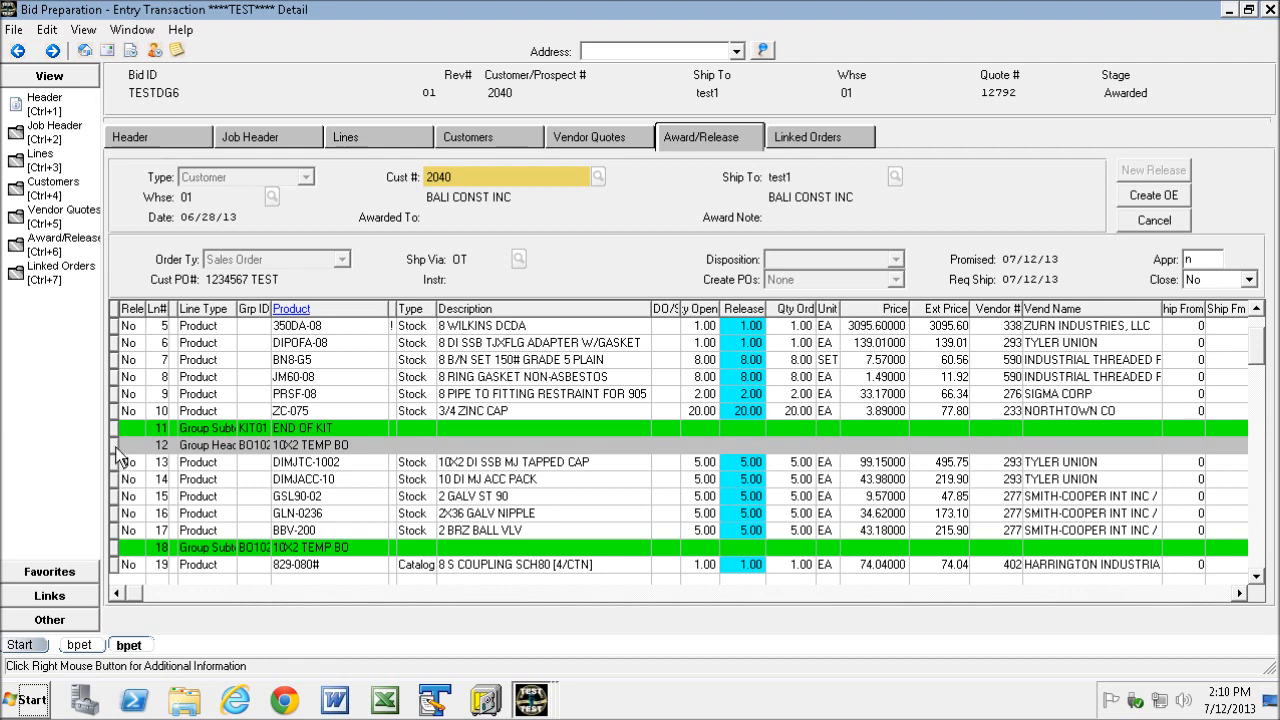
- Move the Available column next to the Ext Price column in the line grid
drag(116, 455, 116, 550)
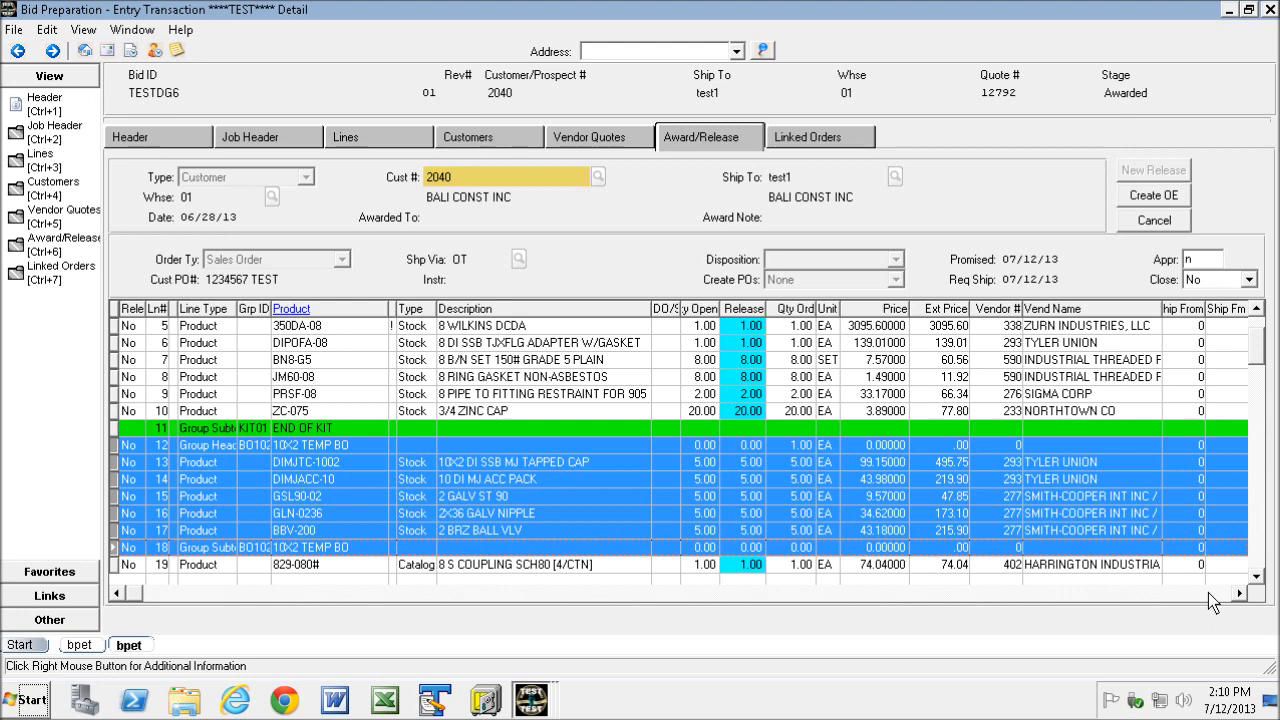
click(108, 466)
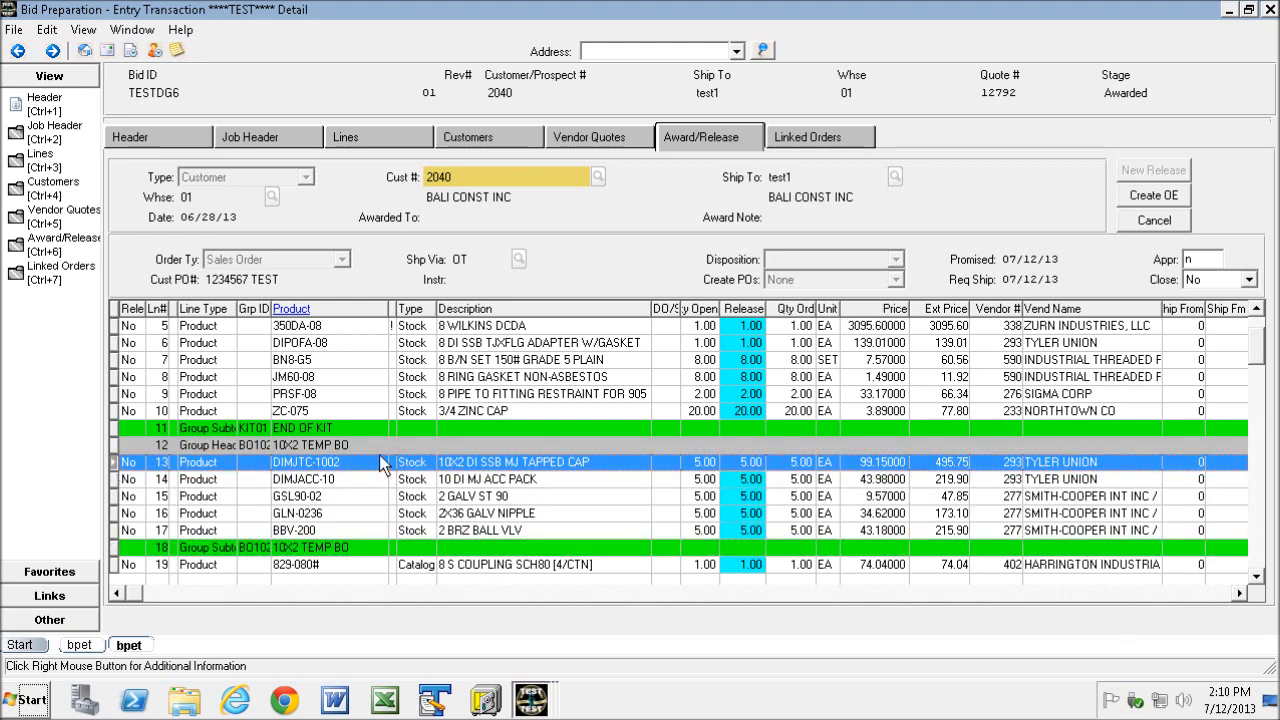
click(1240, 594)
click(1238, 594)
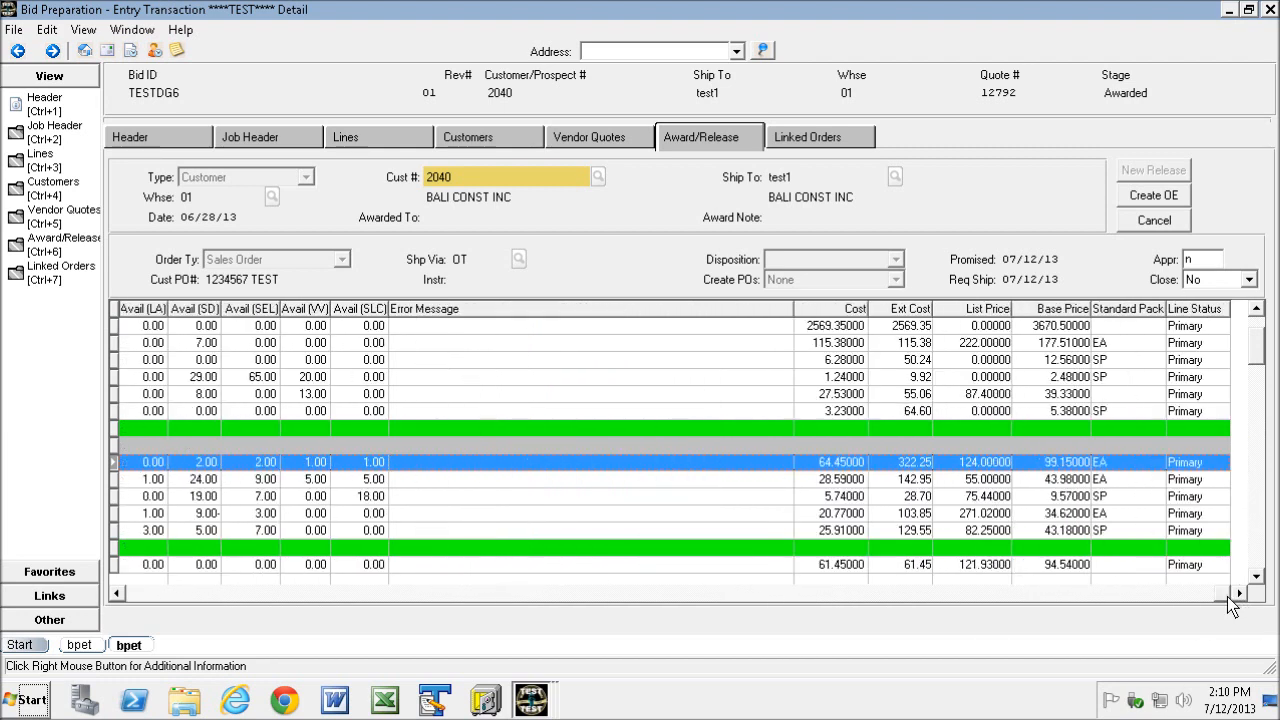
click(117, 594)
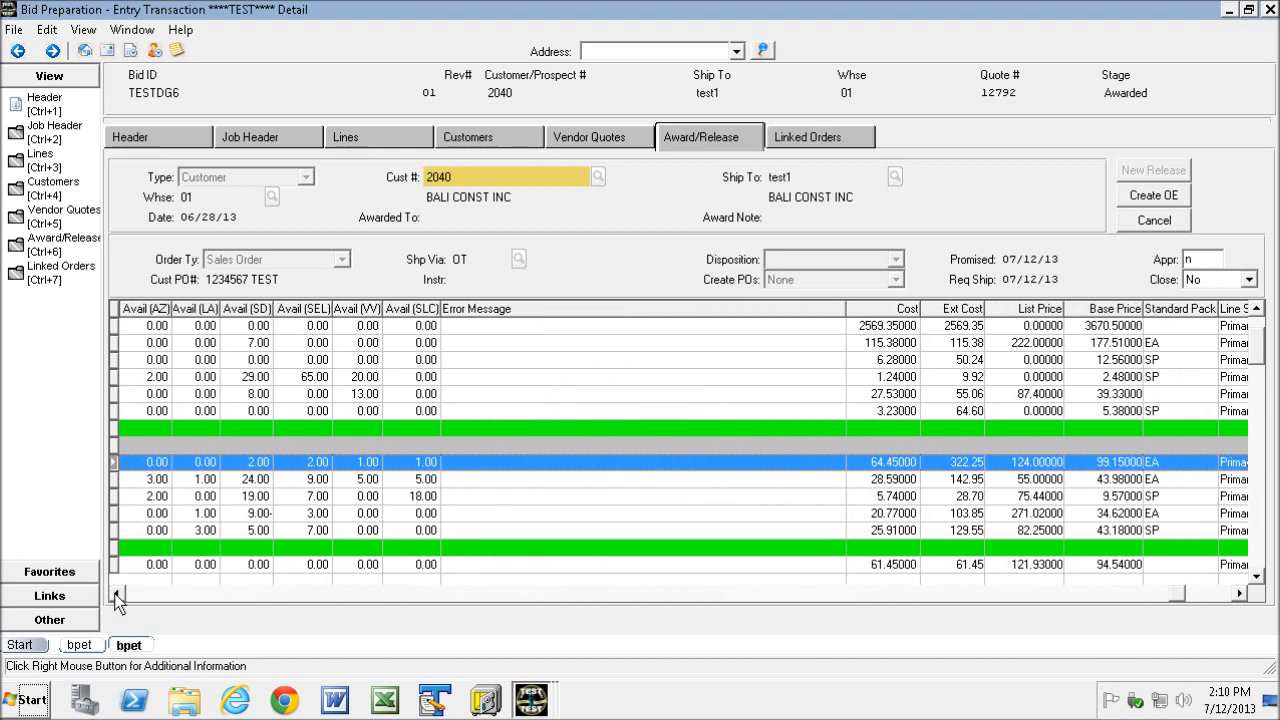
right_click(380, 484)
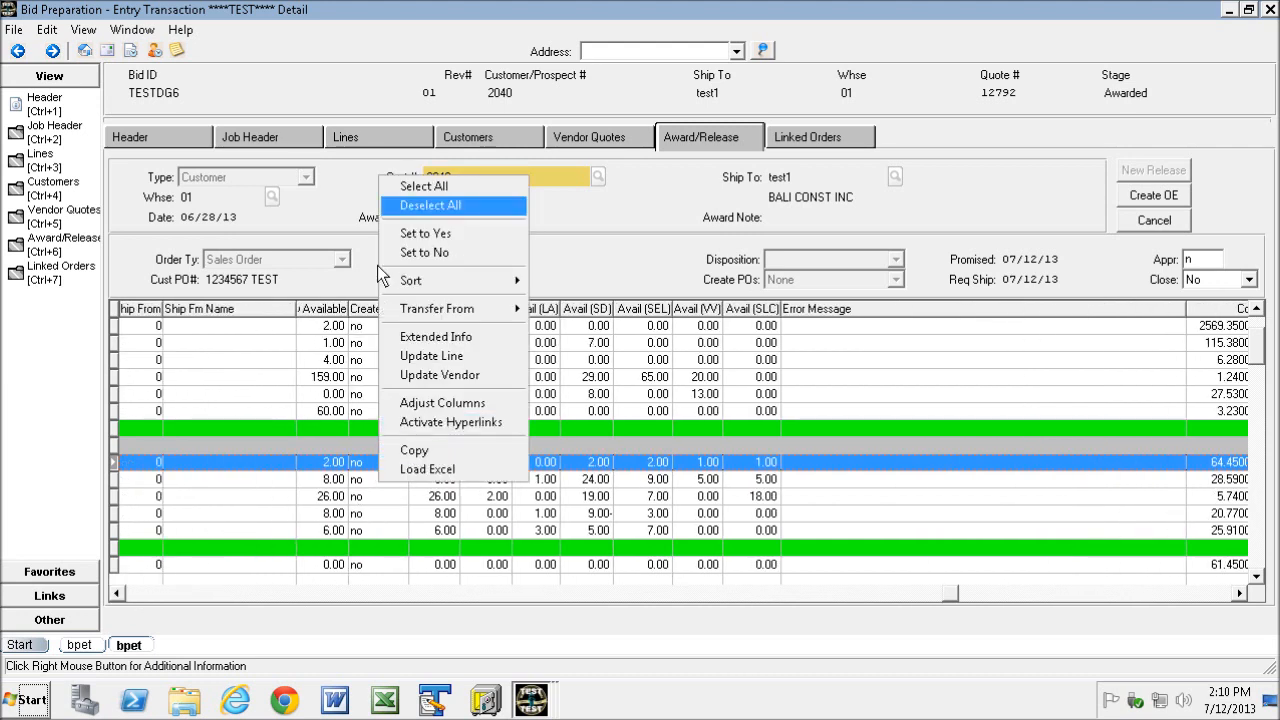
drag(323, 310, 312, 360)
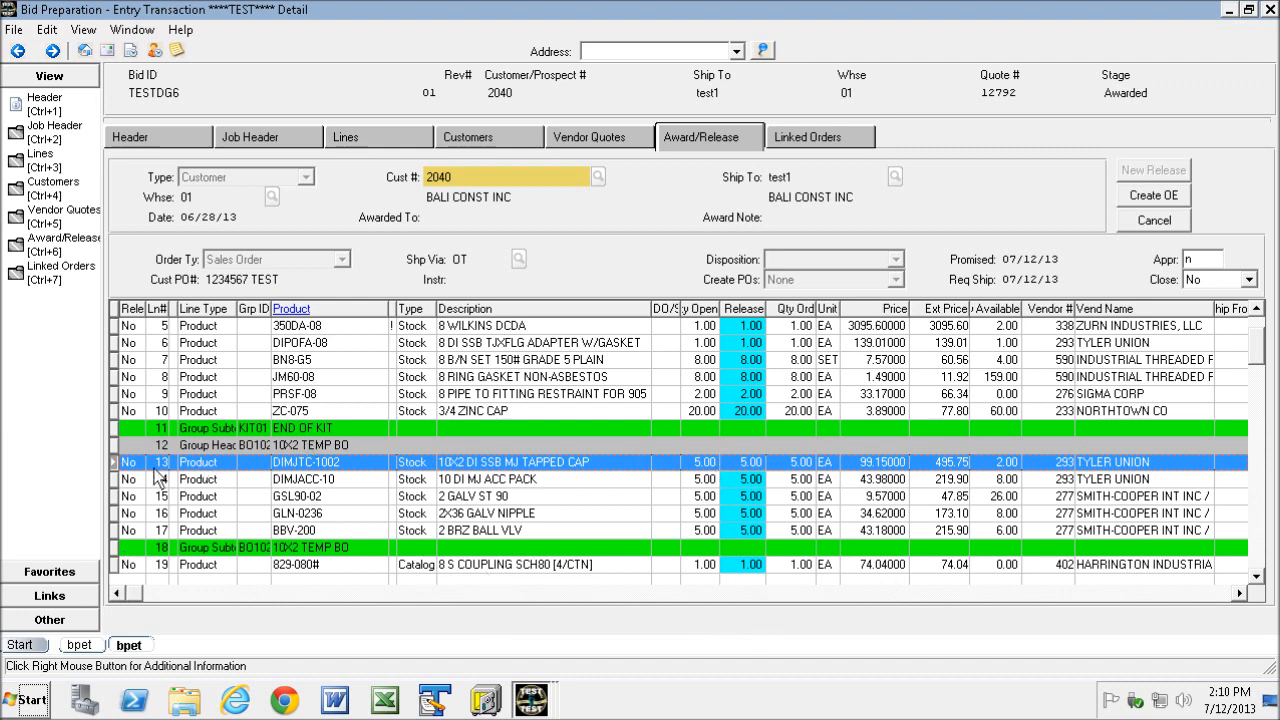
- Examine the availability of lines 13 through 17 in the second group
click(120, 480)
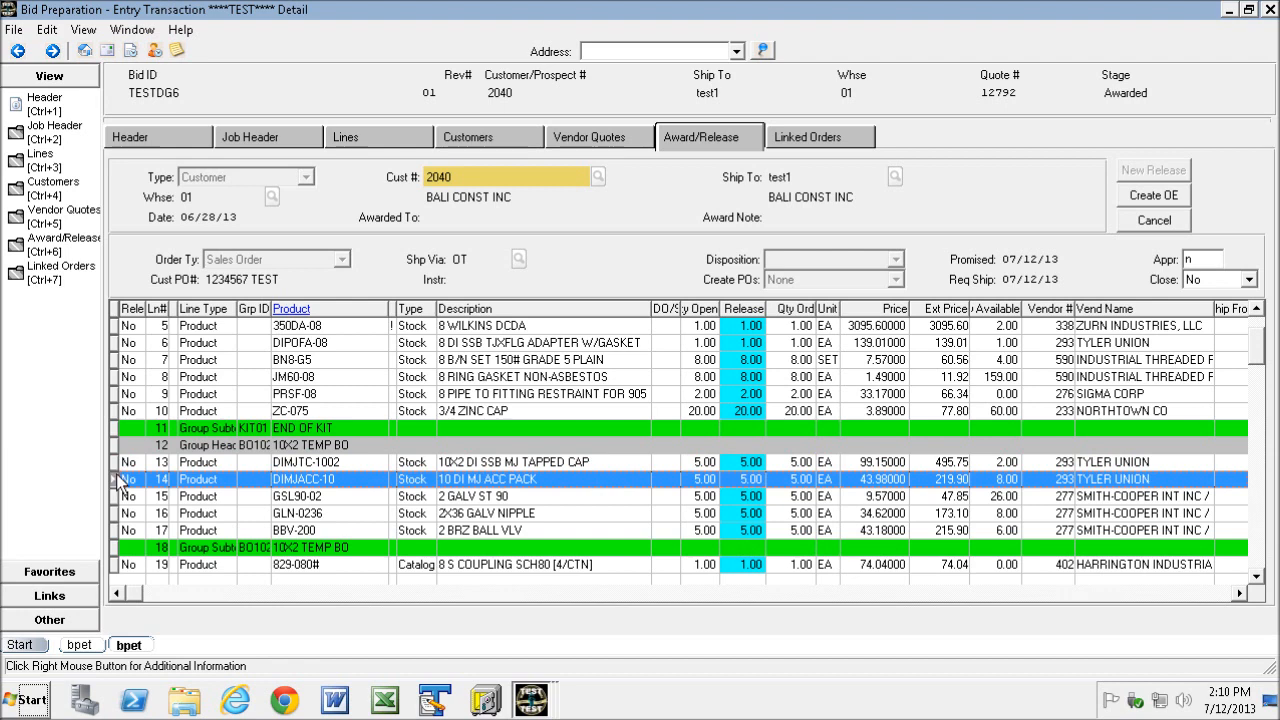
click(119, 496)
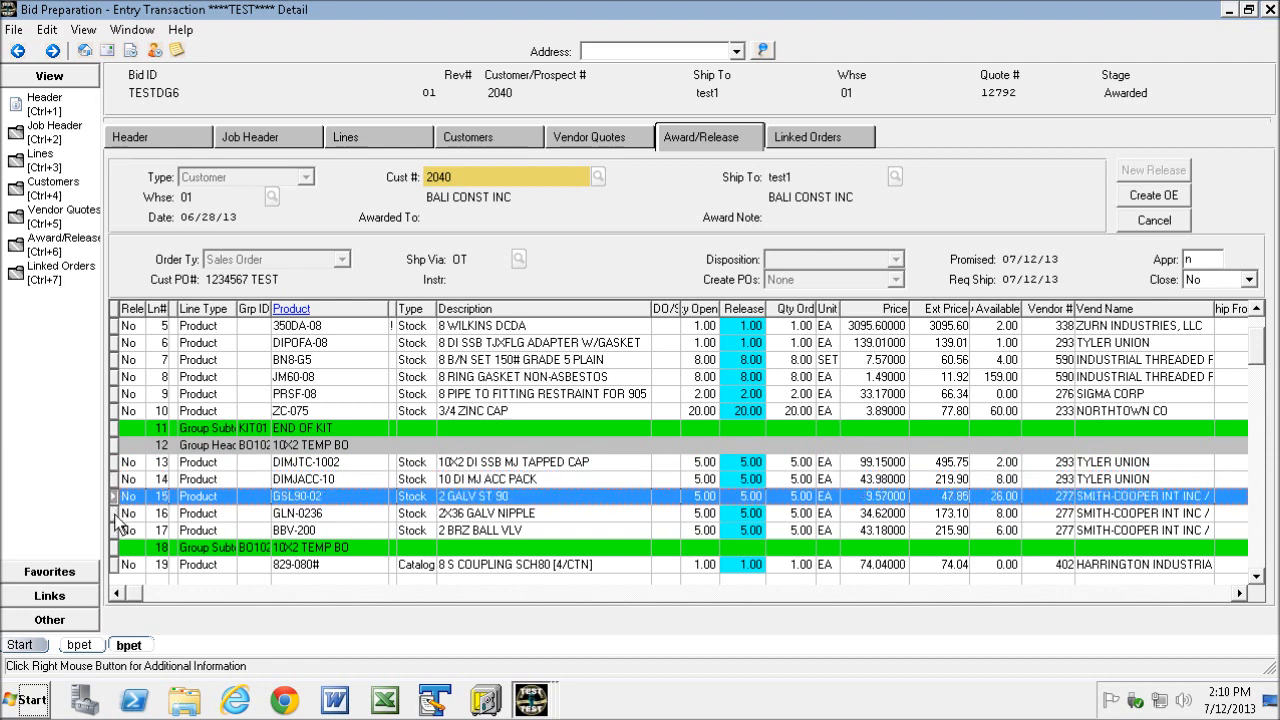
click(117, 513)
click(120, 530)
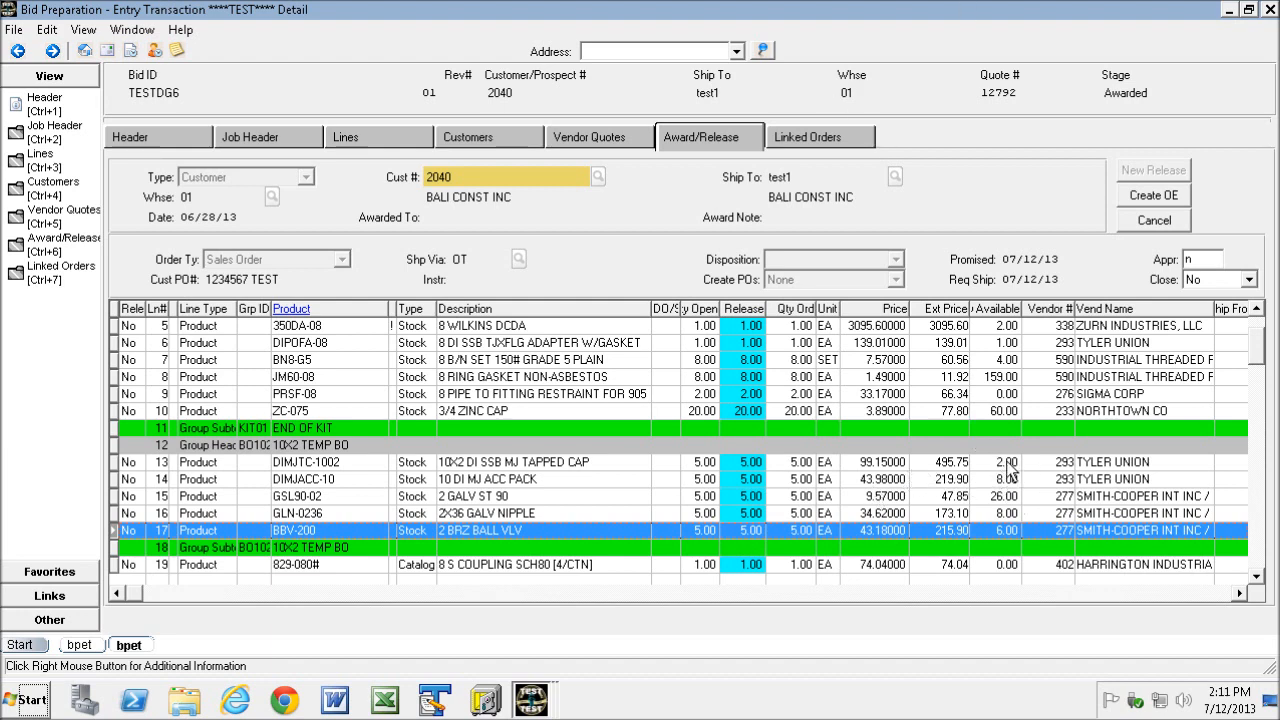
click(124, 463)
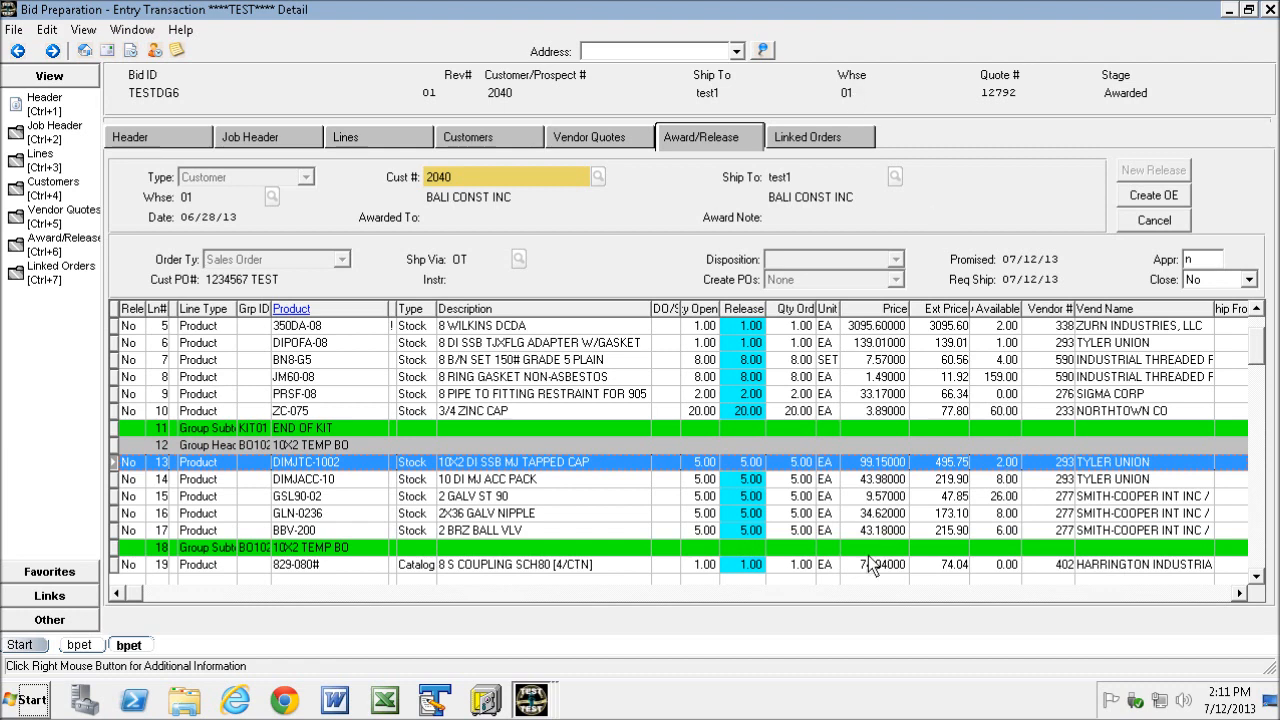
- Set the Release quantity of line 13 to 2
click(750, 463)
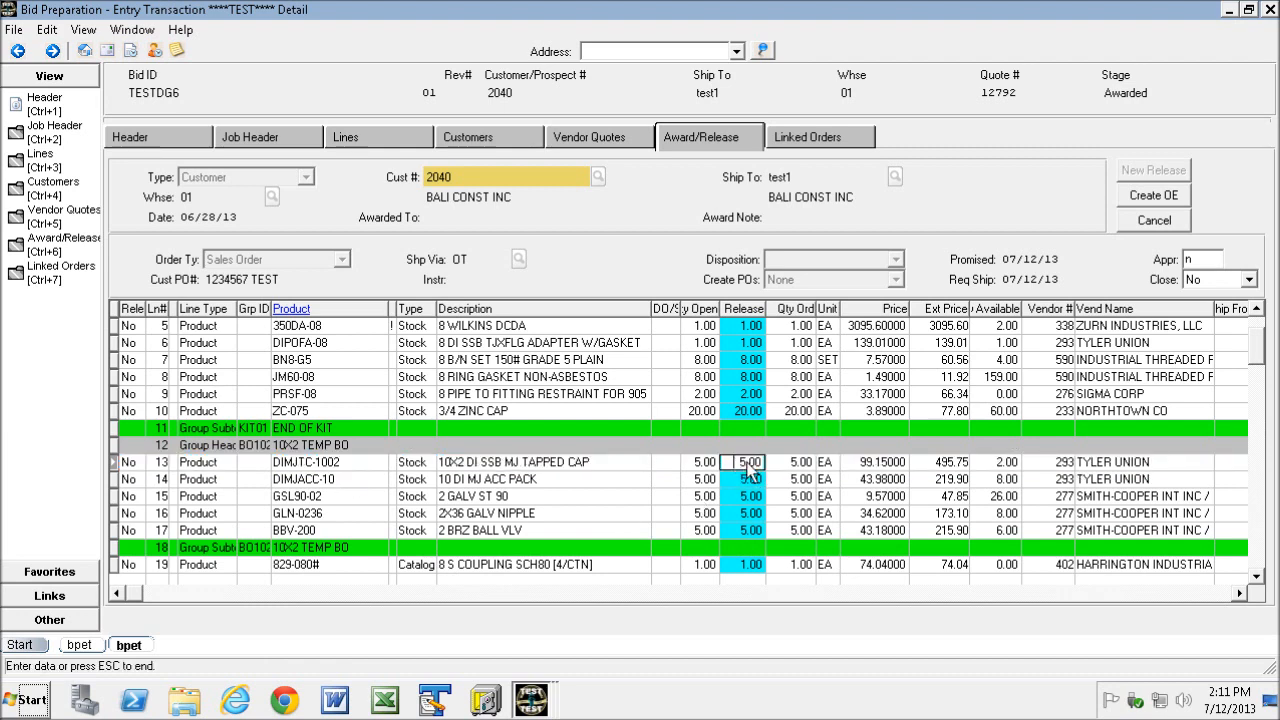
text(2)
click(115, 466)
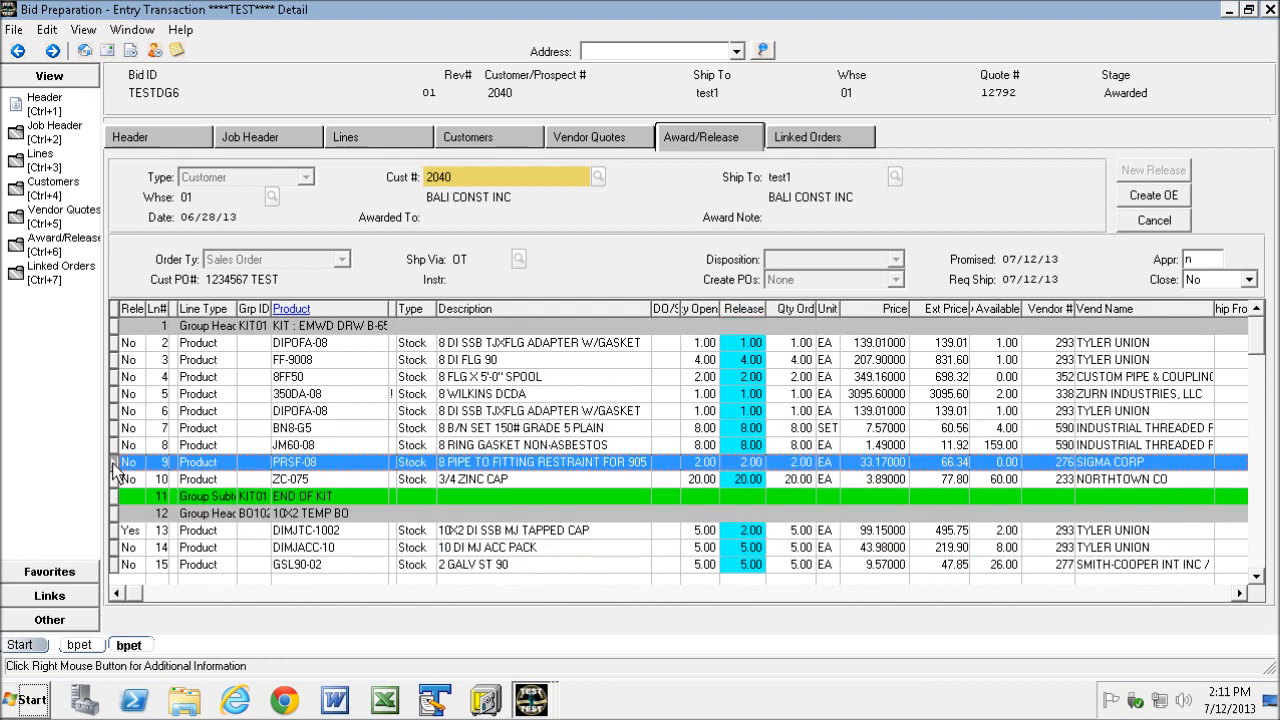
- Set the release flag to Yes for lines 14 through 17 and create the sales order
click(1256, 577)
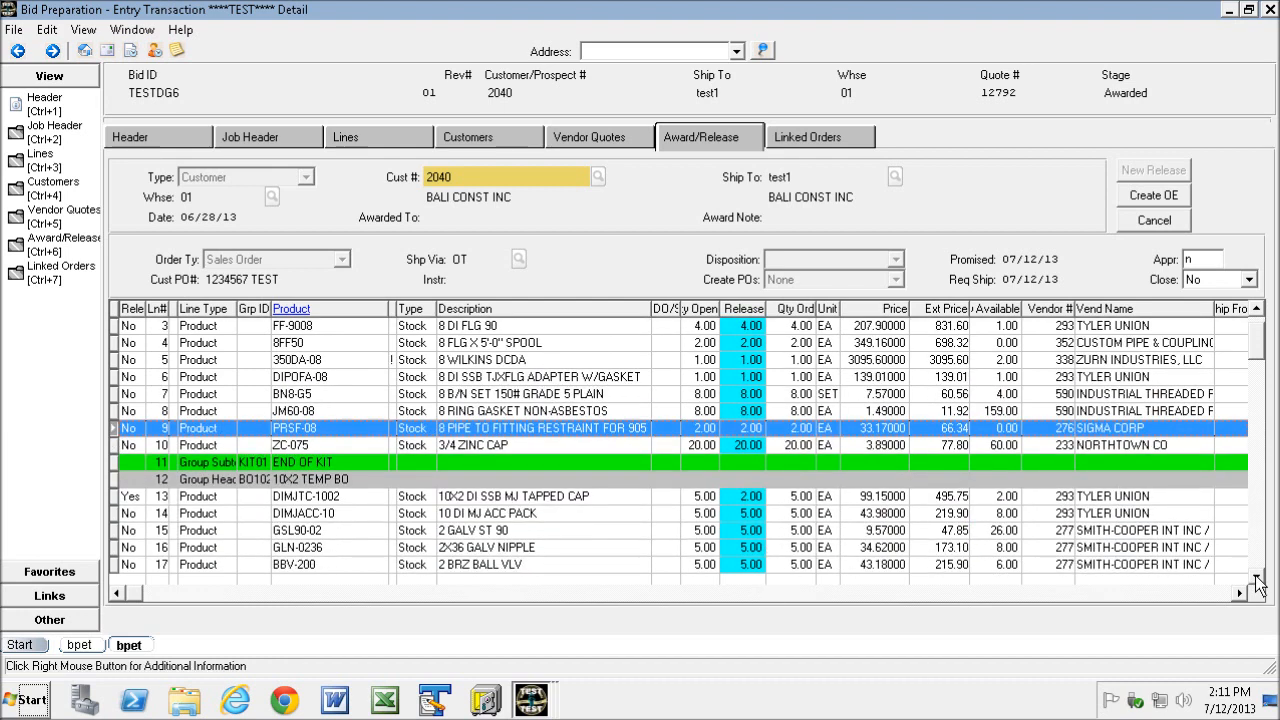
click(1256, 577)
click(1256, 577)
click(1256, 577)
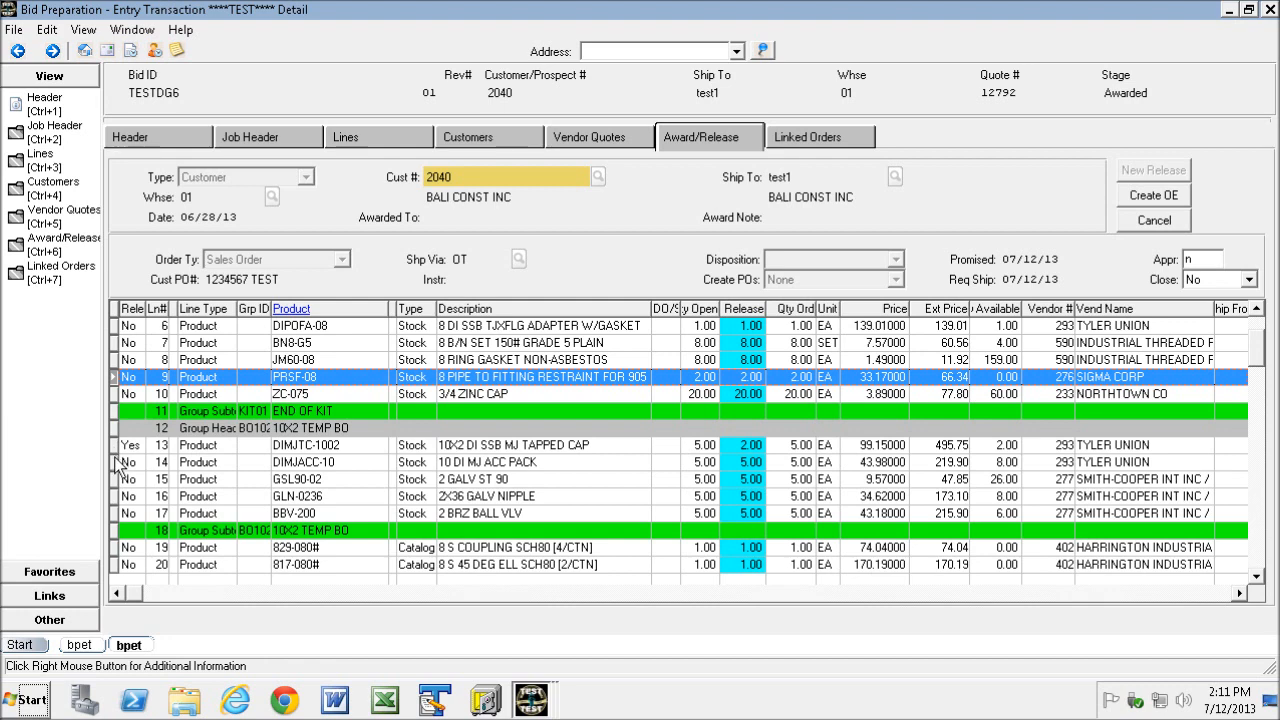
drag(115, 462, 121, 510)
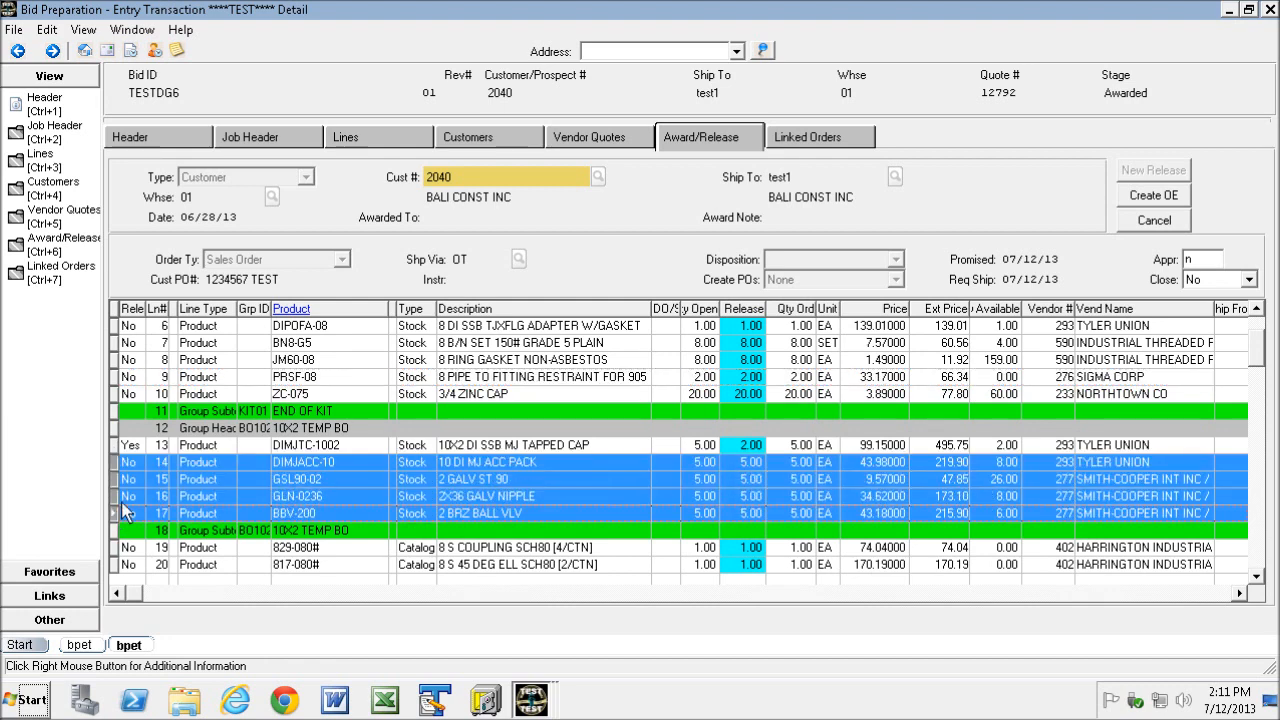
right_click(193, 487)
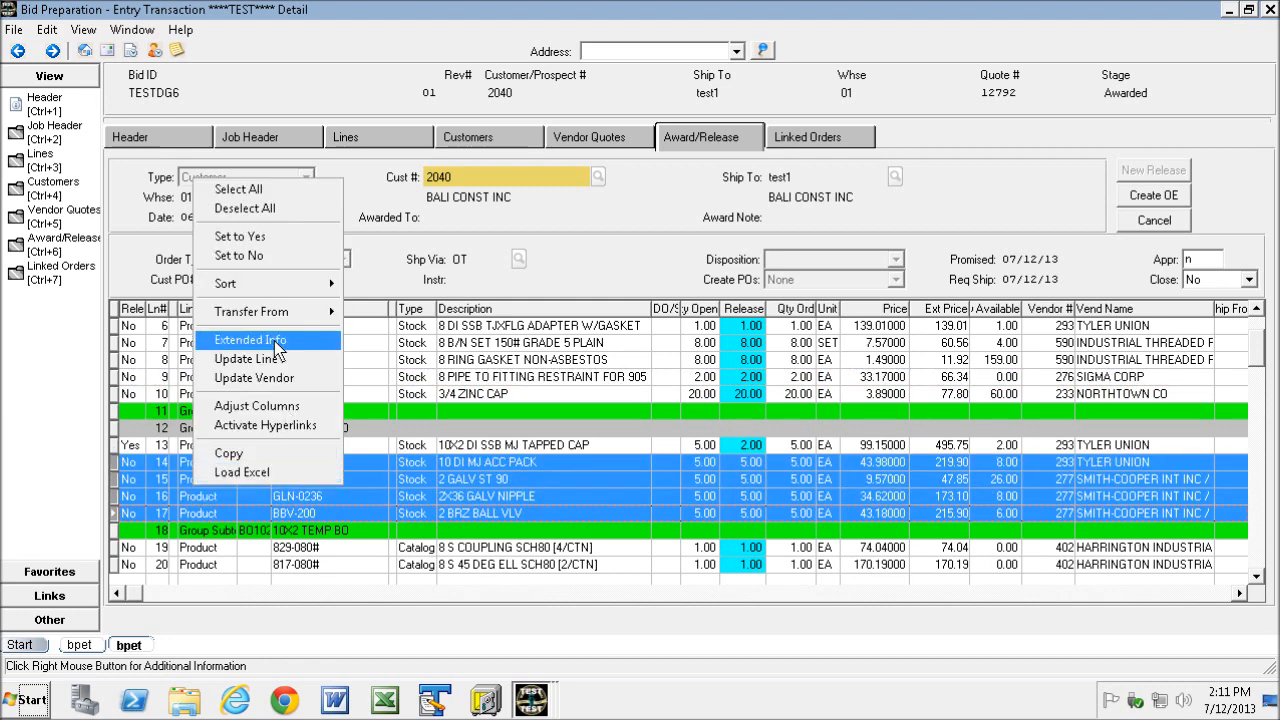
click(266, 239)
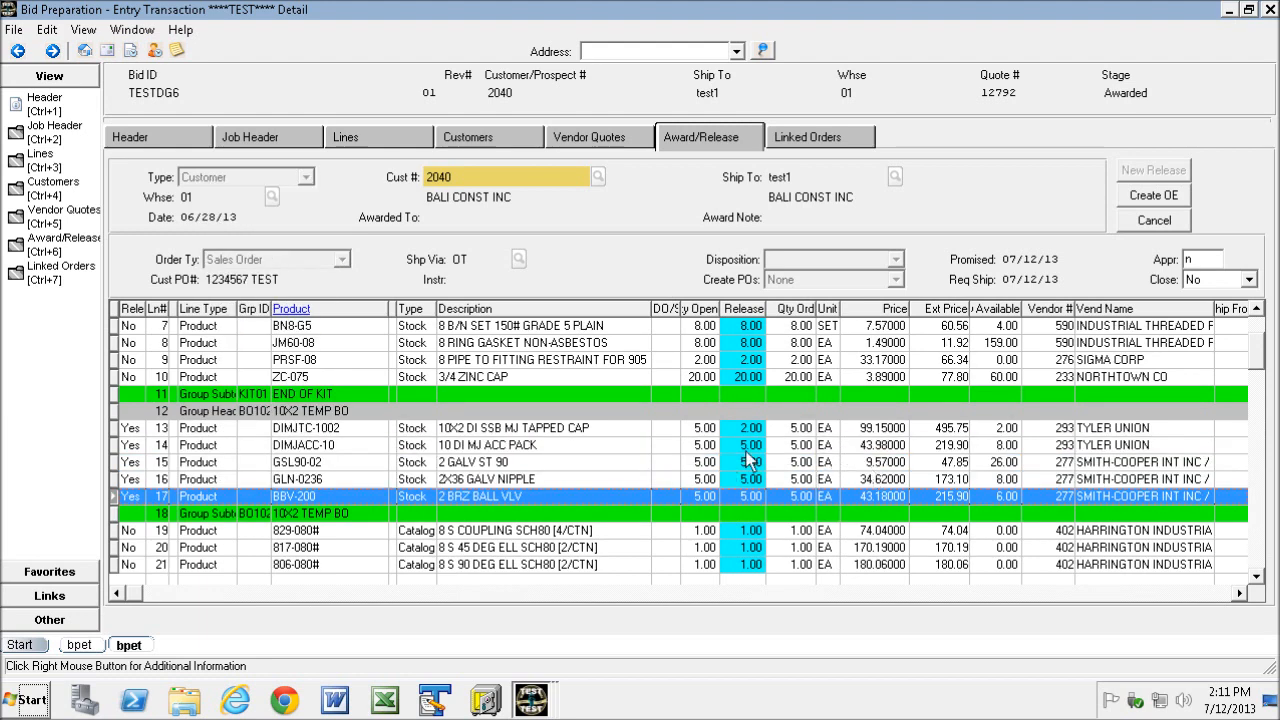
click(1152, 196)
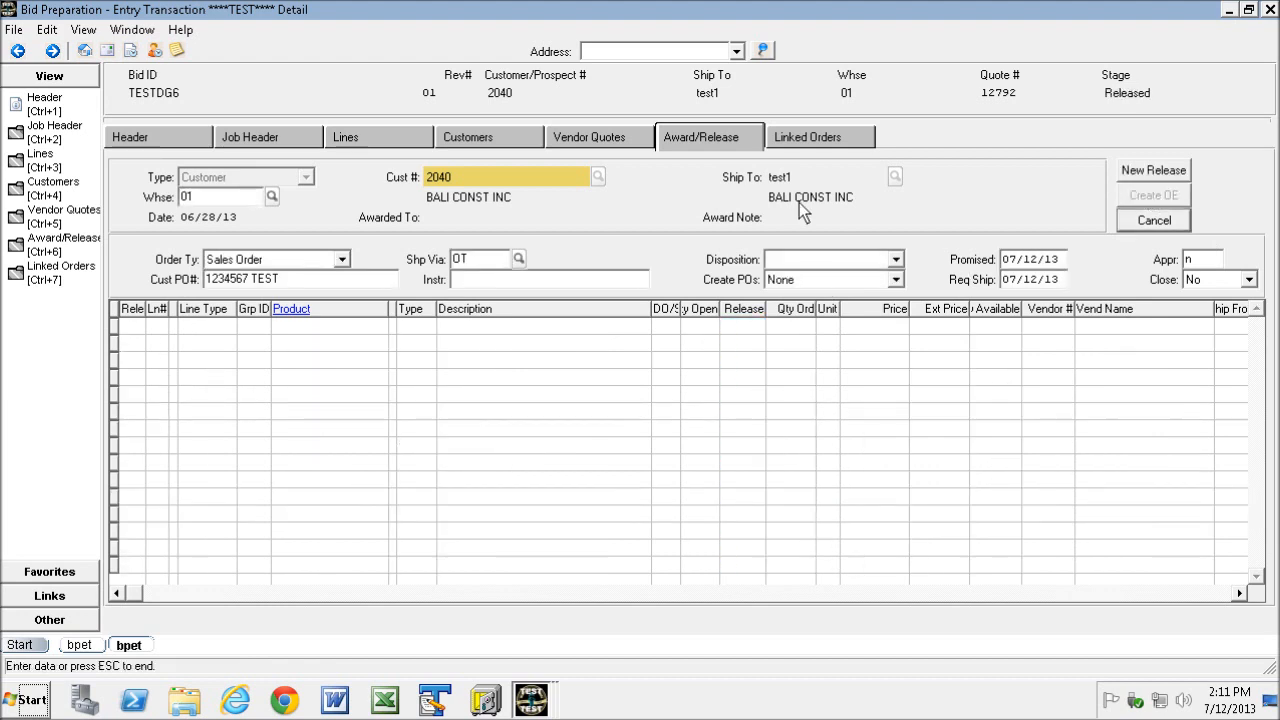
- Examine the released sales order under Linked Orders
click(812, 140)
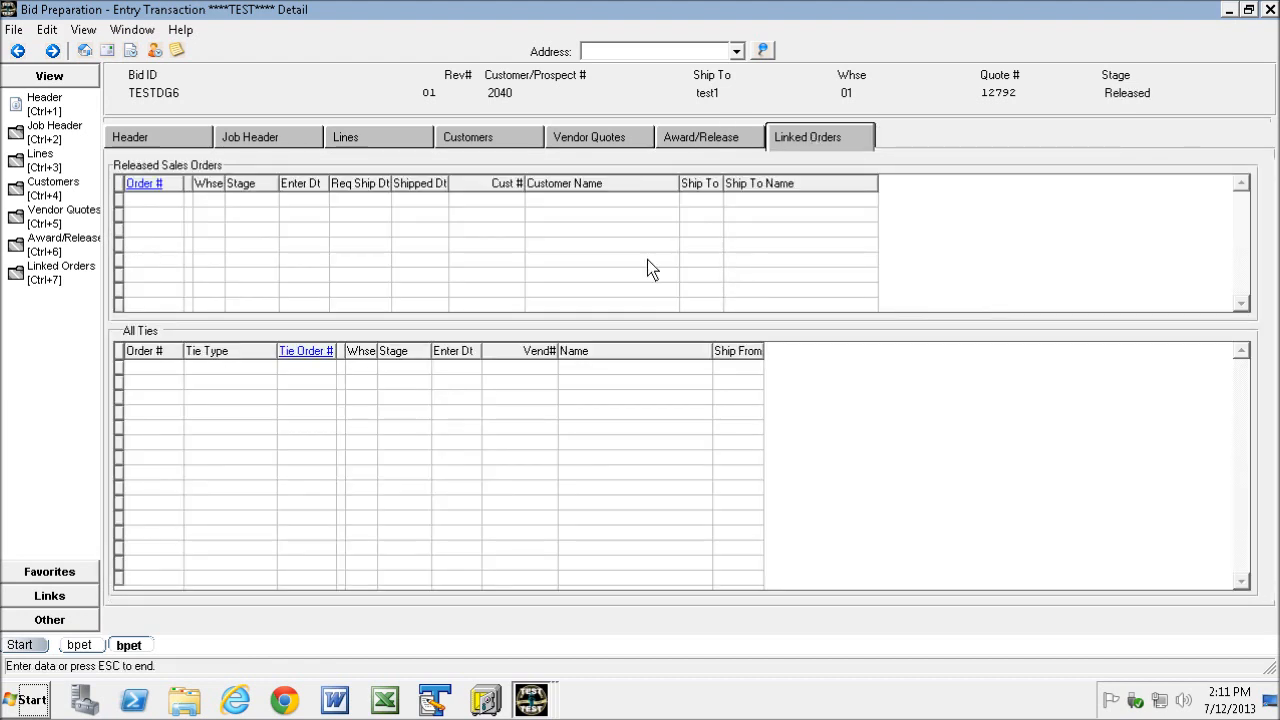
click(715, 140)
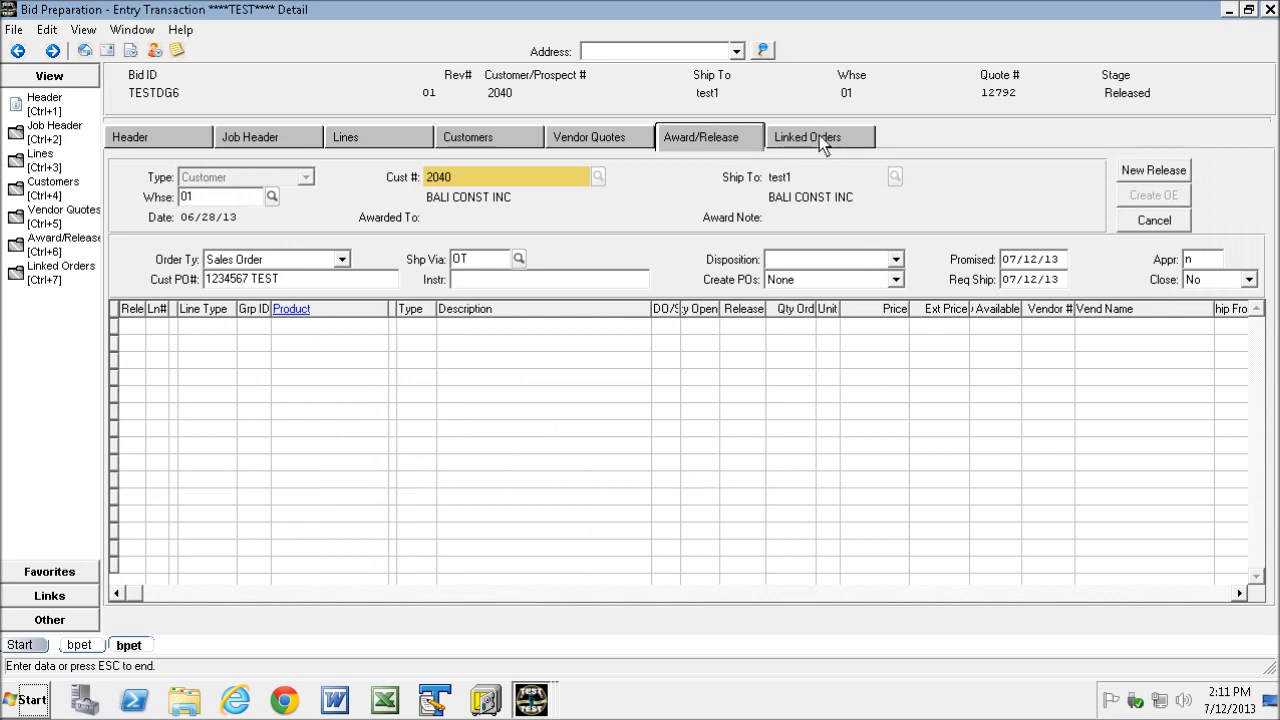
click(818, 136)
click(735, 145)
click(808, 140)
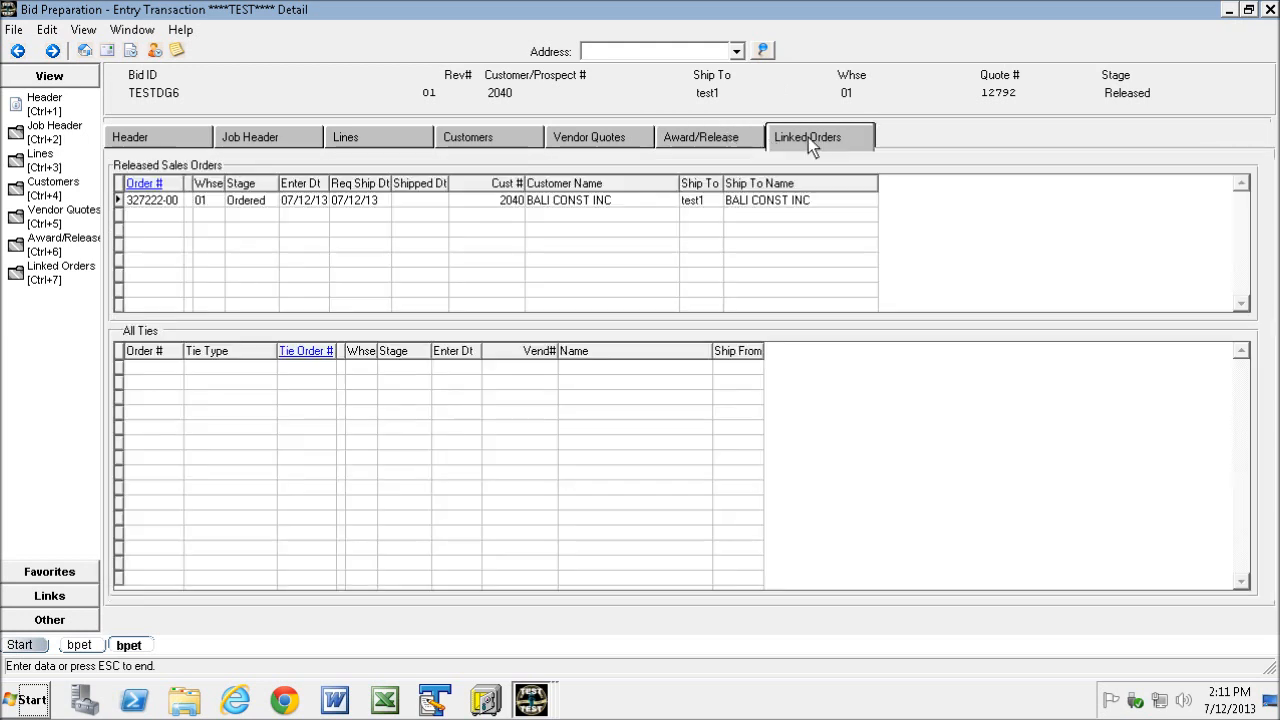
- Open linked sales order 327222-00 and review its line items, then close the order inquiry
click(145, 200)
double_click(172, 200)
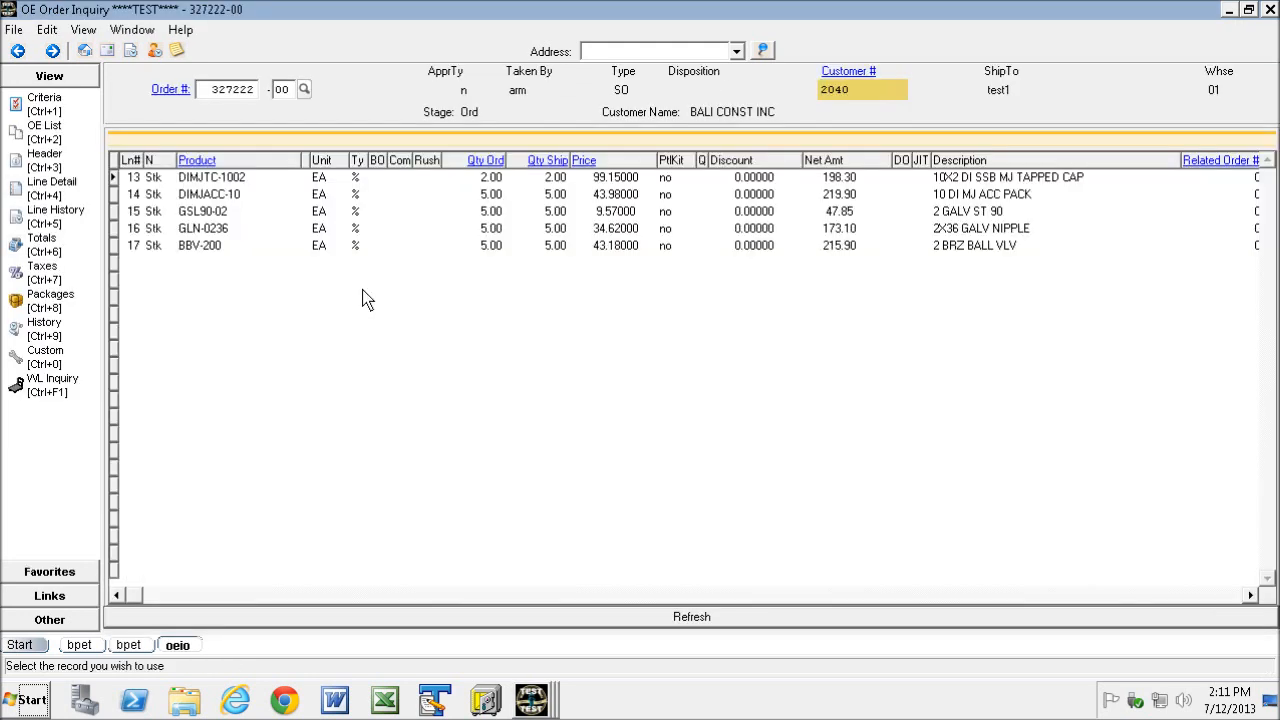
click(42, 186)
click(490, 179)
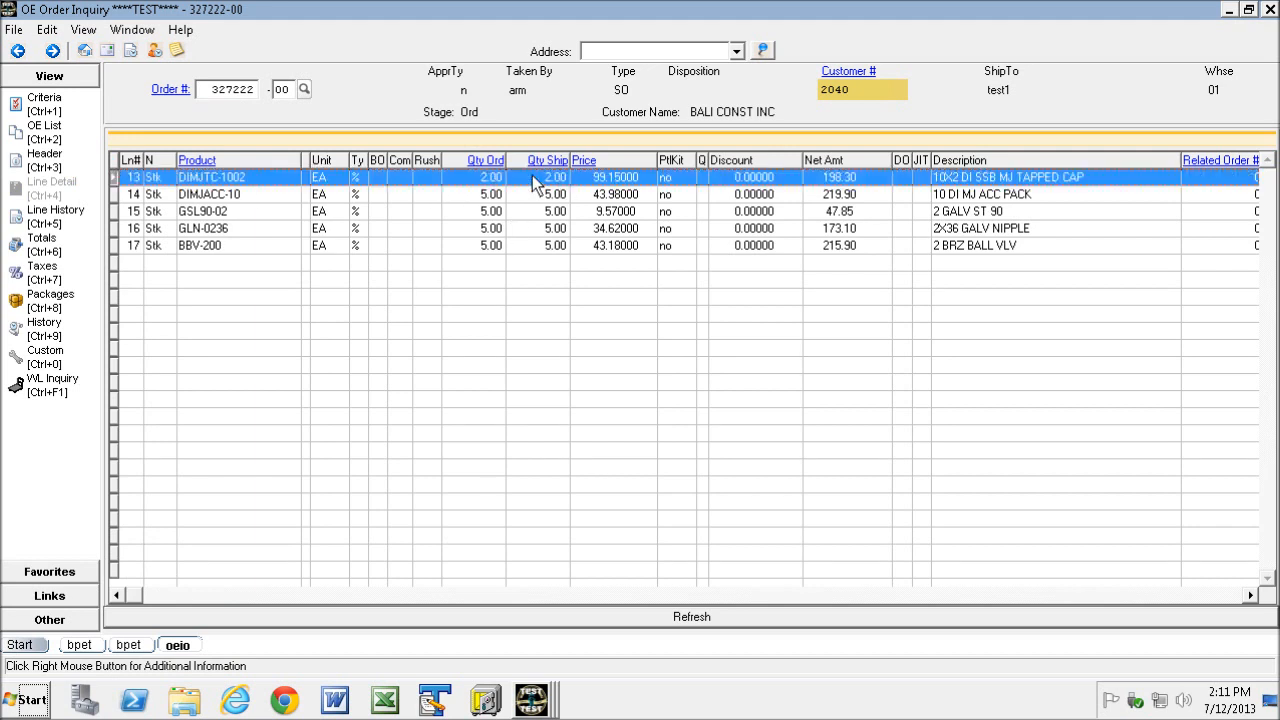
click(1270, 10)
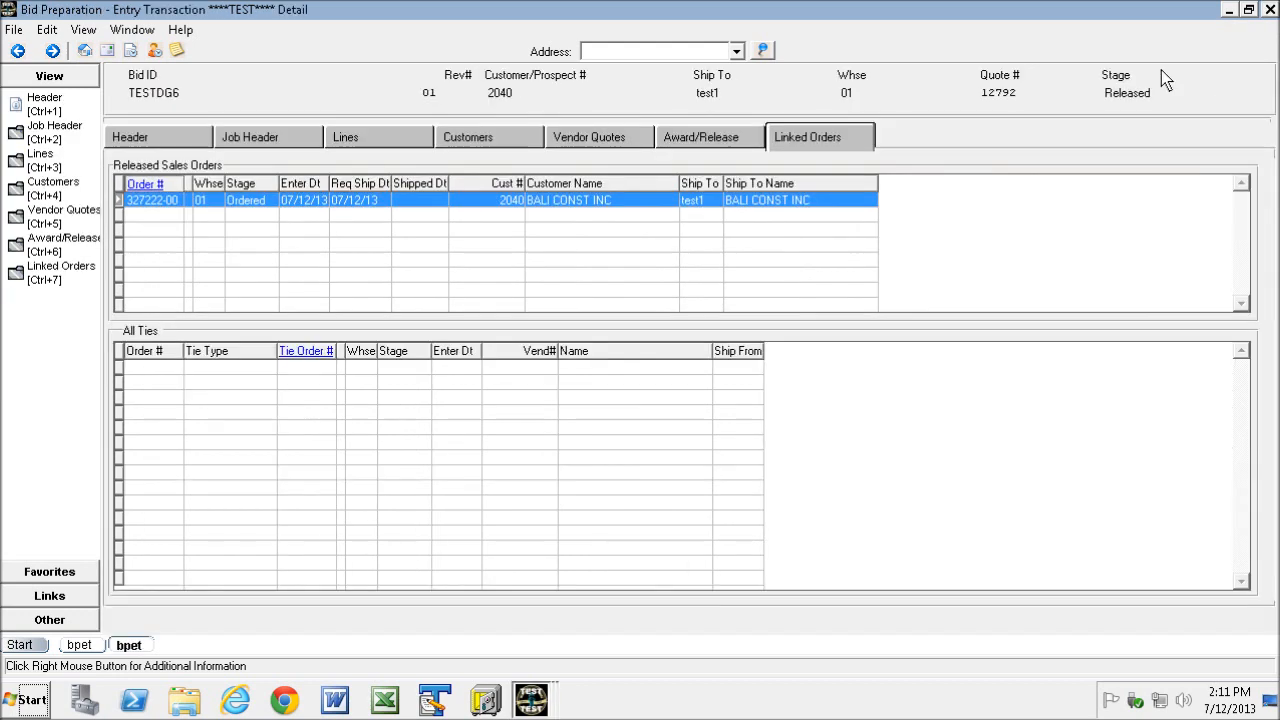
- Start a new release and examine line 13's availability across the warehouse columns
click(695, 138)
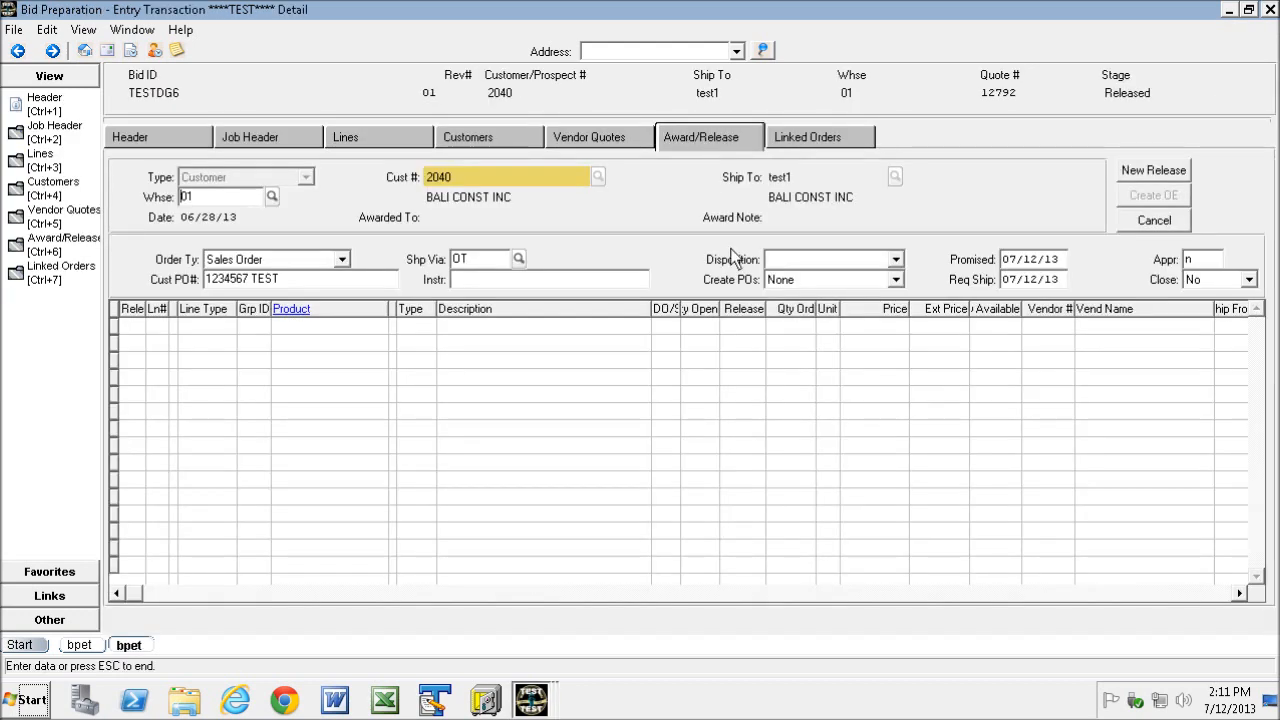
click(1155, 170)
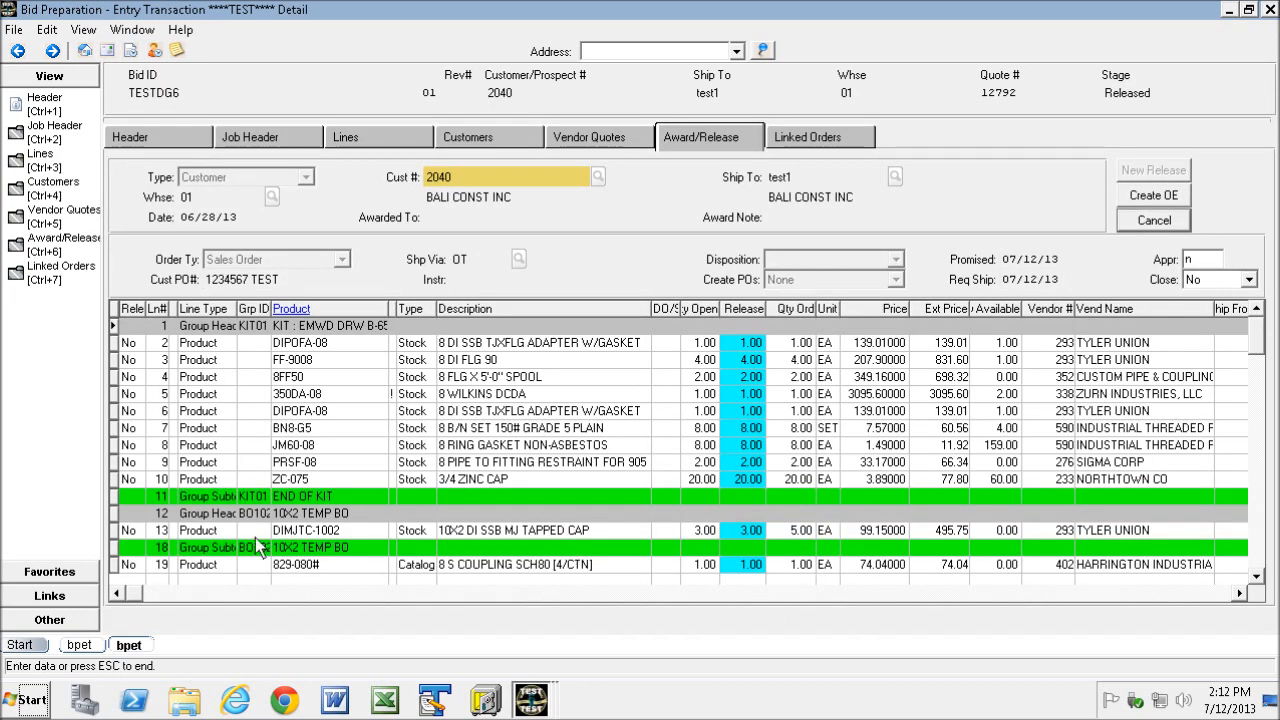
click(129, 534)
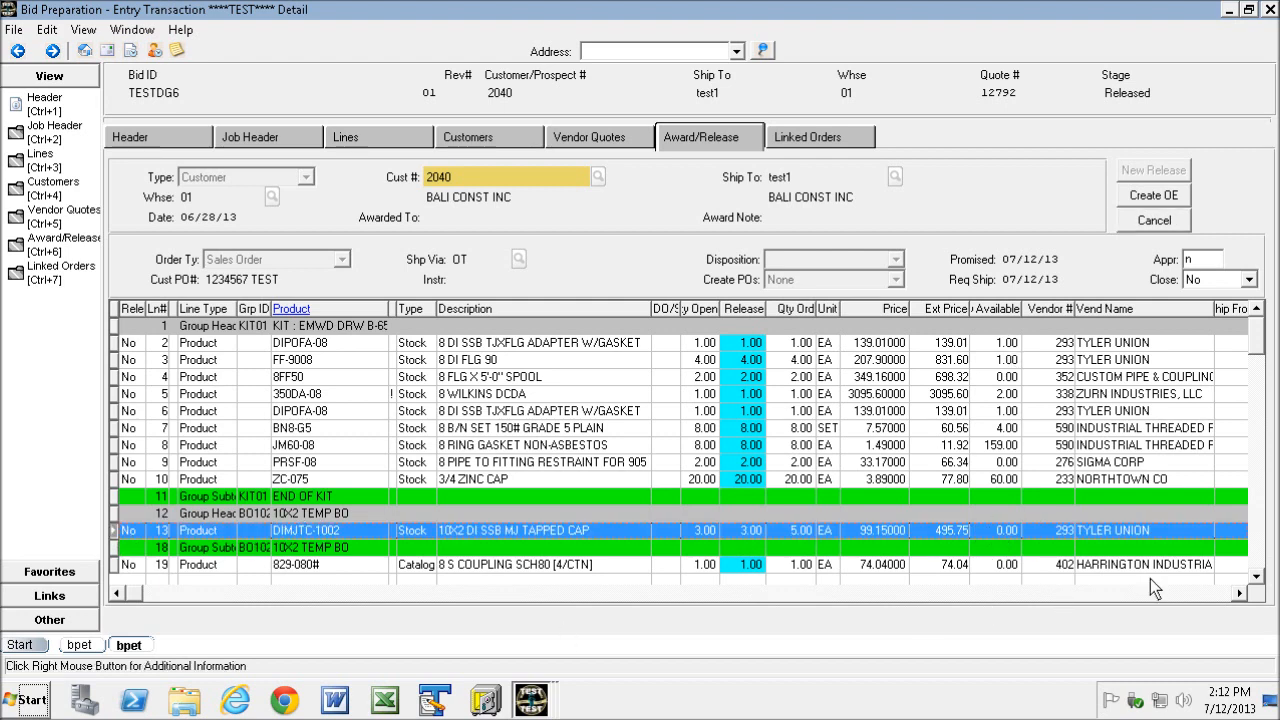
click(1240, 594)
click(1240, 594)
click(1240, 594)
click(1240, 594)
click(1240, 594)
click(1240, 594)
click(1240, 594)
click(1240, 594)
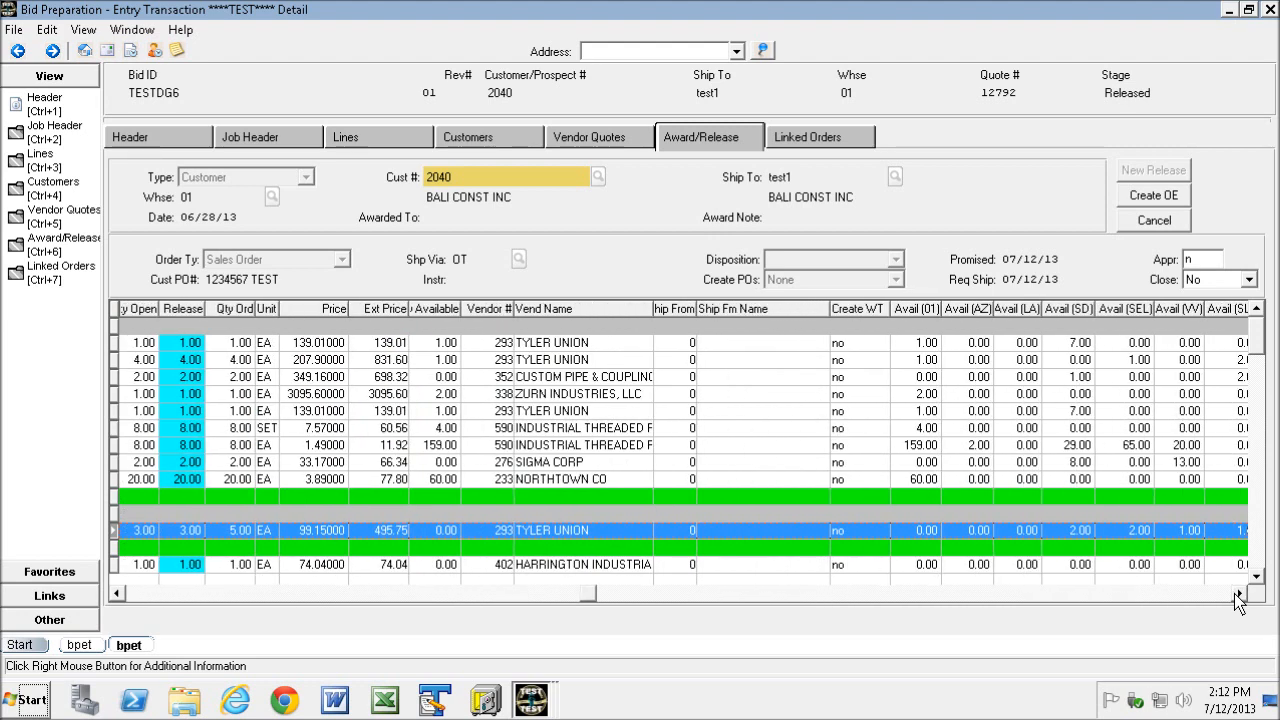
click(1240, 594)
click(1240, 594)
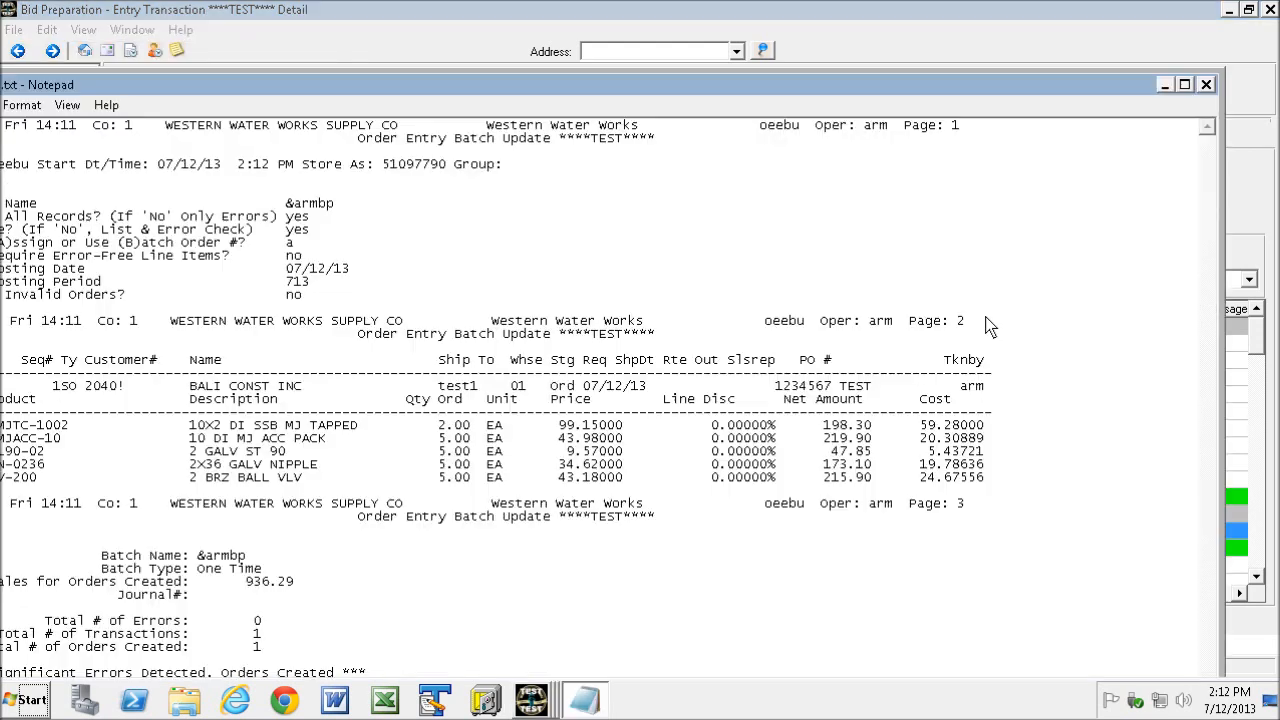
click(1206, 88)
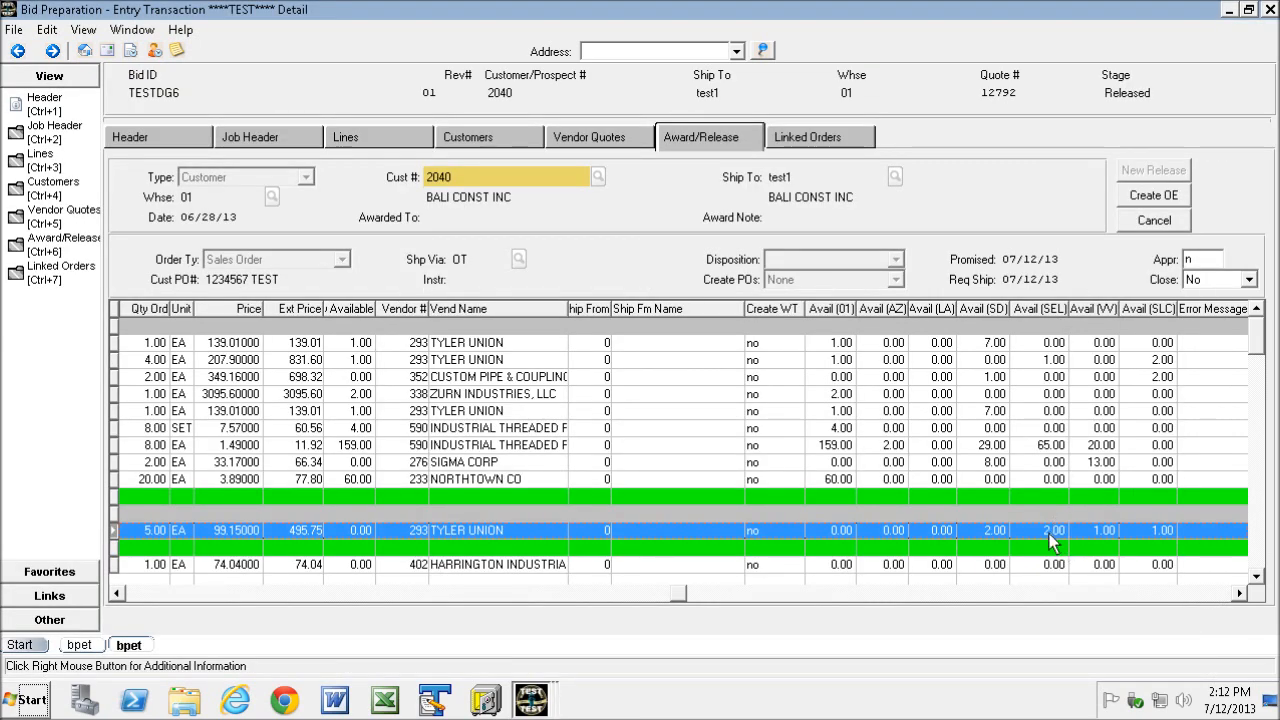
click(145, 594)
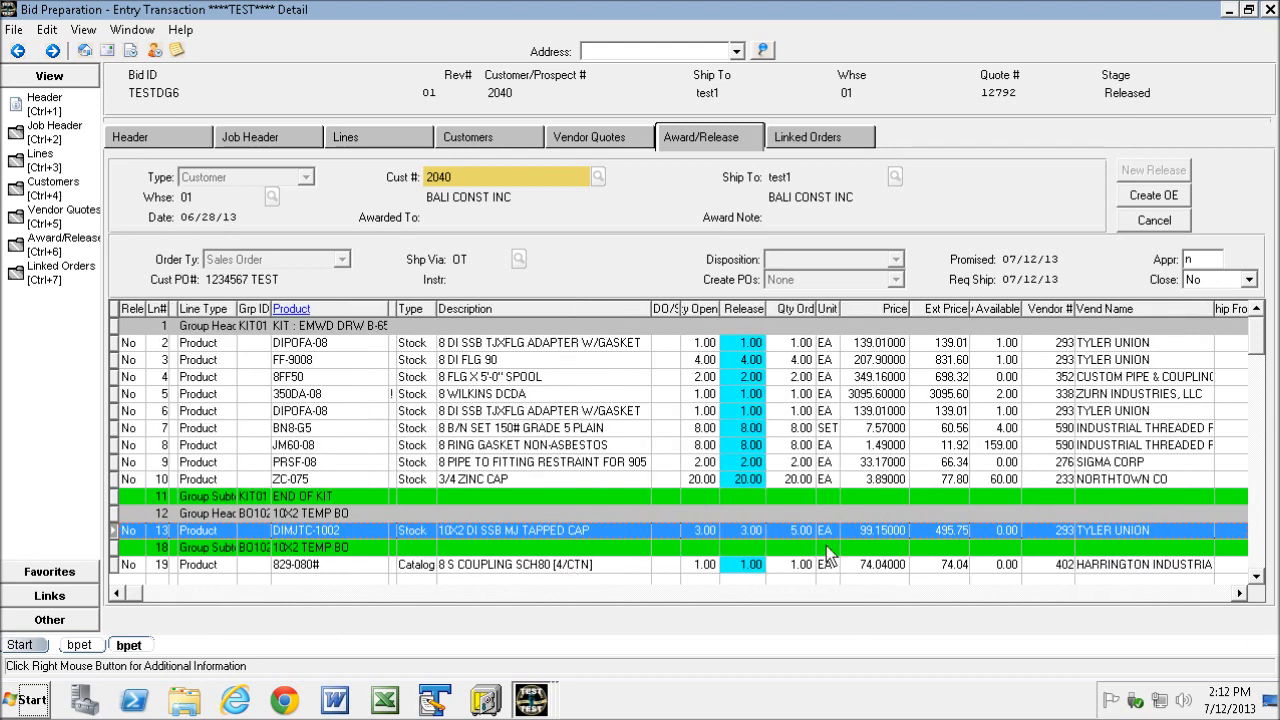
- Set the Release quantity of line 13 to 2
click(752, 531)
double_click(741, 537)
text(2)
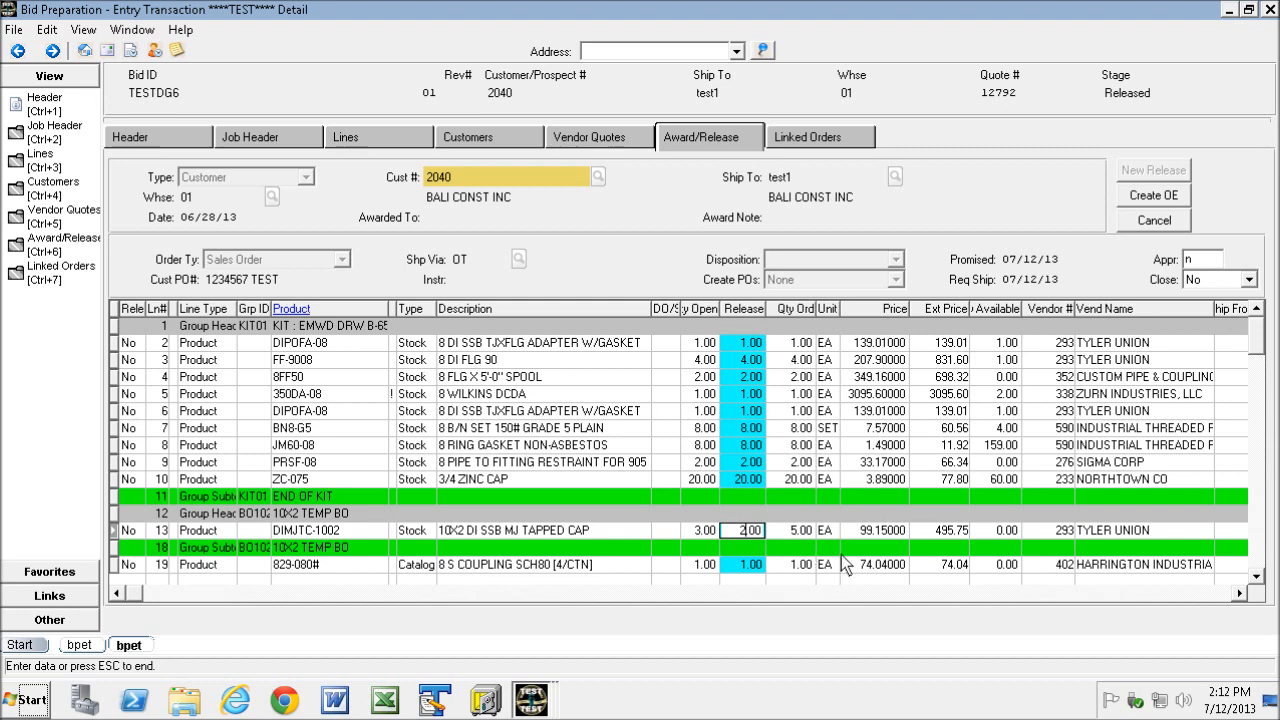
key(Return)
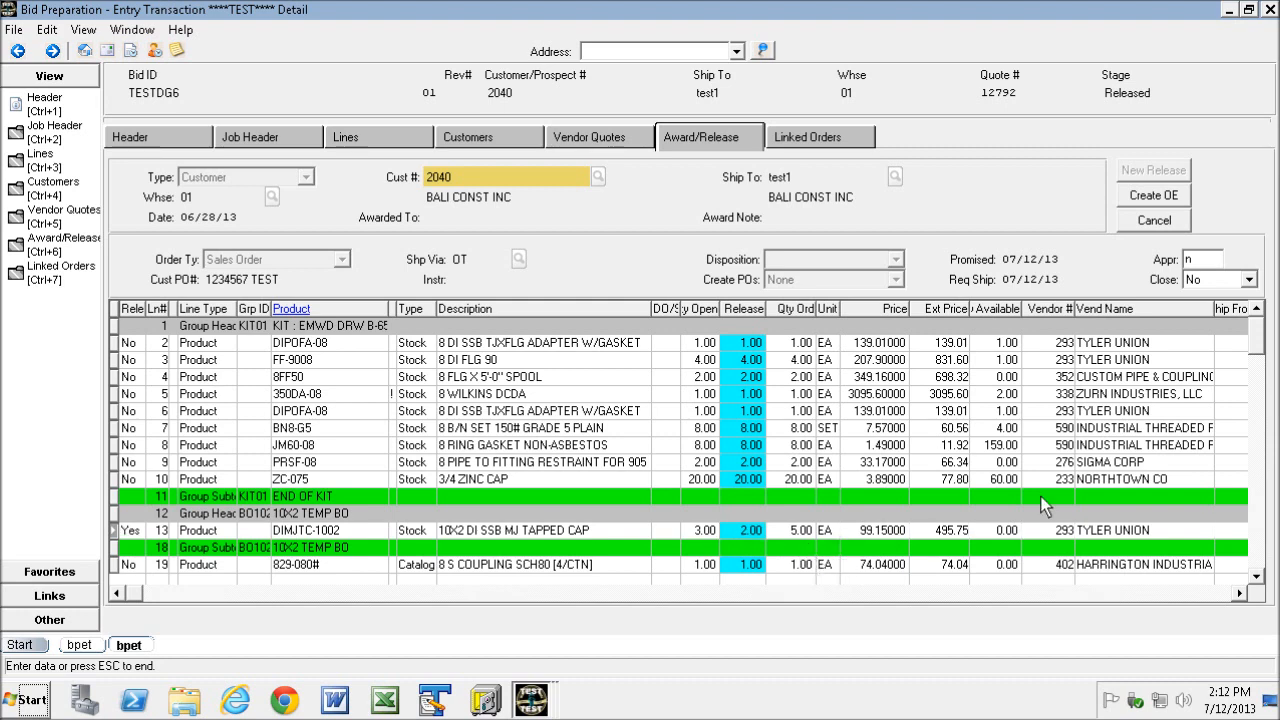
- Set line 13 to create a warehouse transfer from S El Monte (SEL)
click(1193, 593)
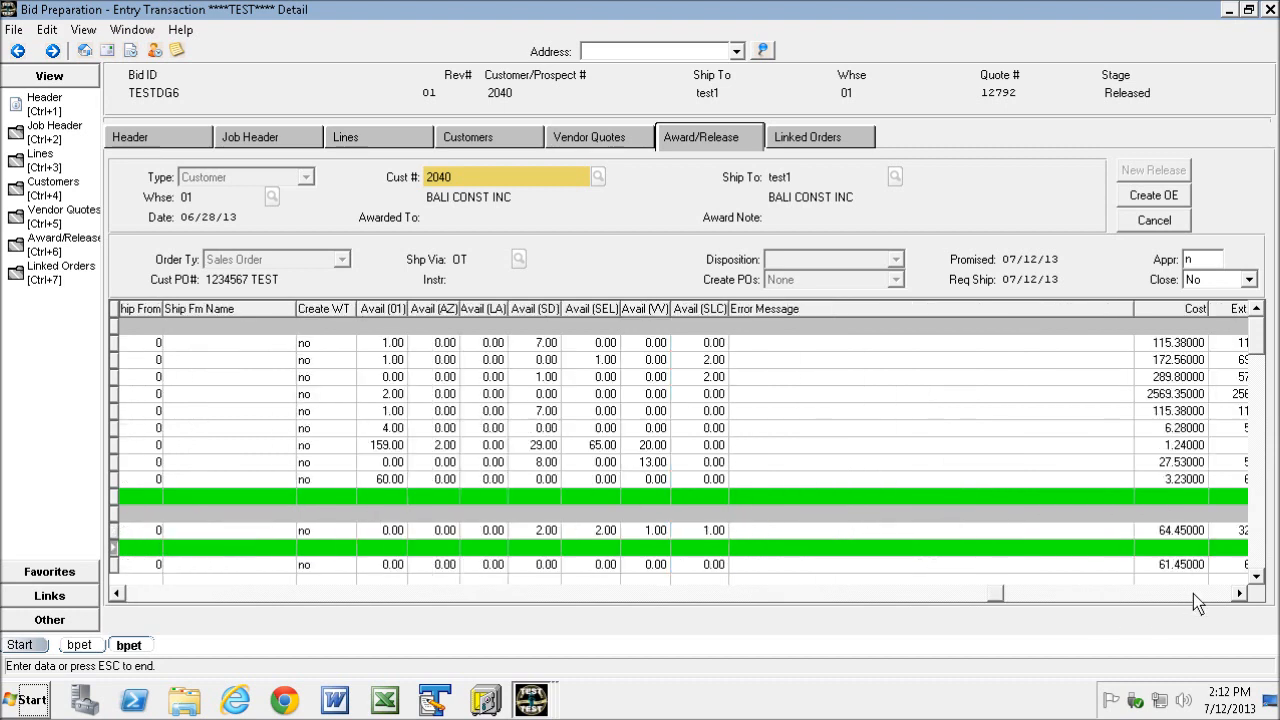
click(116, 593)
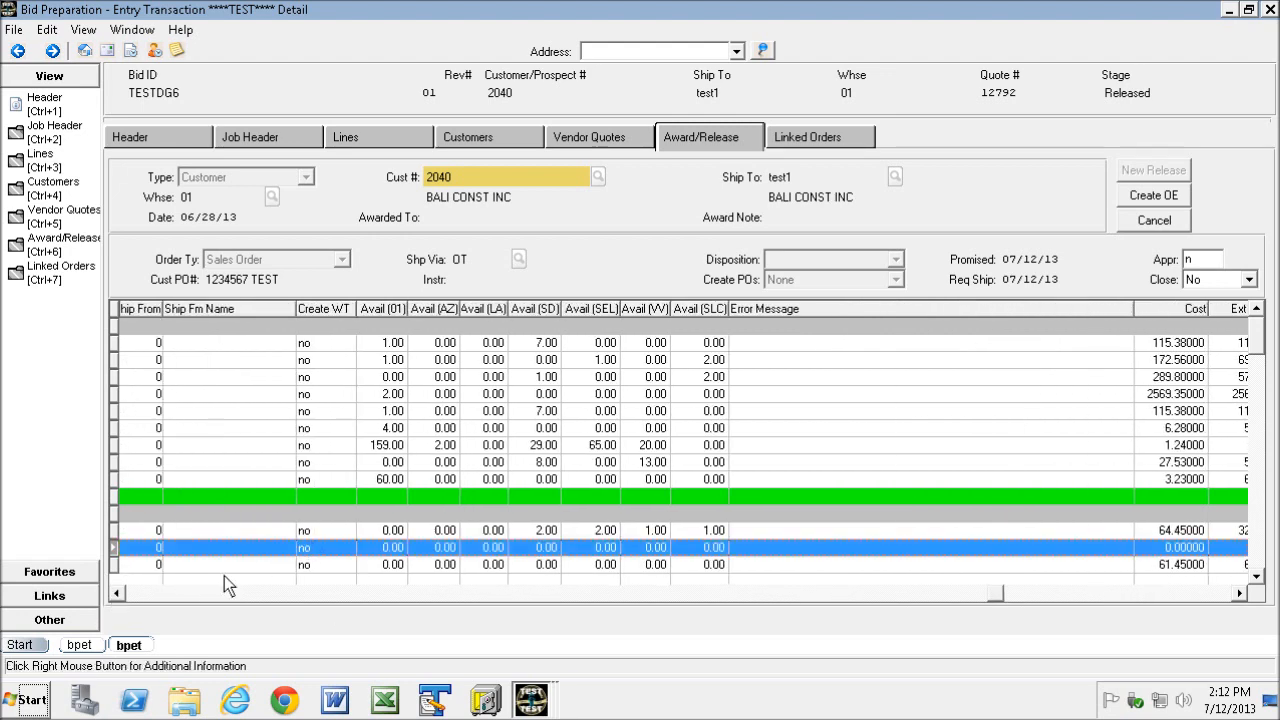
click(116, 593)
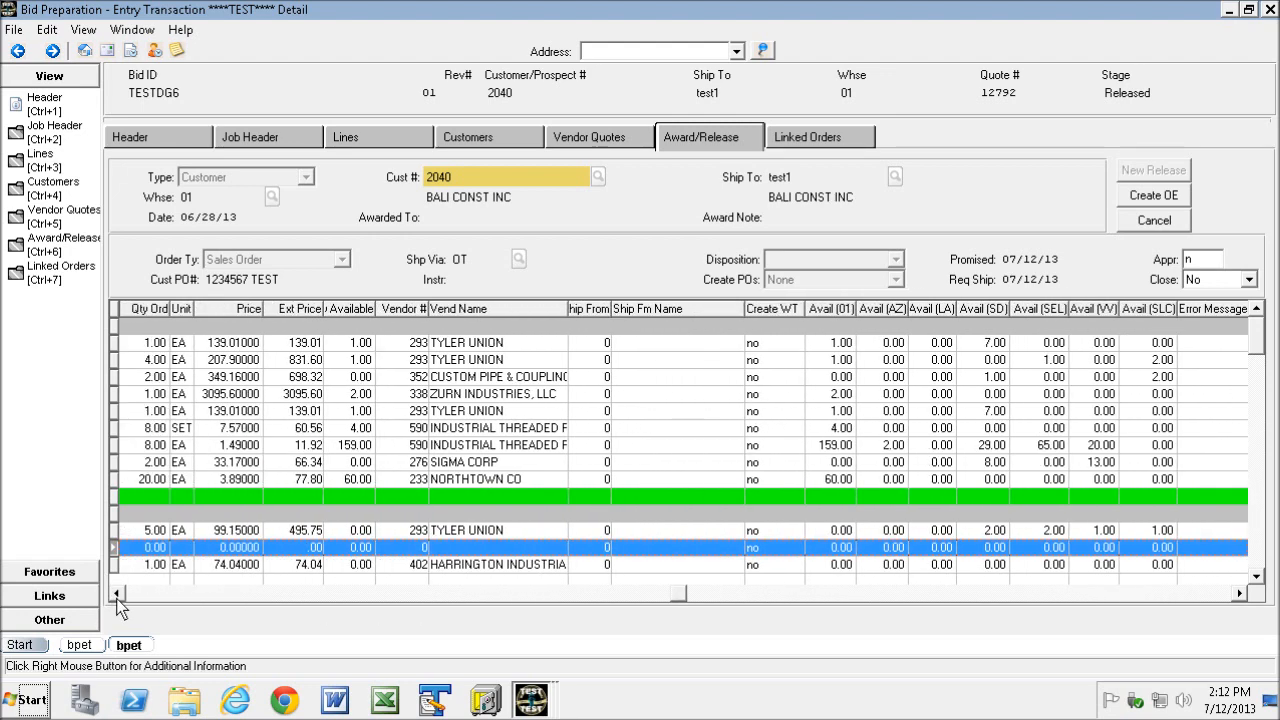
click(117, 597)
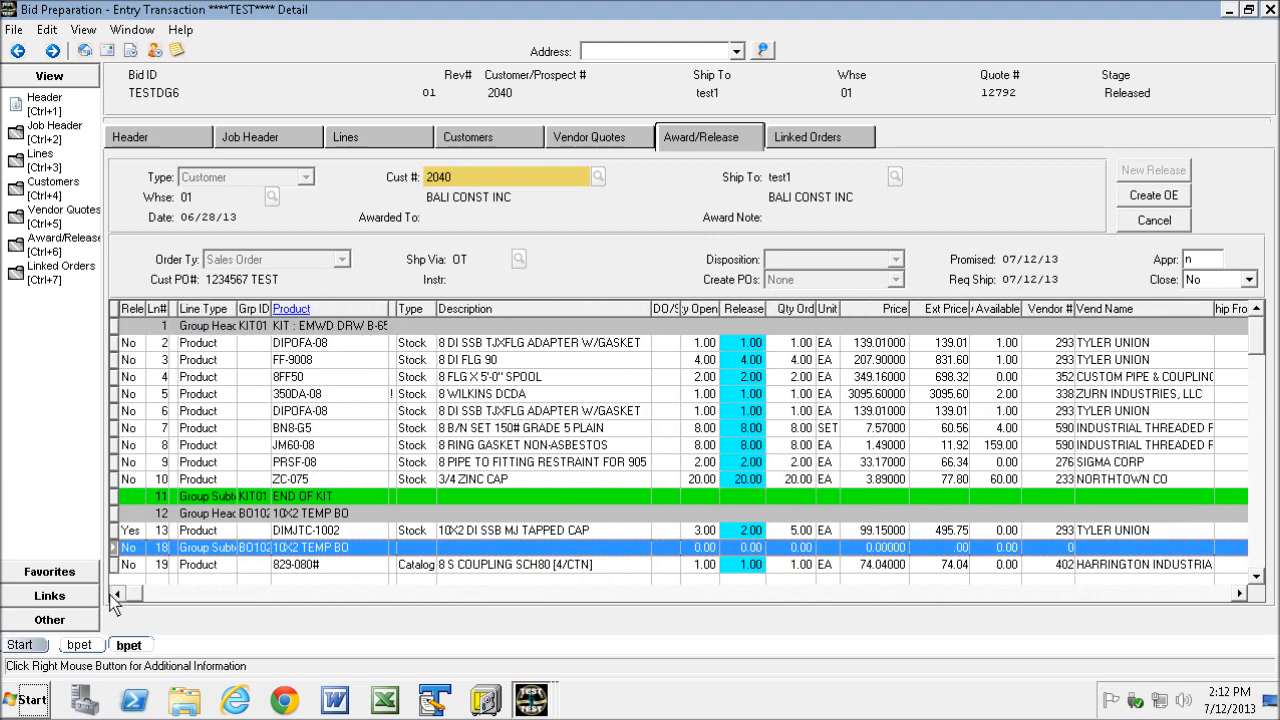
click(286, 535)
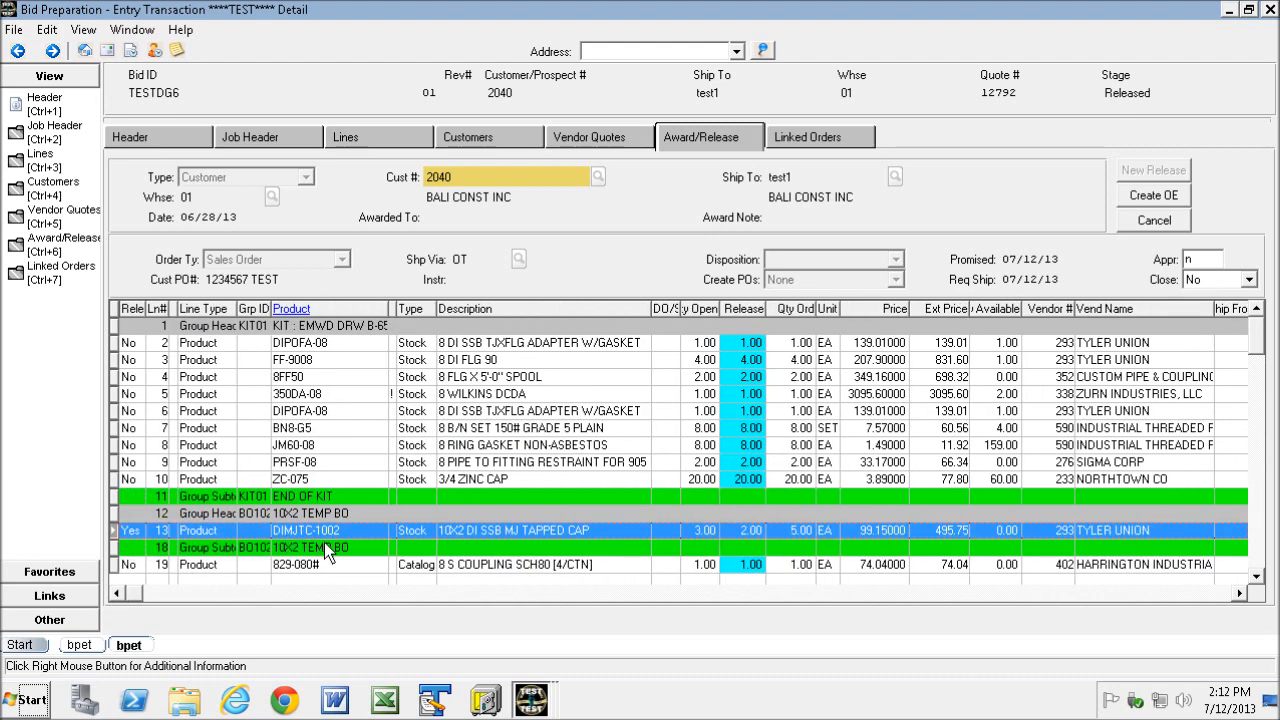
click(1219, 594)
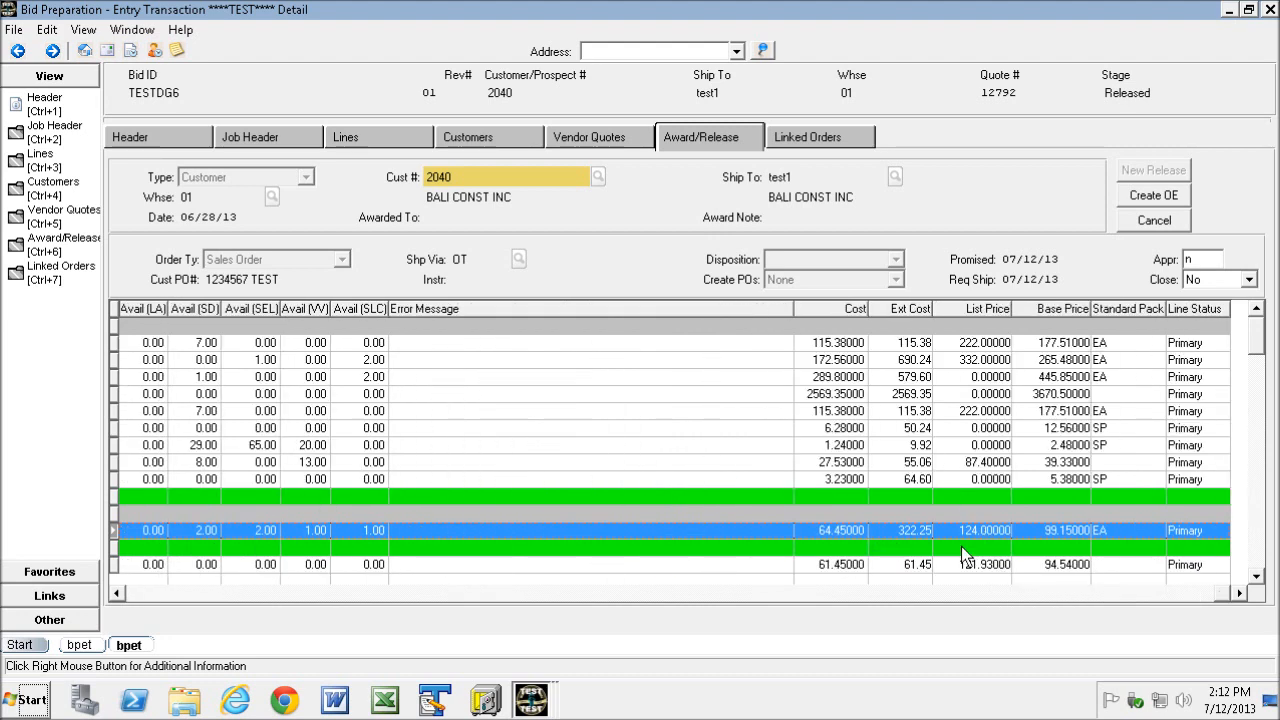
click(116, 593)
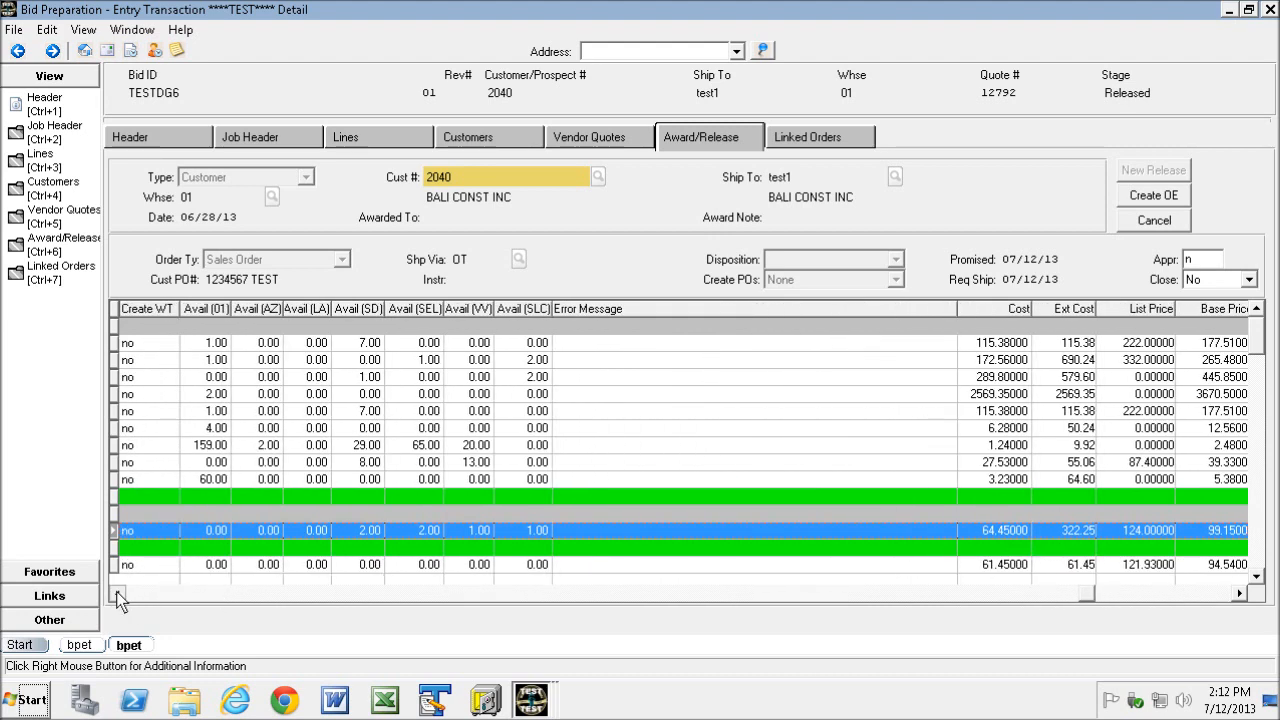
right_click(292, 528)
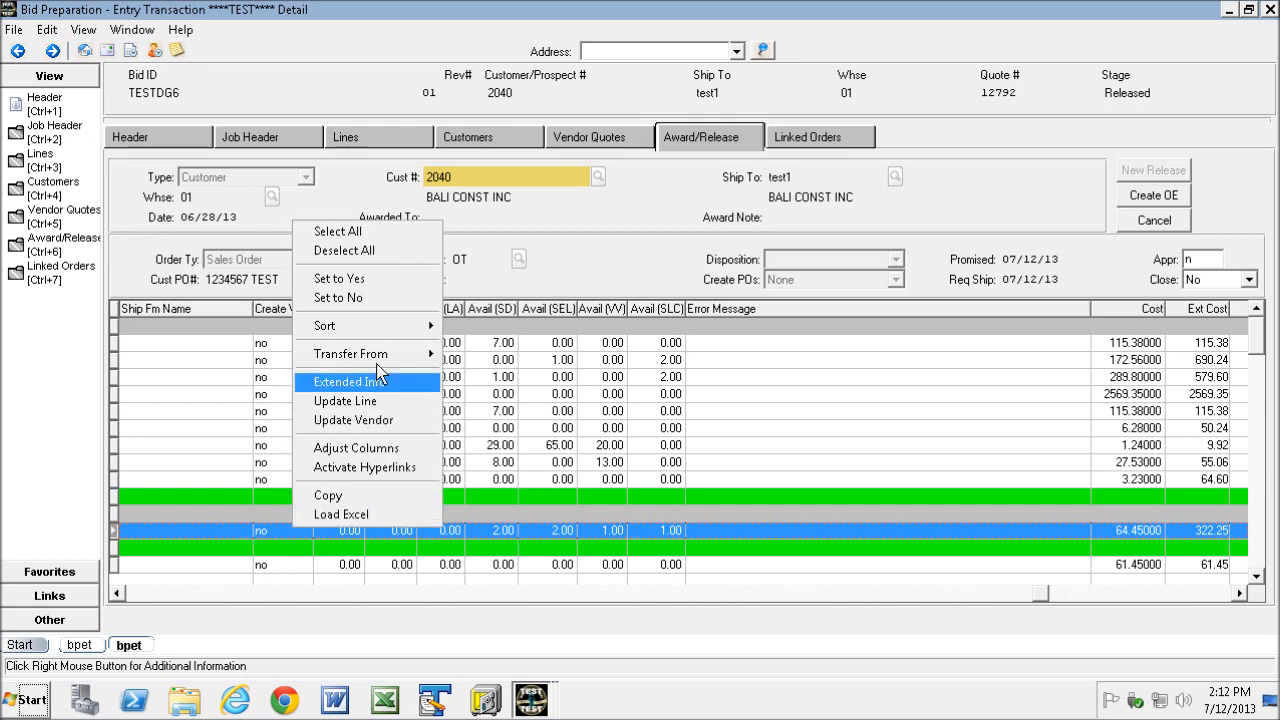
mouse_move(380, 358)
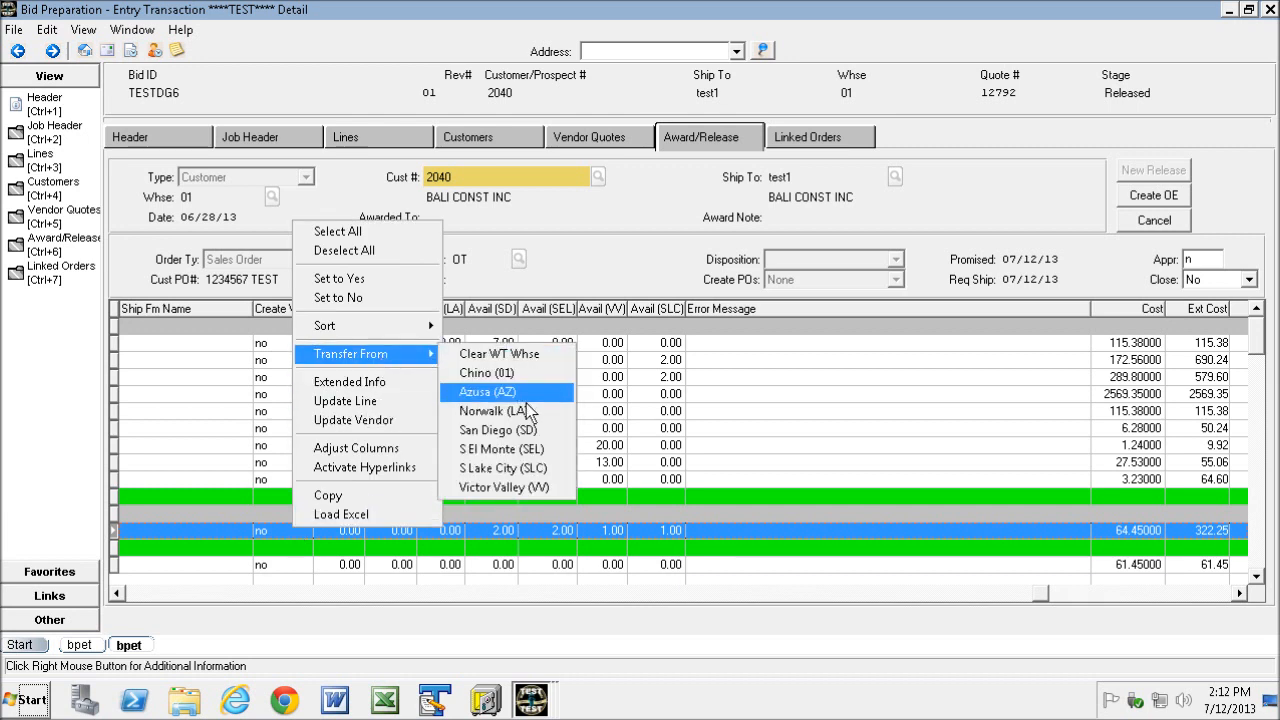
click(520, 450)
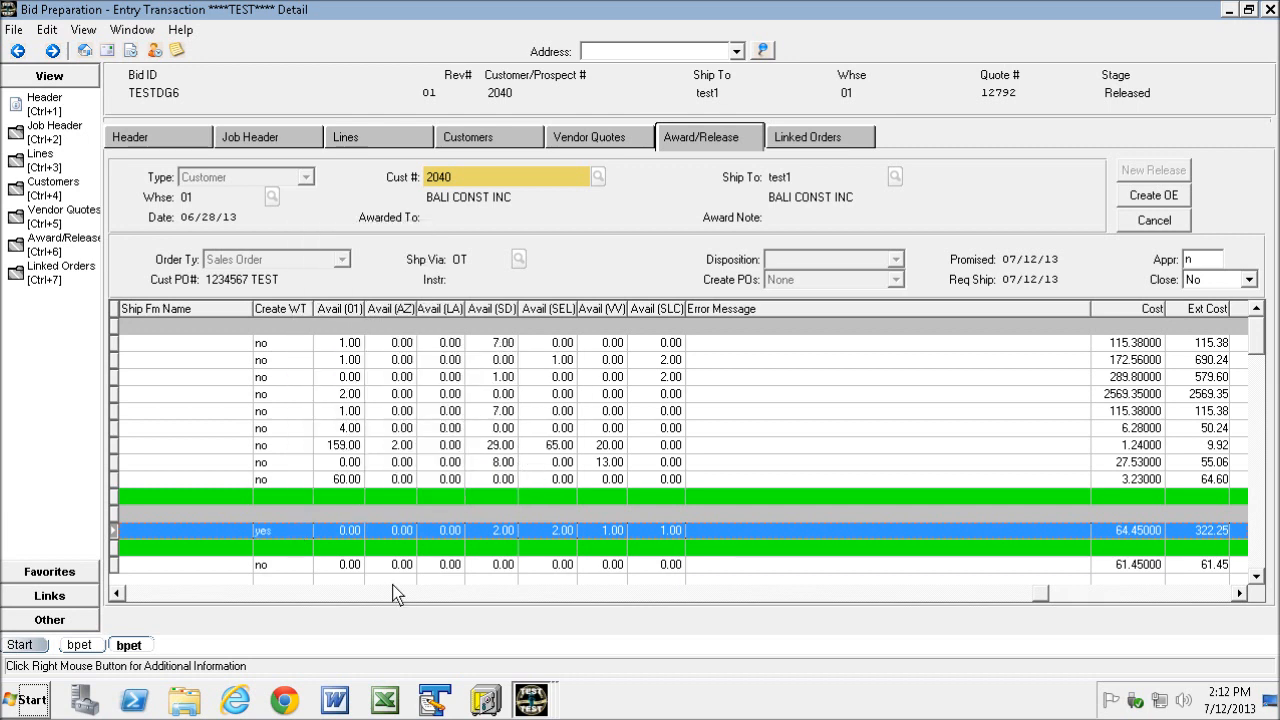
- Create the sales order for released line 13 and close the batch update report
click(286, 478)
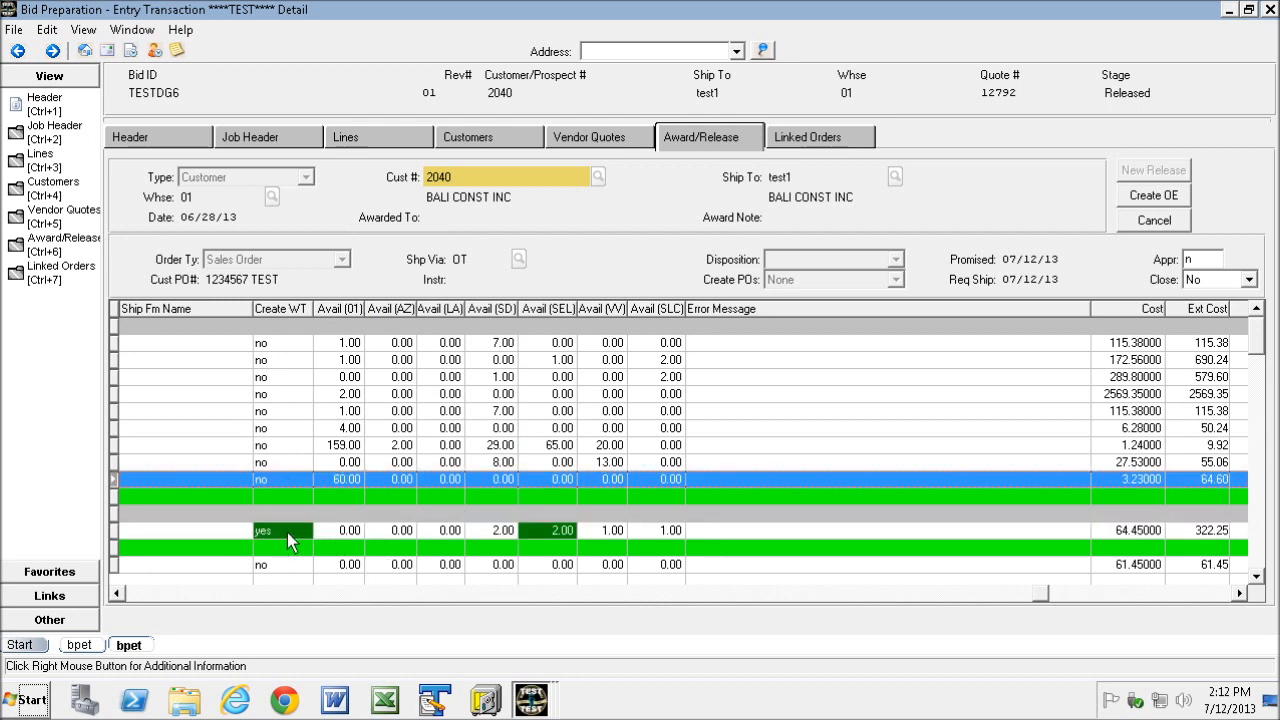
click(113, 531)
click(1154, 220)
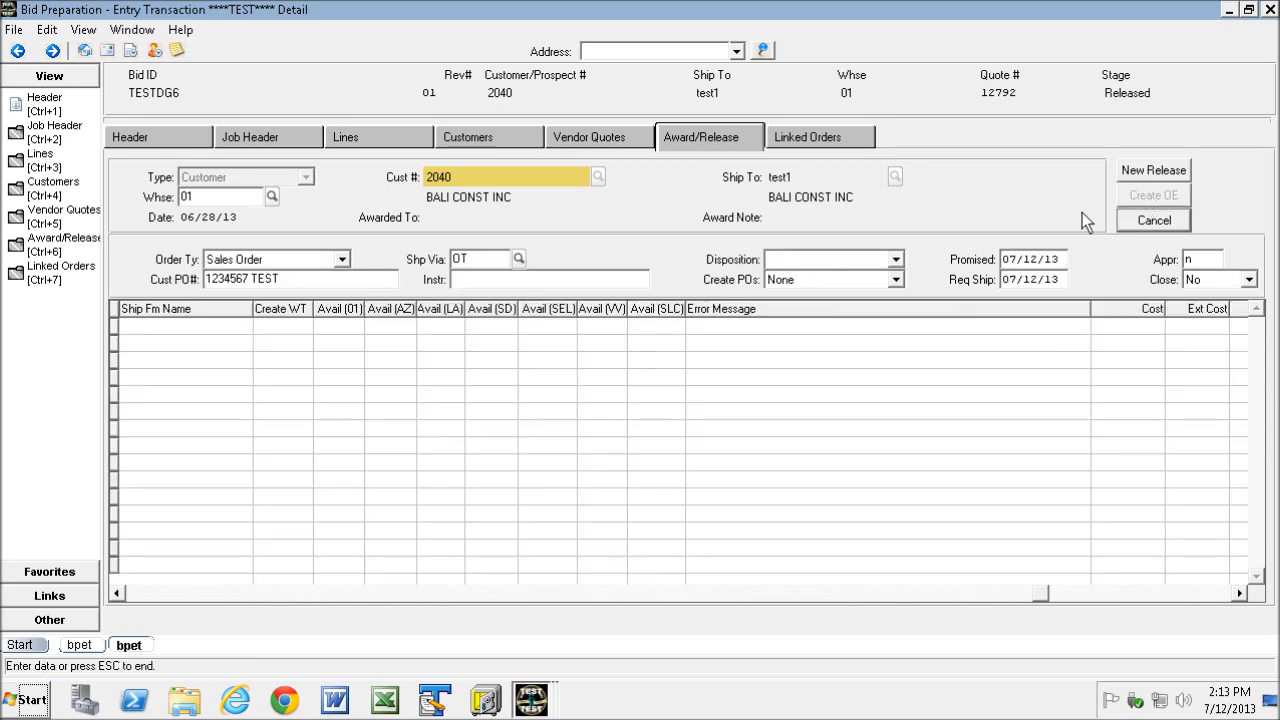
click(142, 594)
click(142, 594)
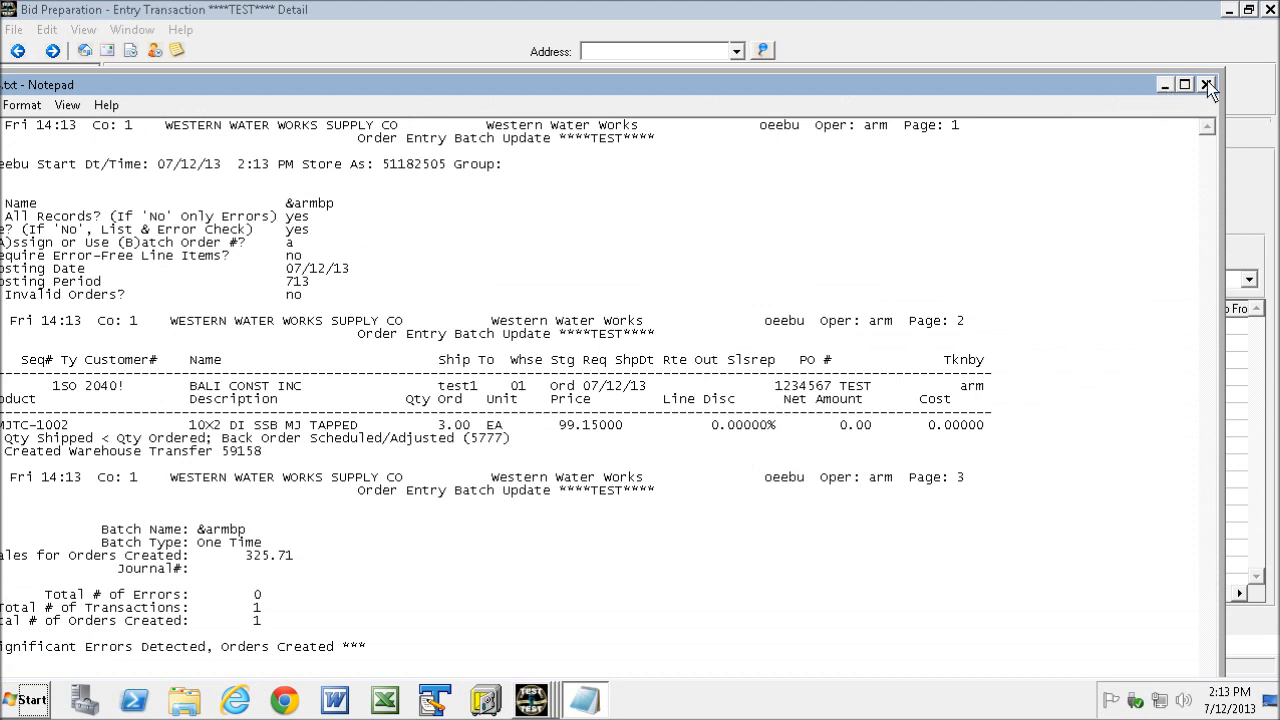
click(1206, 85)
- Examine the new sales order and its transfer tie under Linked Orders
click(824, 135)
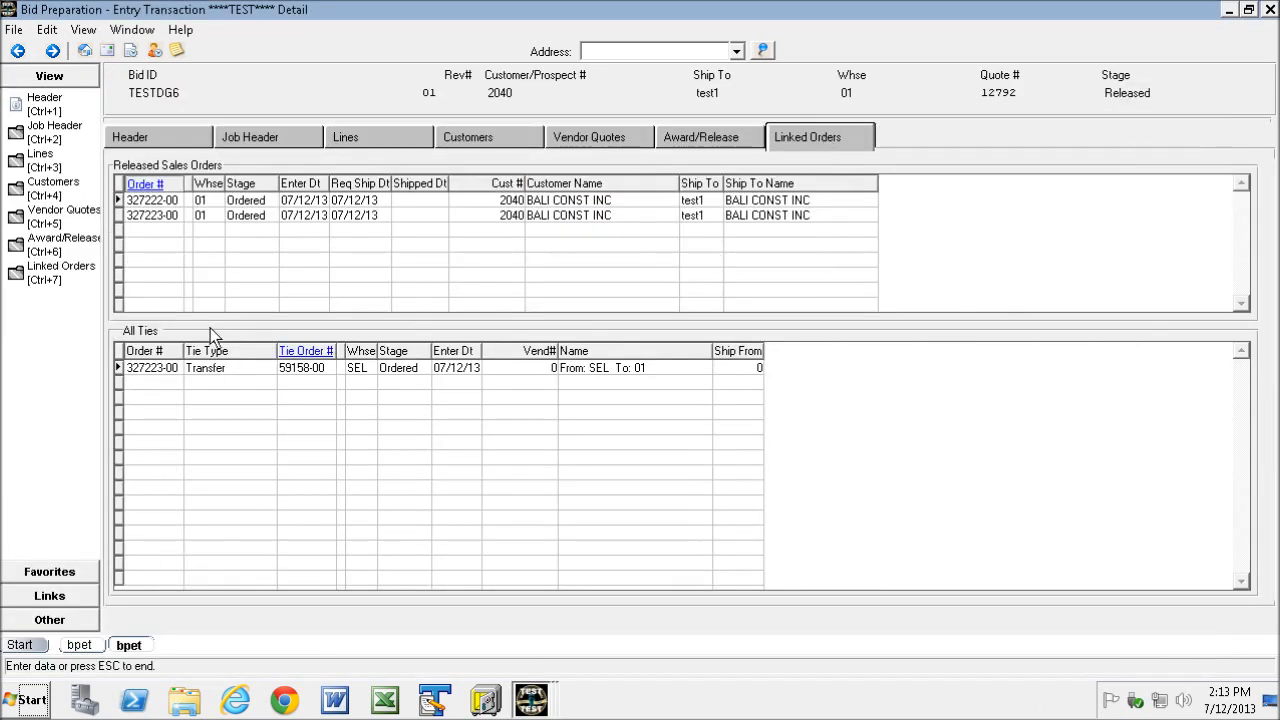
click(155, 217)
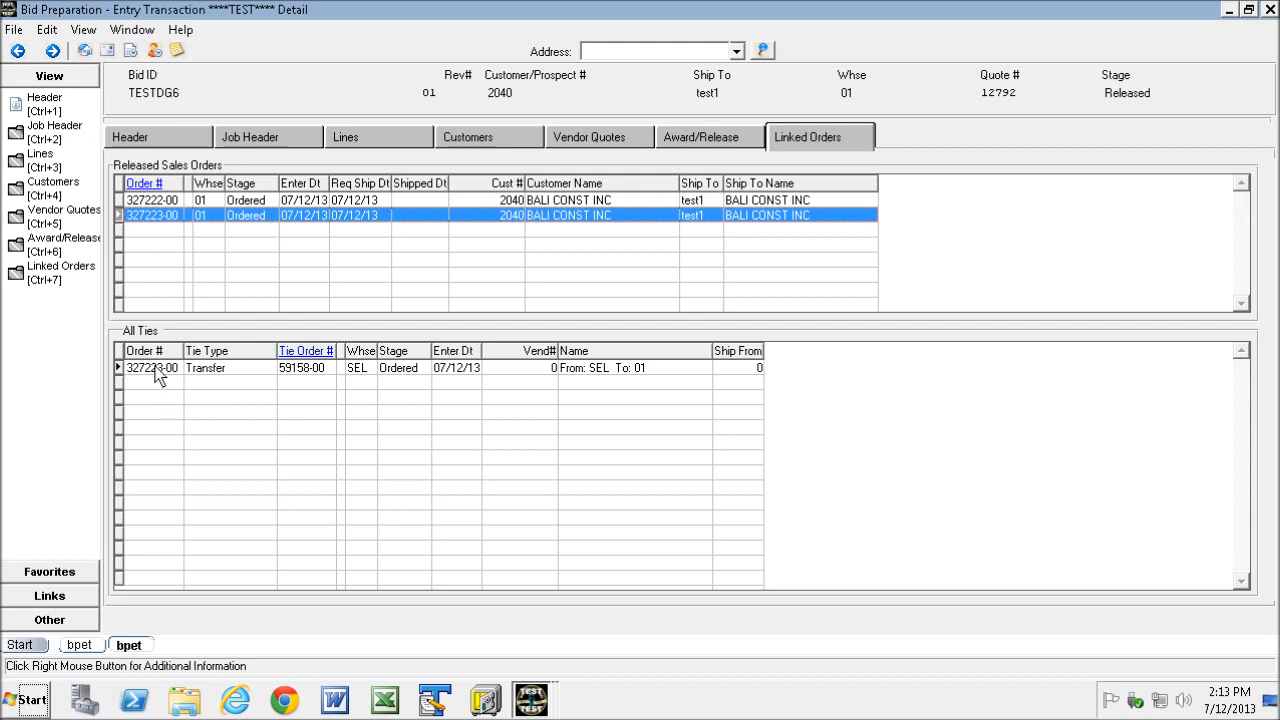
click(263, 372)
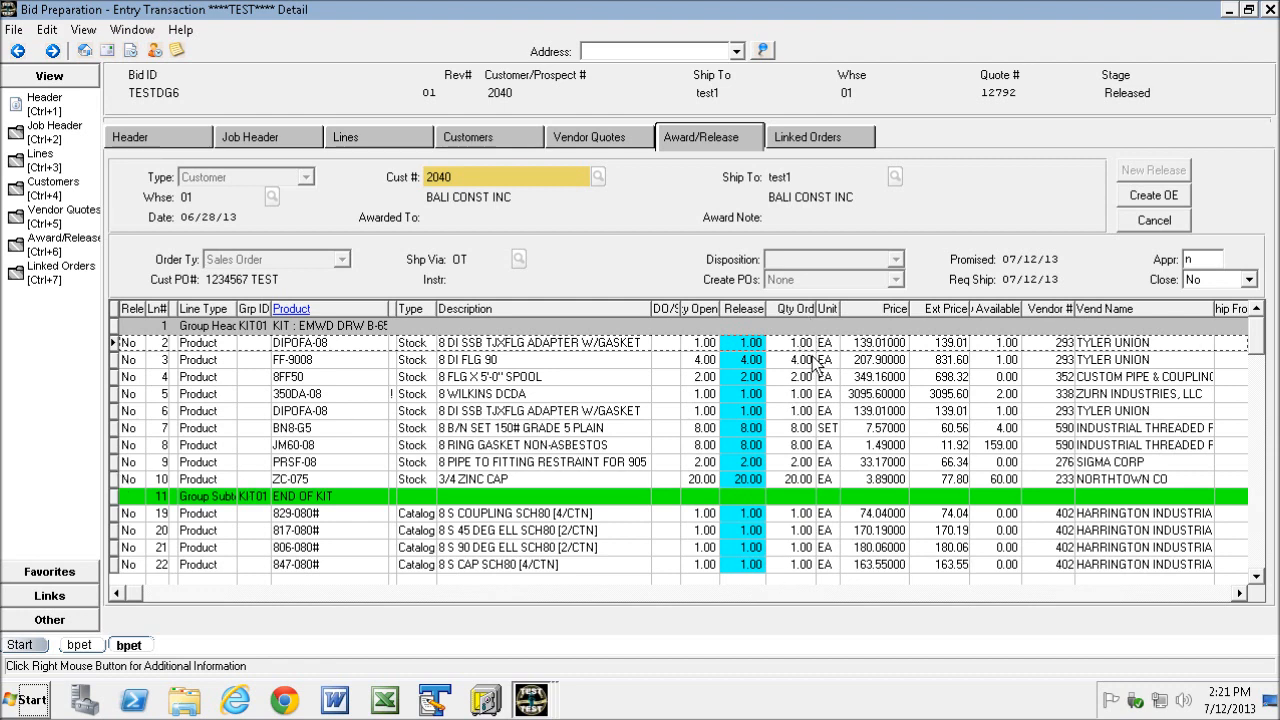
- Check line 4's warehouse availability and set it to create a warehouse transfer from S Lake City (SLC)
click(1240, 594)
click(1240, 594)
click(1240, 594)
click(1240, 594)
click(1240, 594)
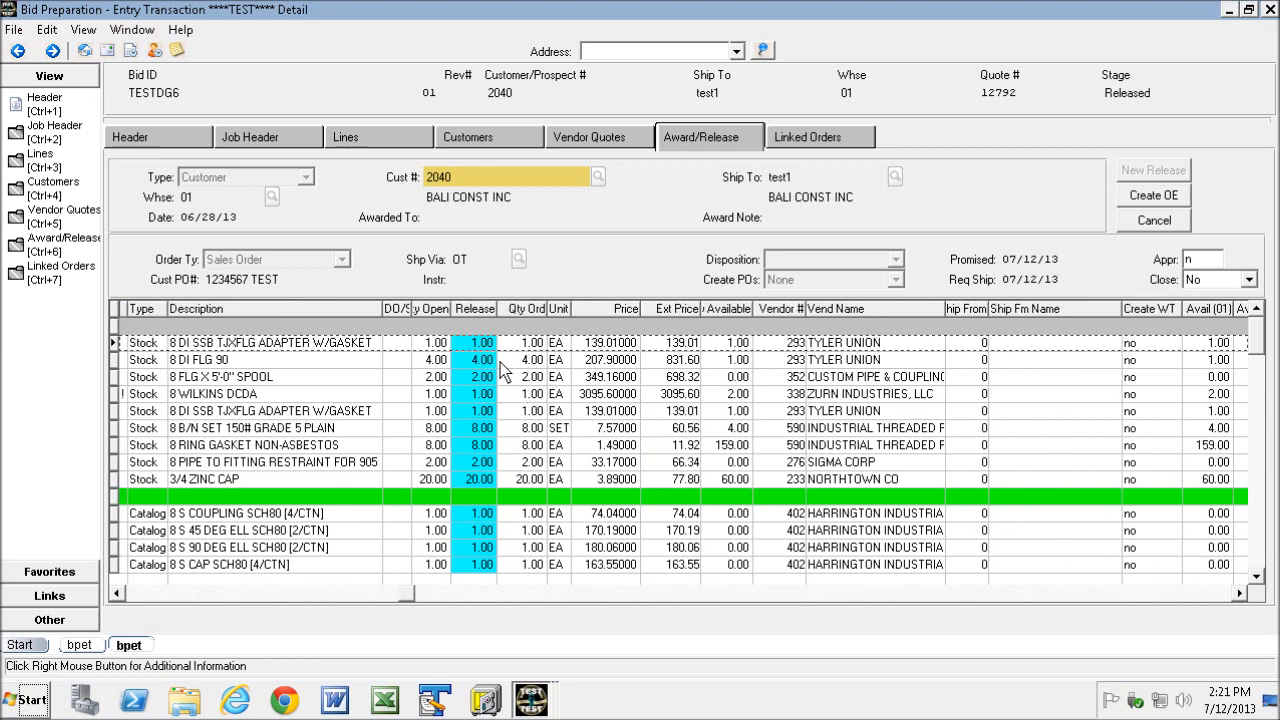
click(116, 362)
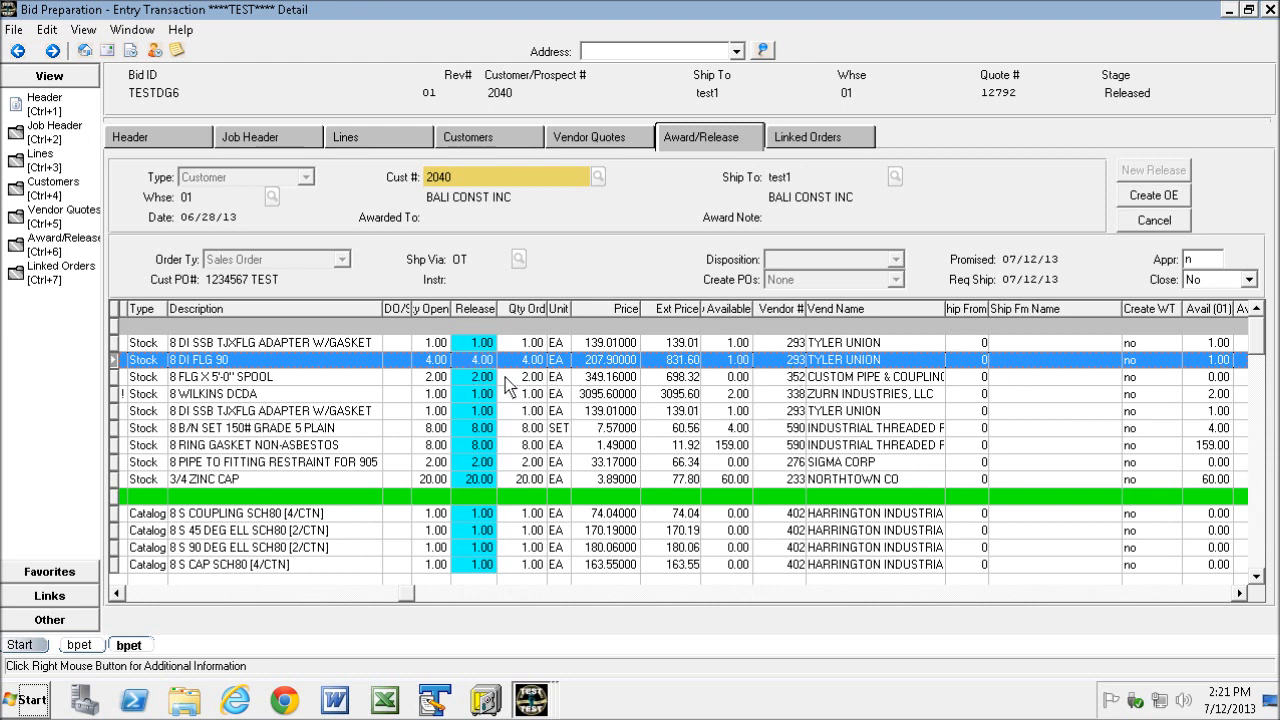
click(118, 379)
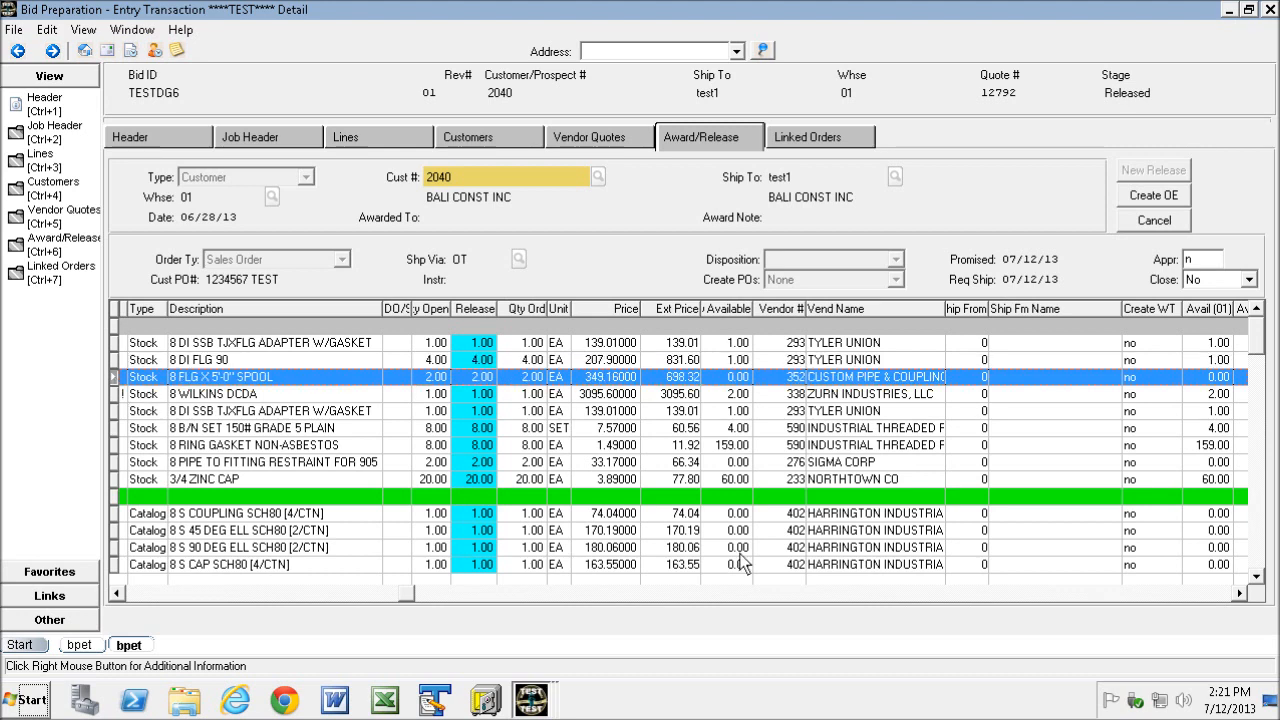
click(1239, 594)
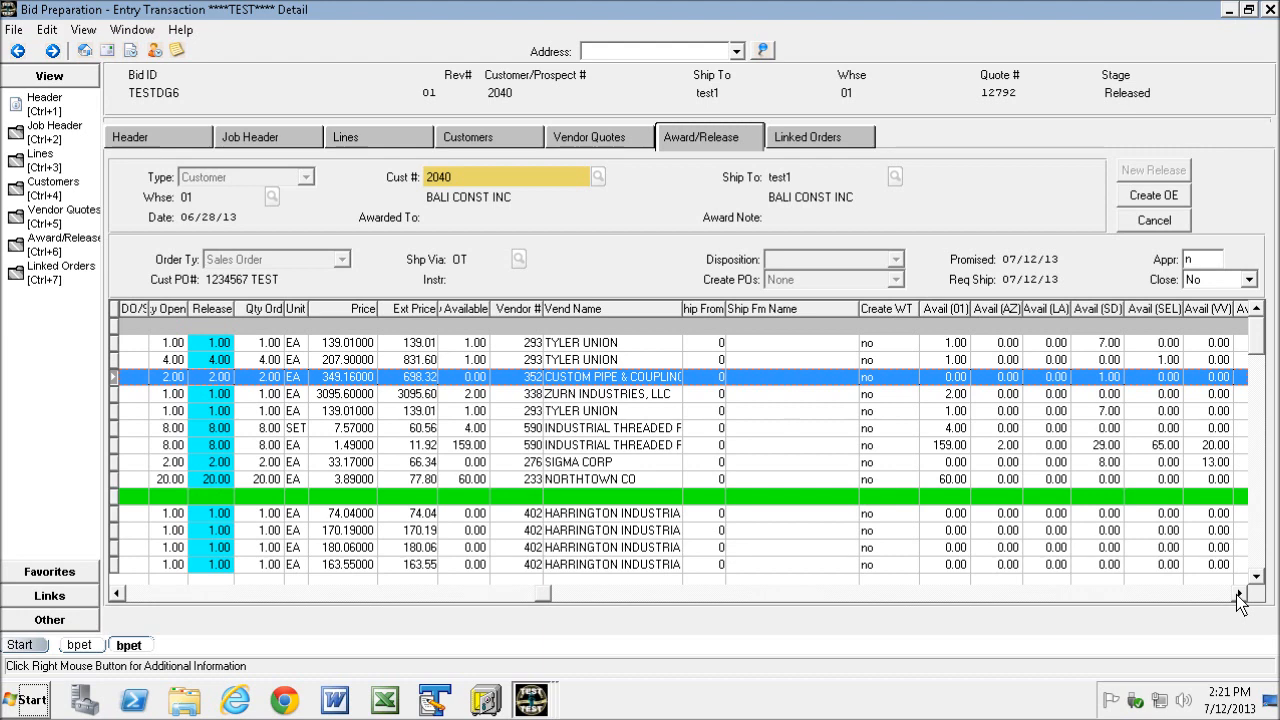
click(1239, 594)
click(1239, 594)
click(1239, 594)
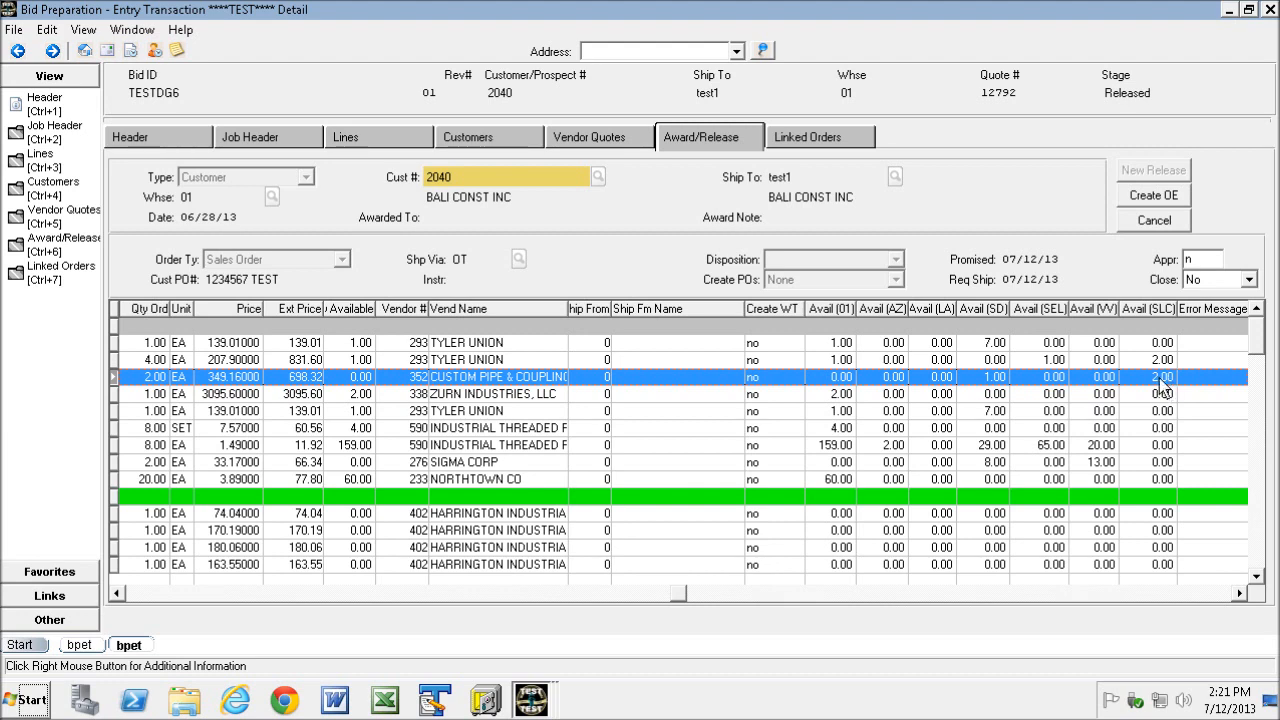
click(138, 595)
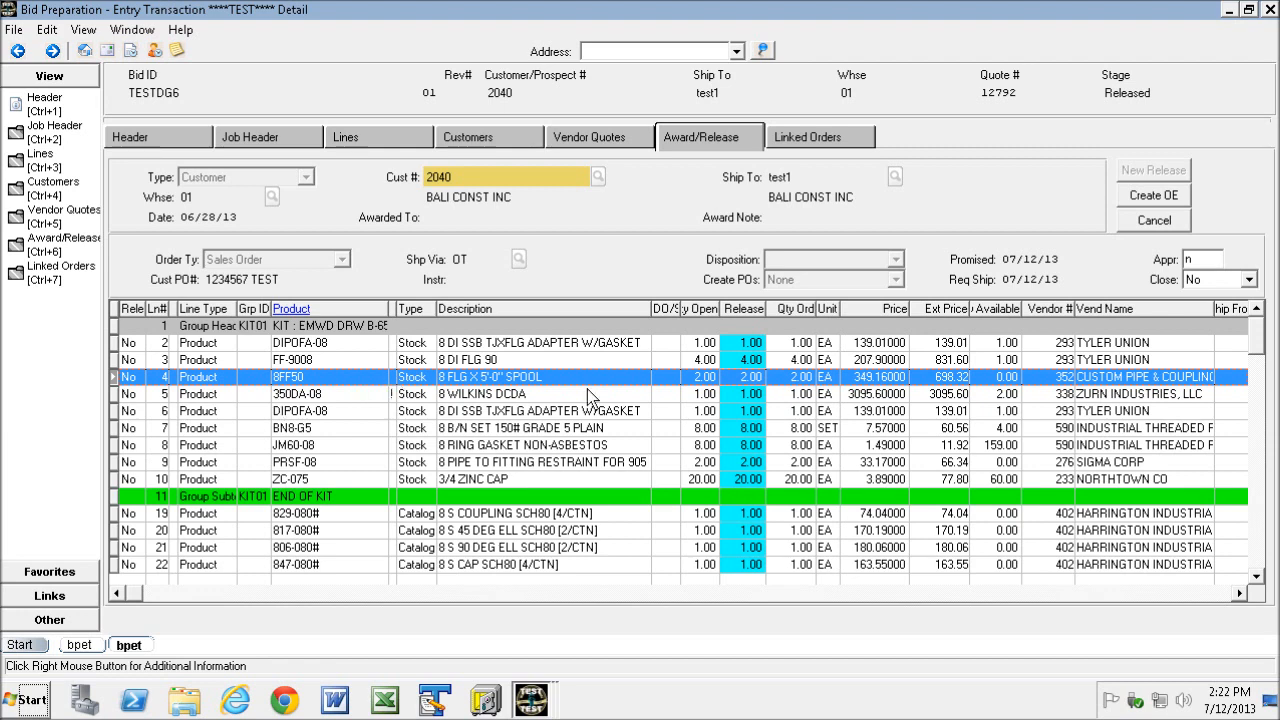
right_click(617, 377)
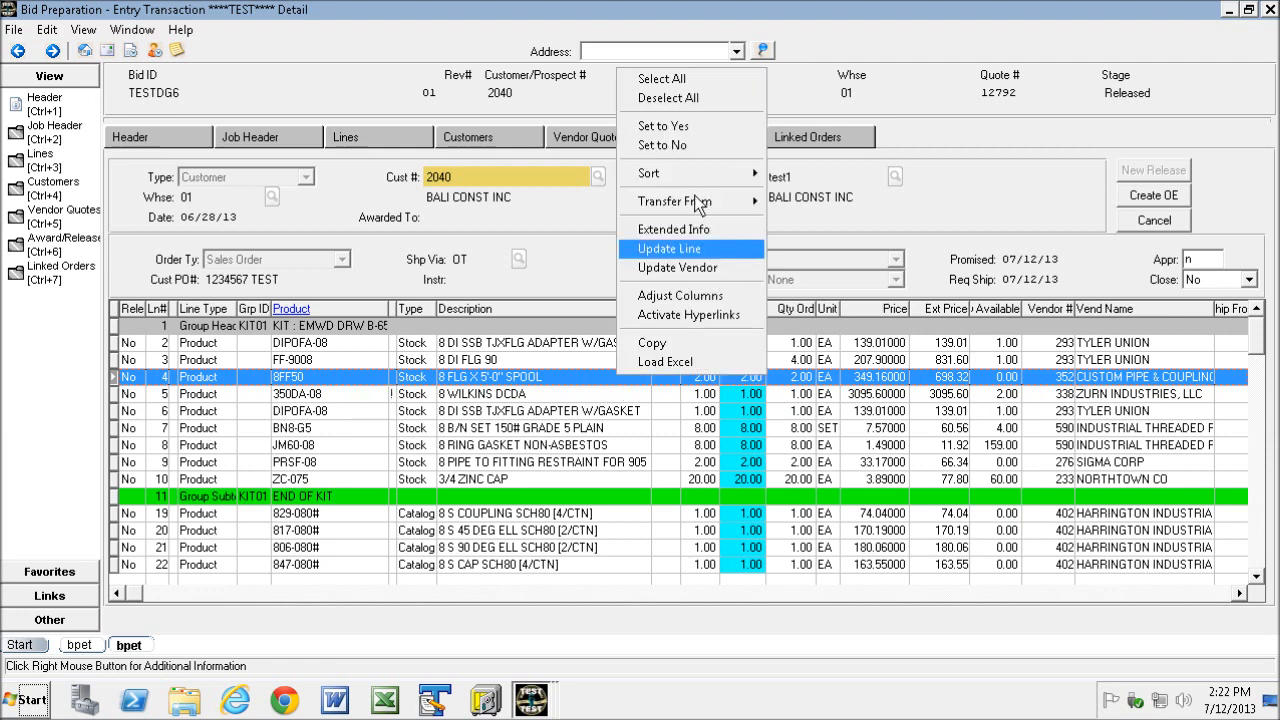
mouse_move(712, 201)
click(851, 311)
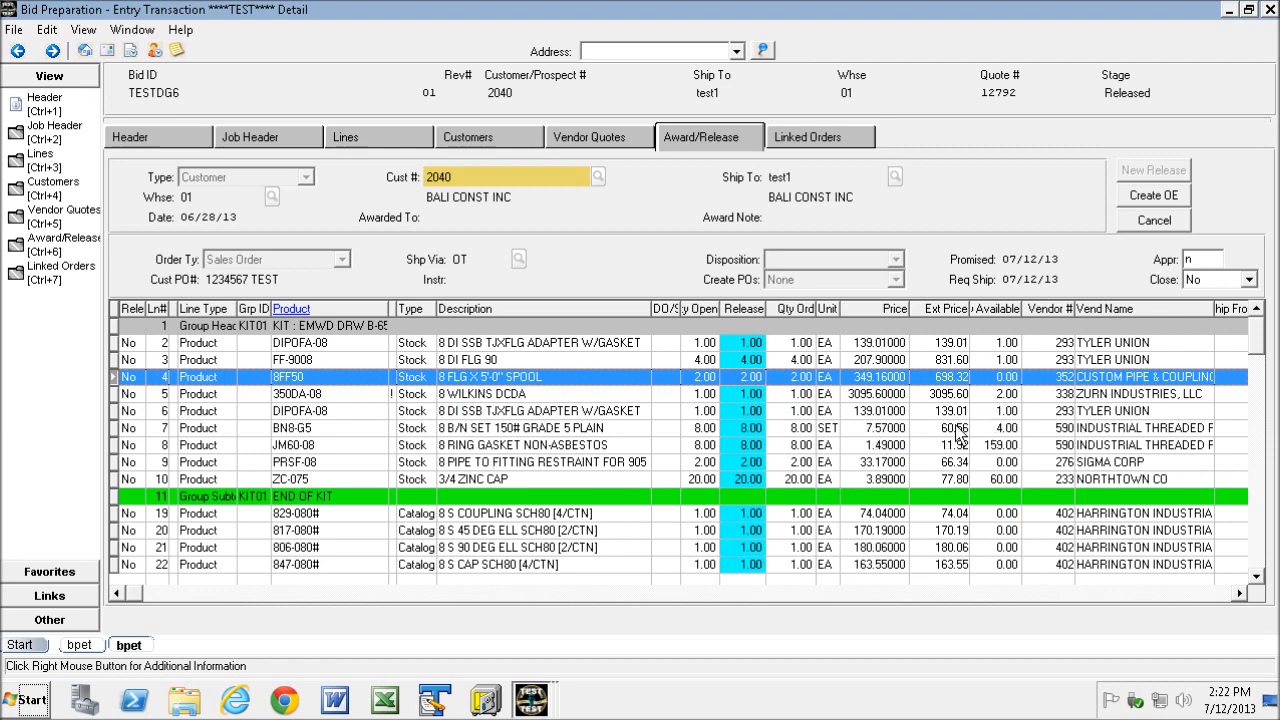
- Review the warehouse availability columns for line 7
click(116, 429)
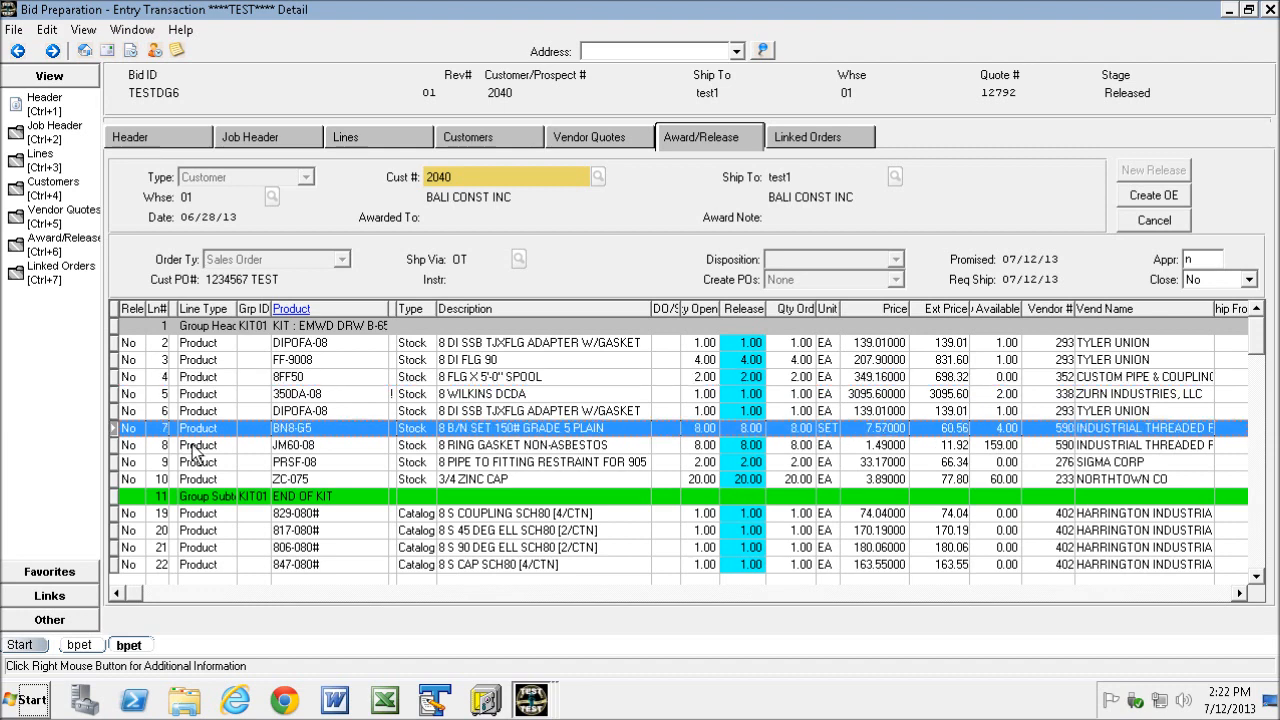
click(1239, 593)
click(1237, 595)
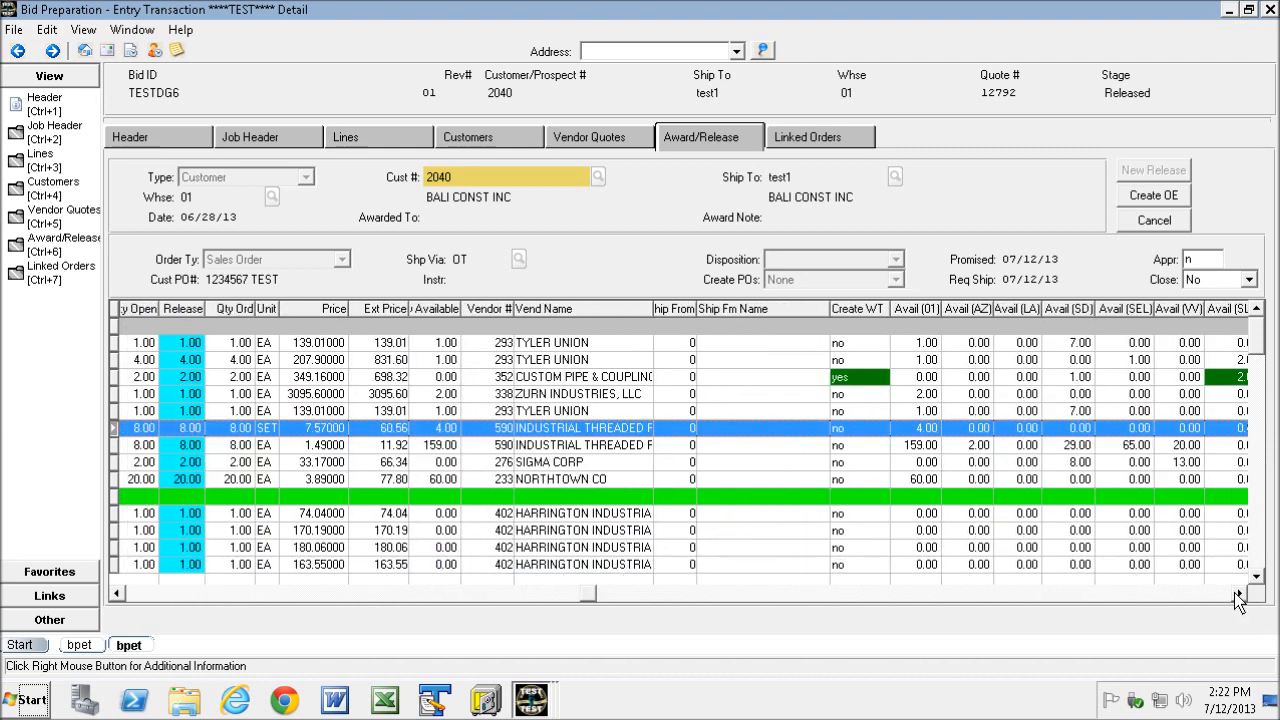
click(1237, 593)
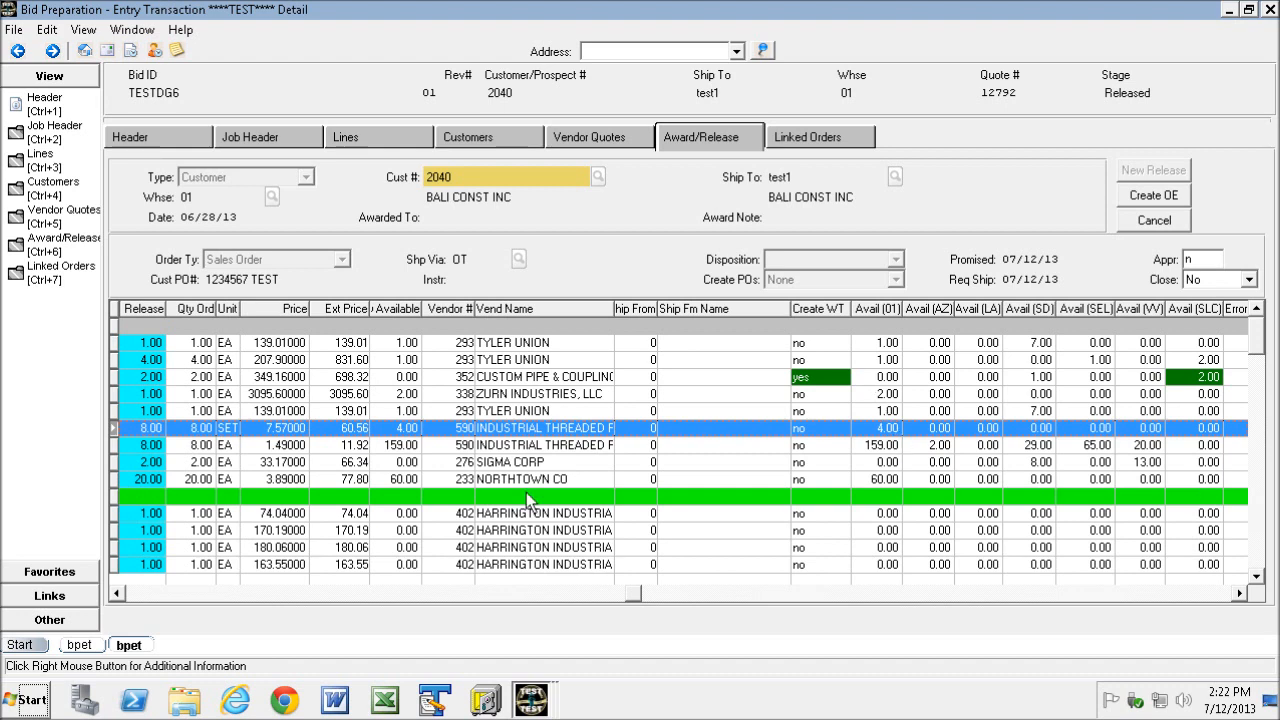
click(118, 594)
click(118, 594)
click(118, 594)
click(118, 594)
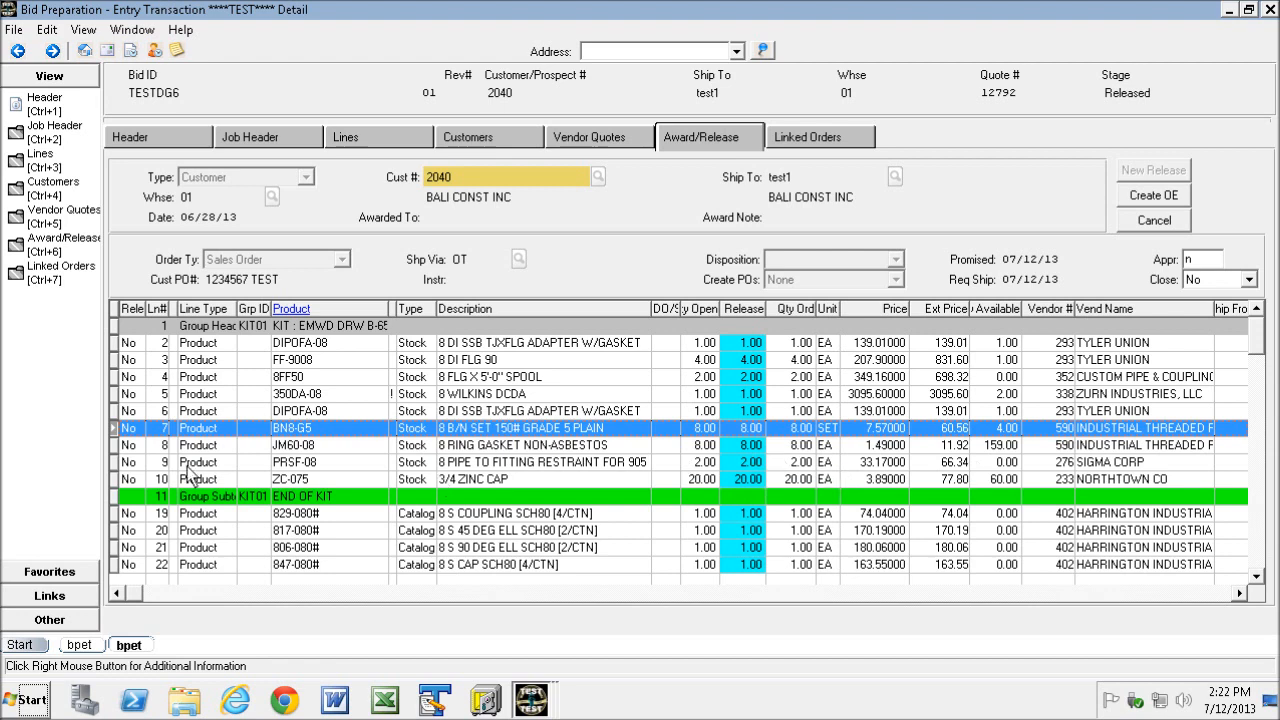
- Set line 9 to create a warehouse transfer from Victor Valley (VV)
click(122, 462)
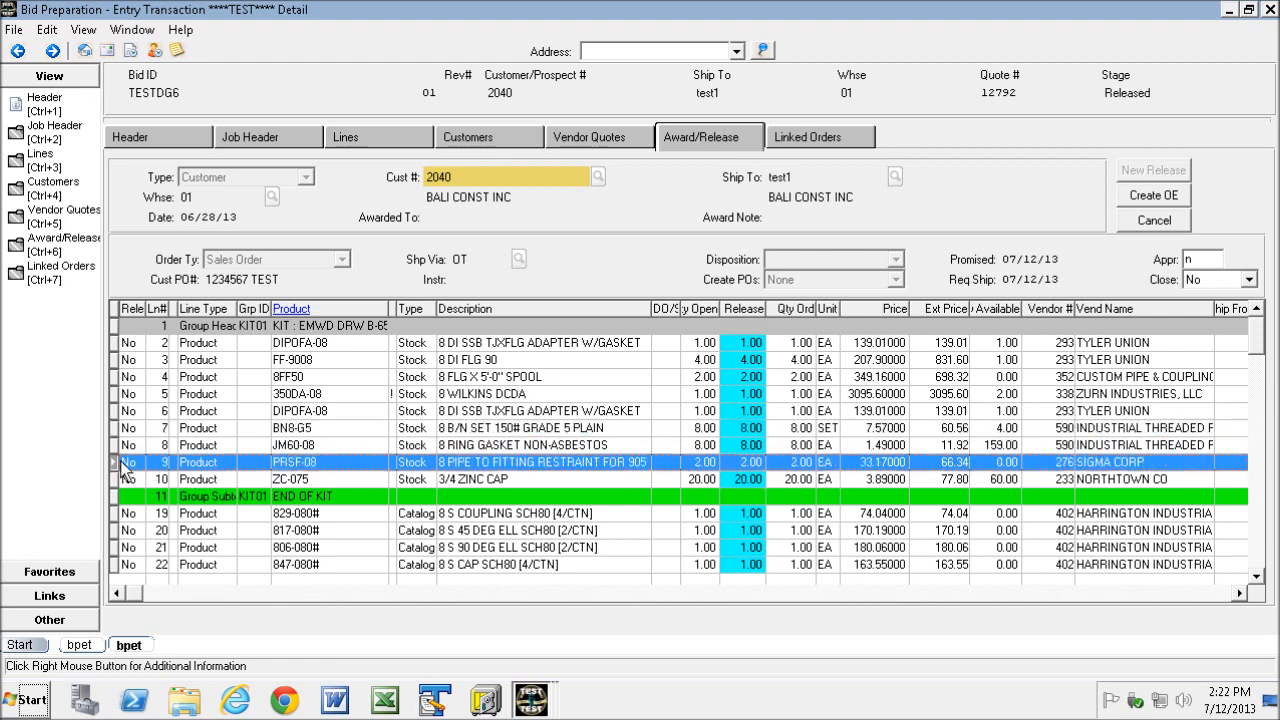
click(1239, 594)
click(1239, 594)
click(1239, 594)
click(1239, 594)
click(1239, 594)
click(1239, 594)
click(1239, 594)
click(1239, 594)
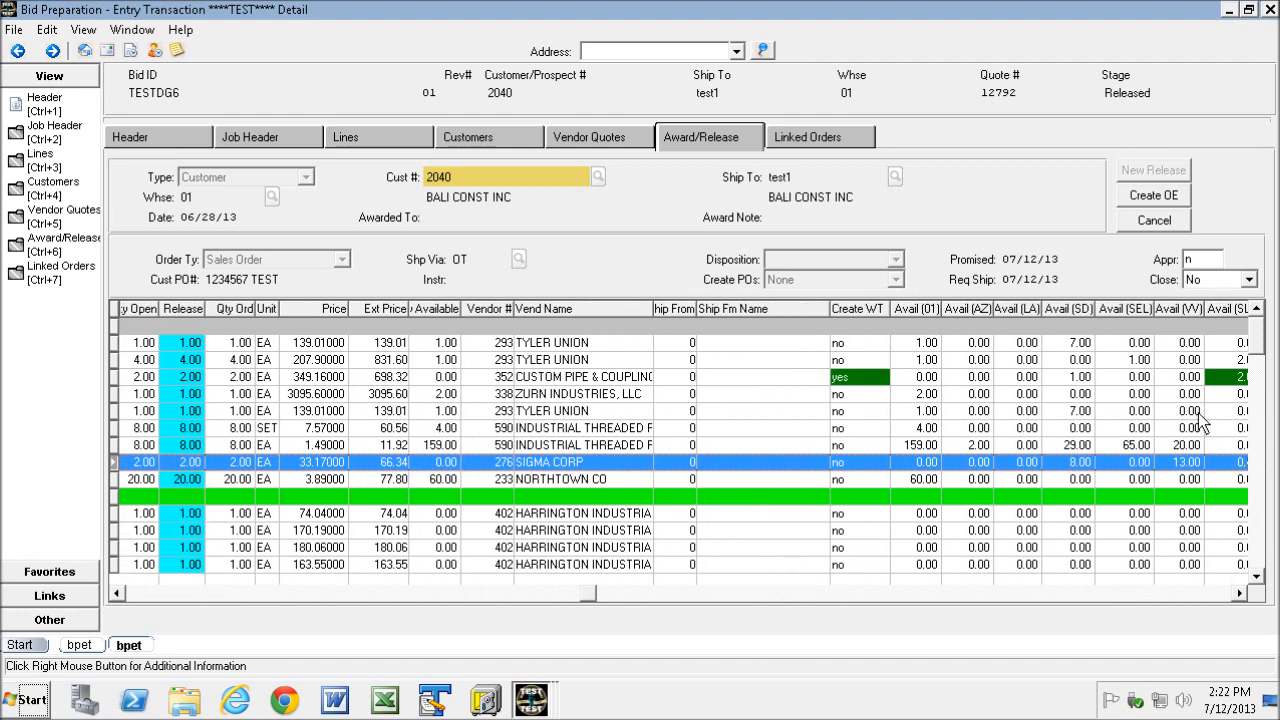
right_click(1167, 461)
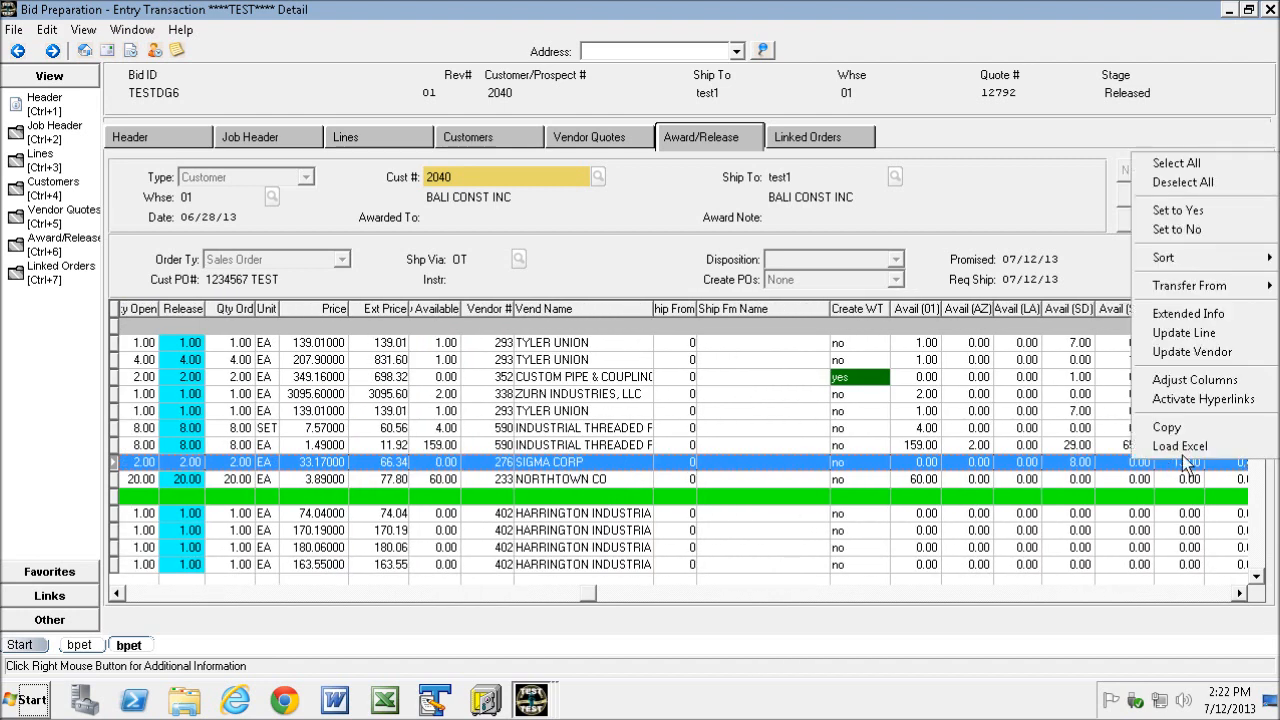
mouse_move(1203, 285)
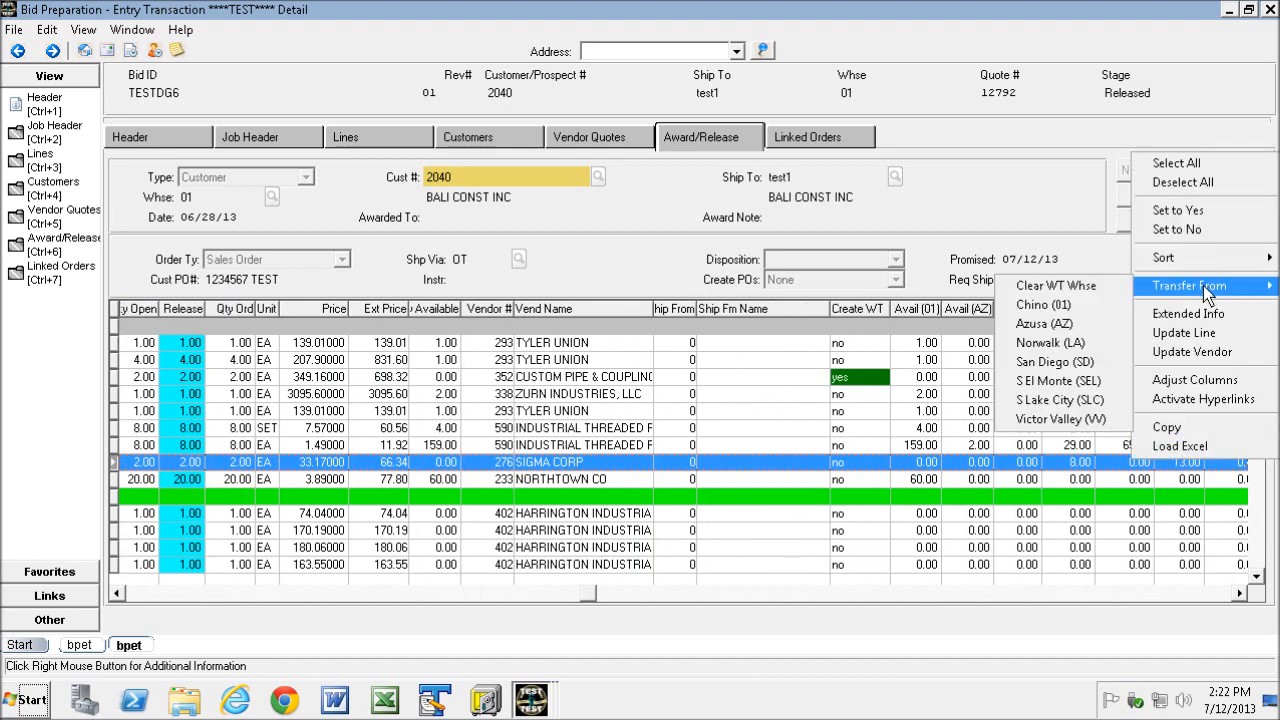
click(1085, 420)
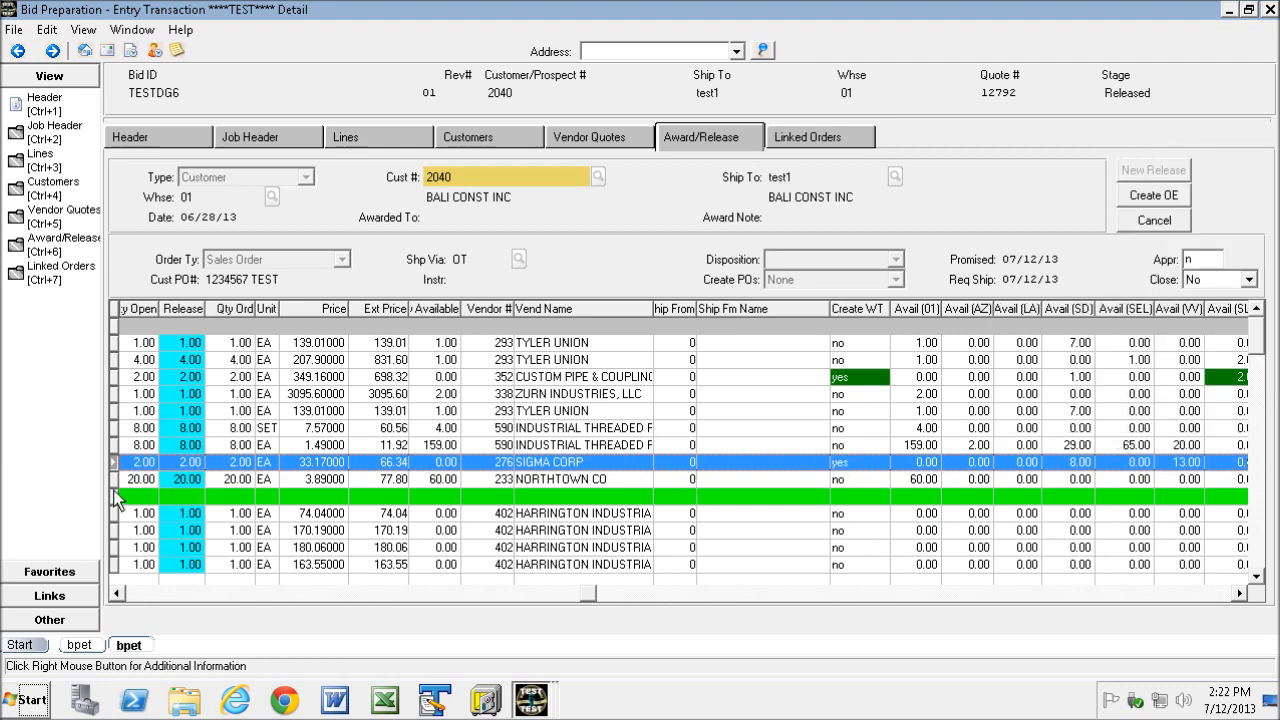
- Mark lines 2 through 10 for release and create the sales order for them
click(138, 596)
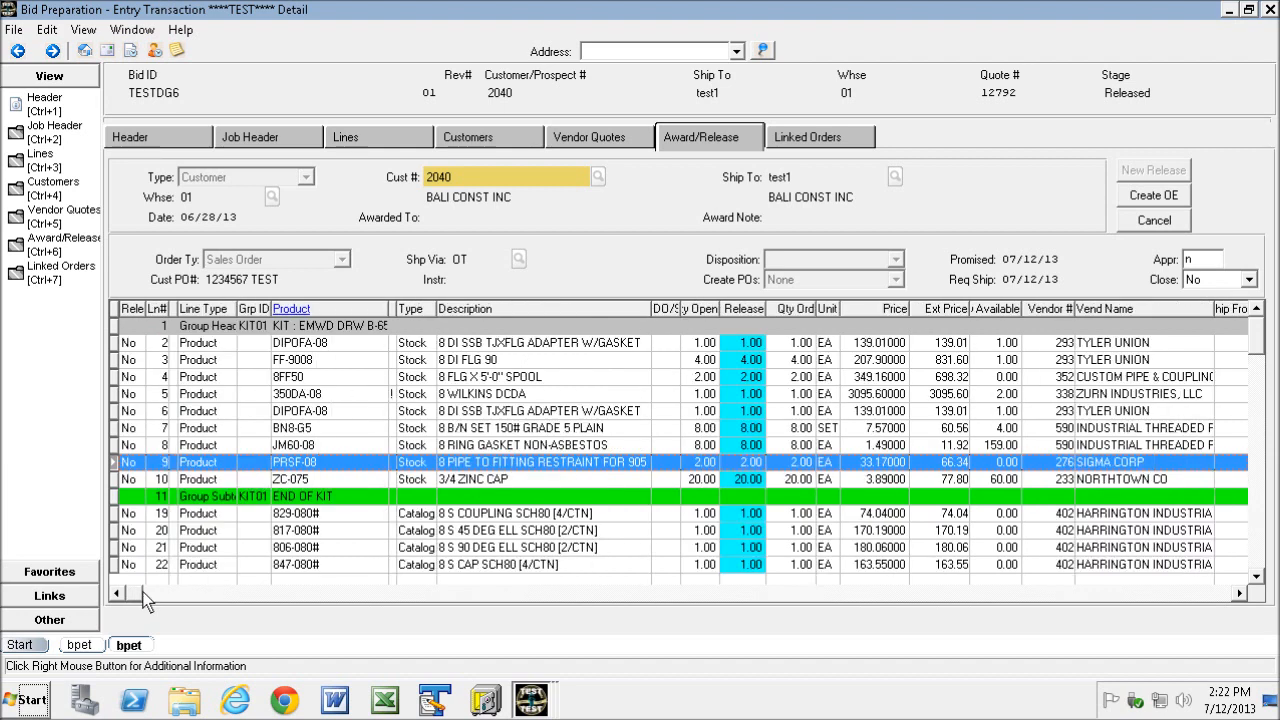
click(123, 344)
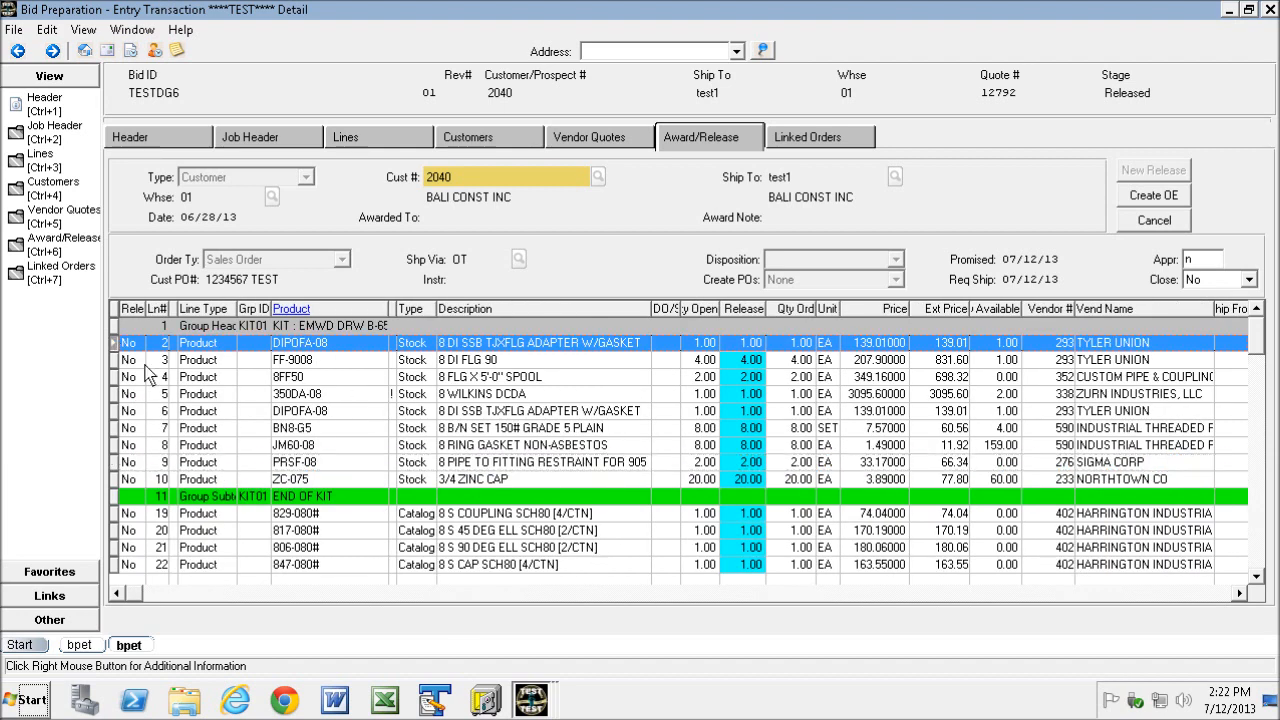
drag(117, 376, 118, 480)
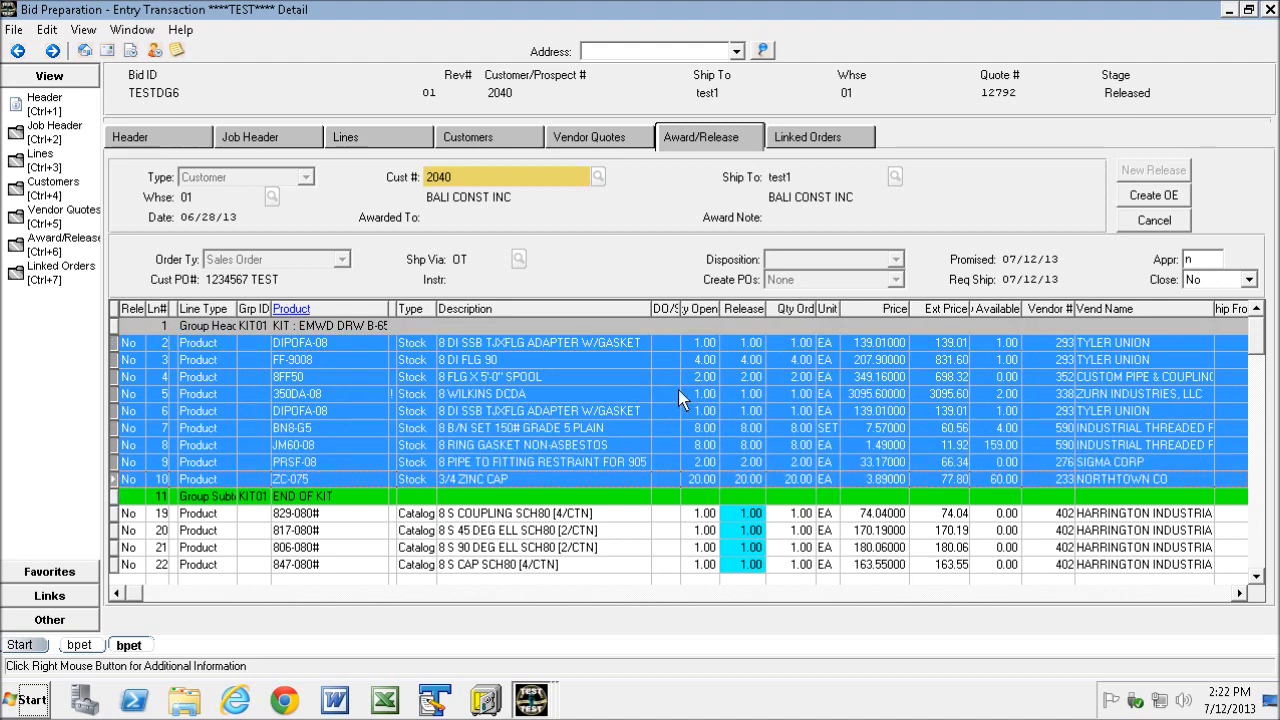
right_click(564, 354)
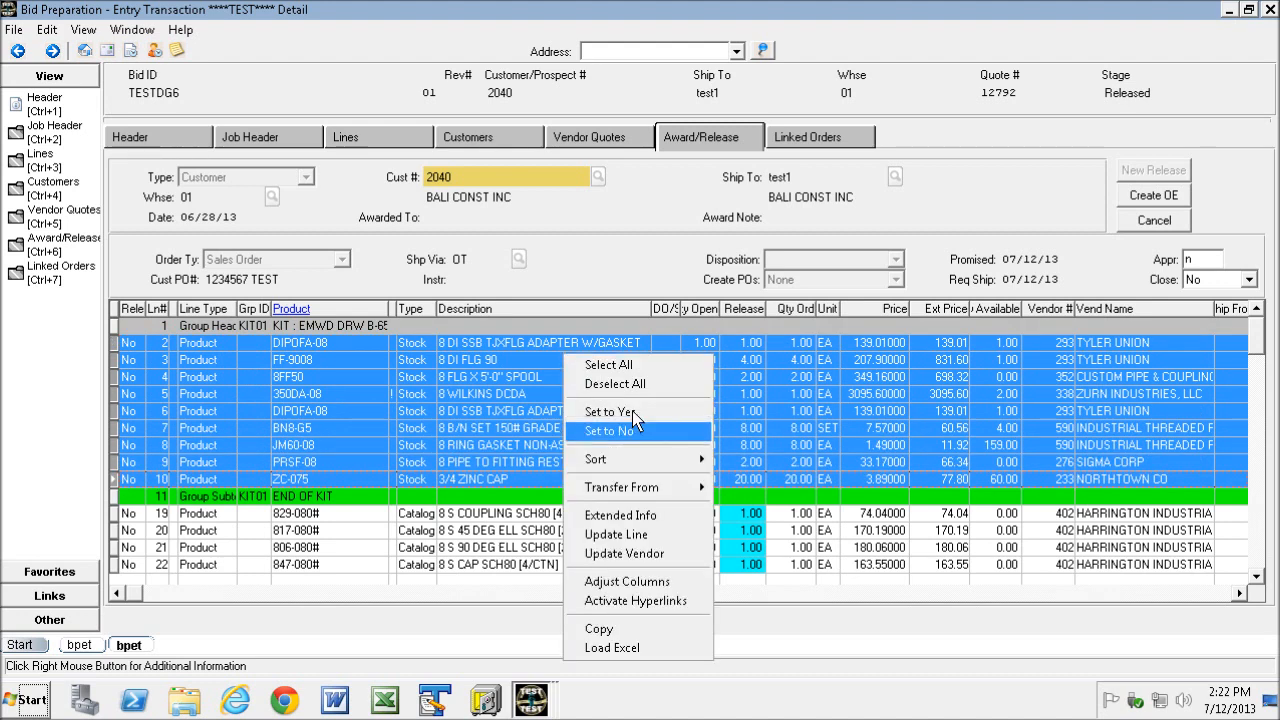
click(631, 411)
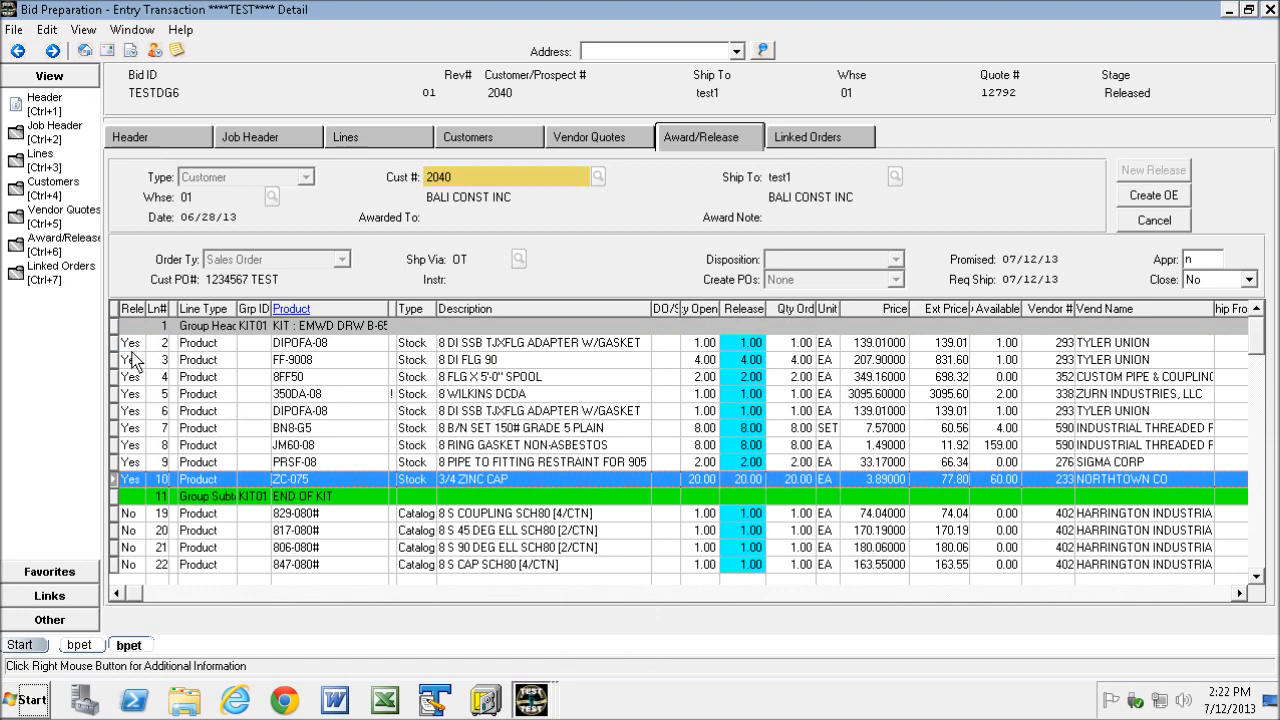
click(1150, 197)
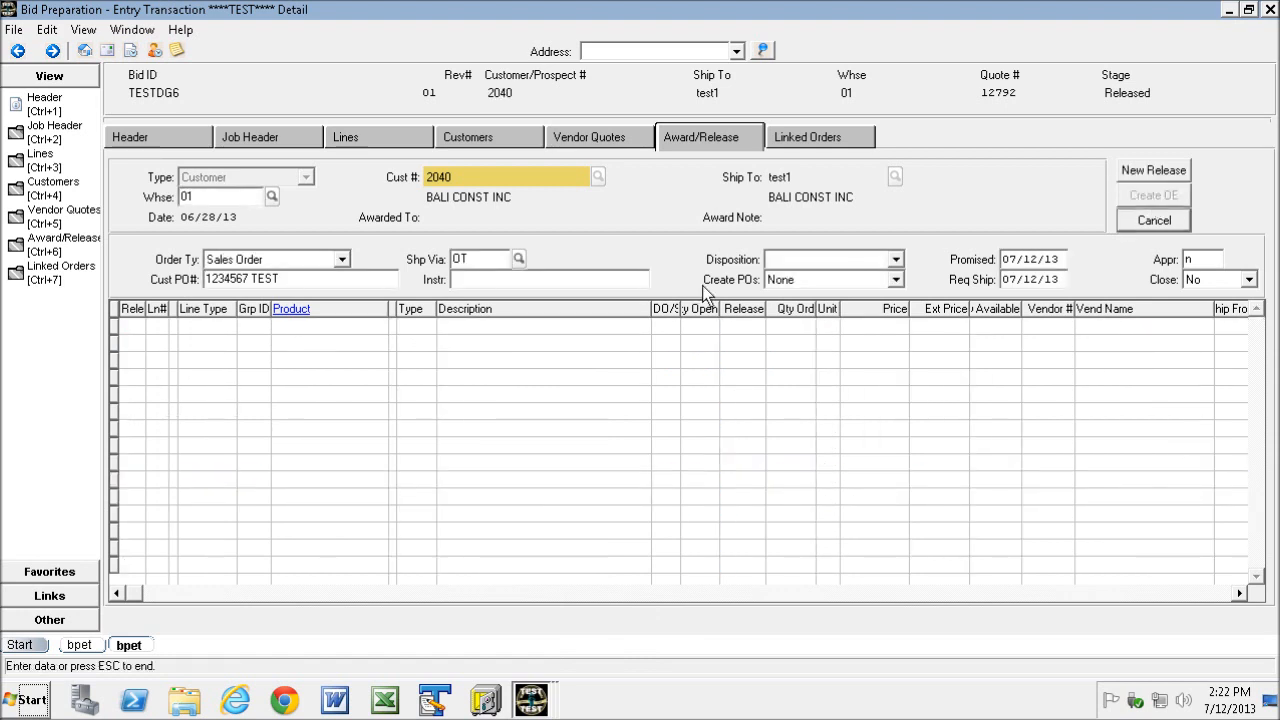
- Examine the released sales orders and their transfer ties under Linked Orders, closing the batch update report and opening transfer 59159
click(816, 136)
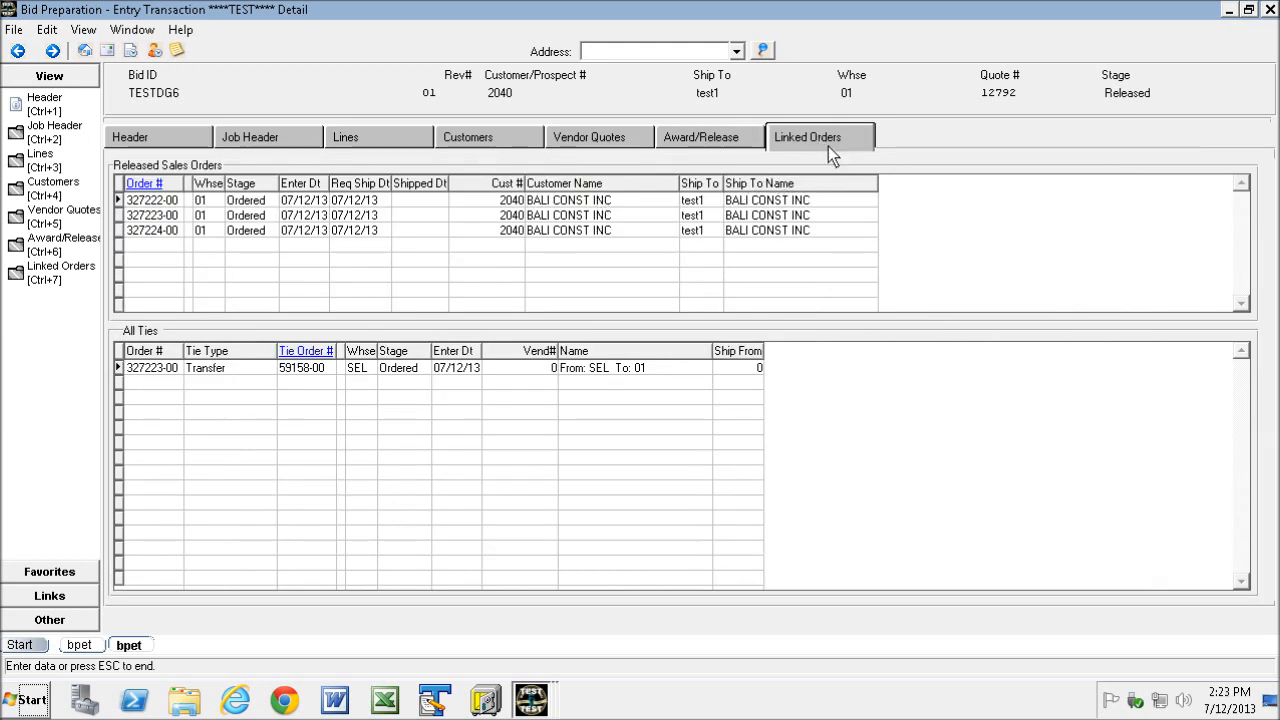
click(724, 140)
click(816, 137)
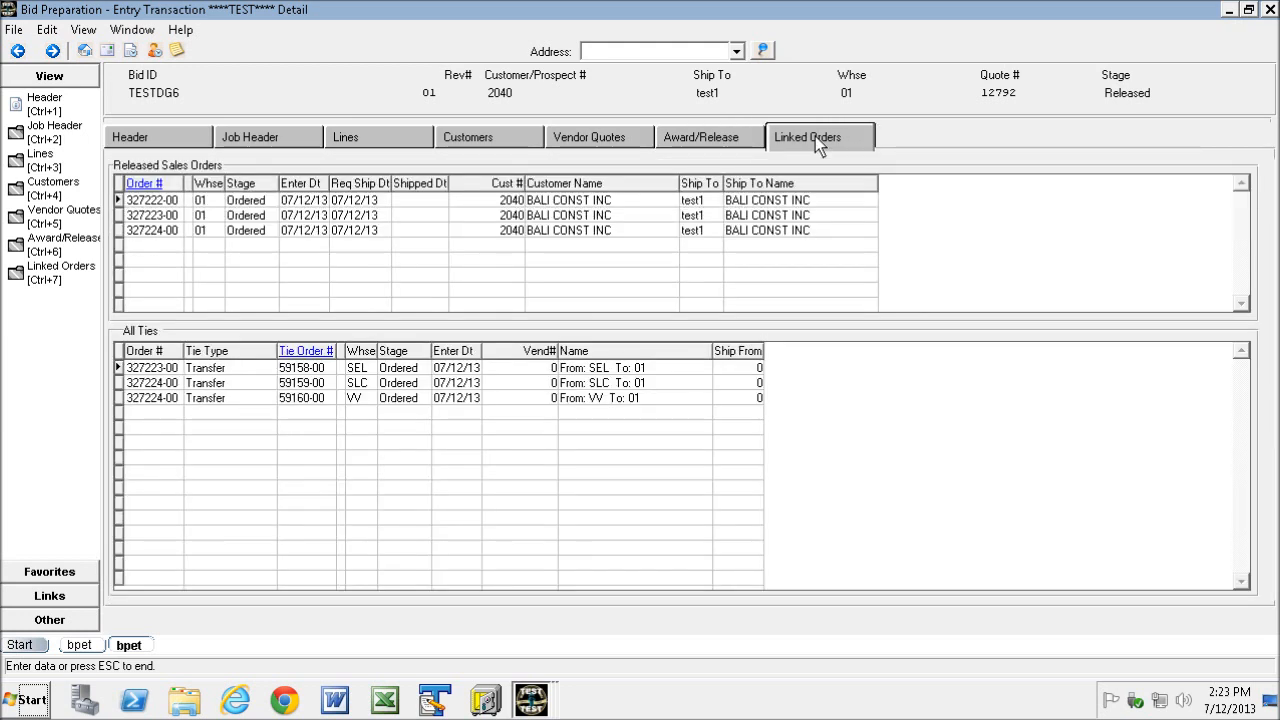
click(145, 231)
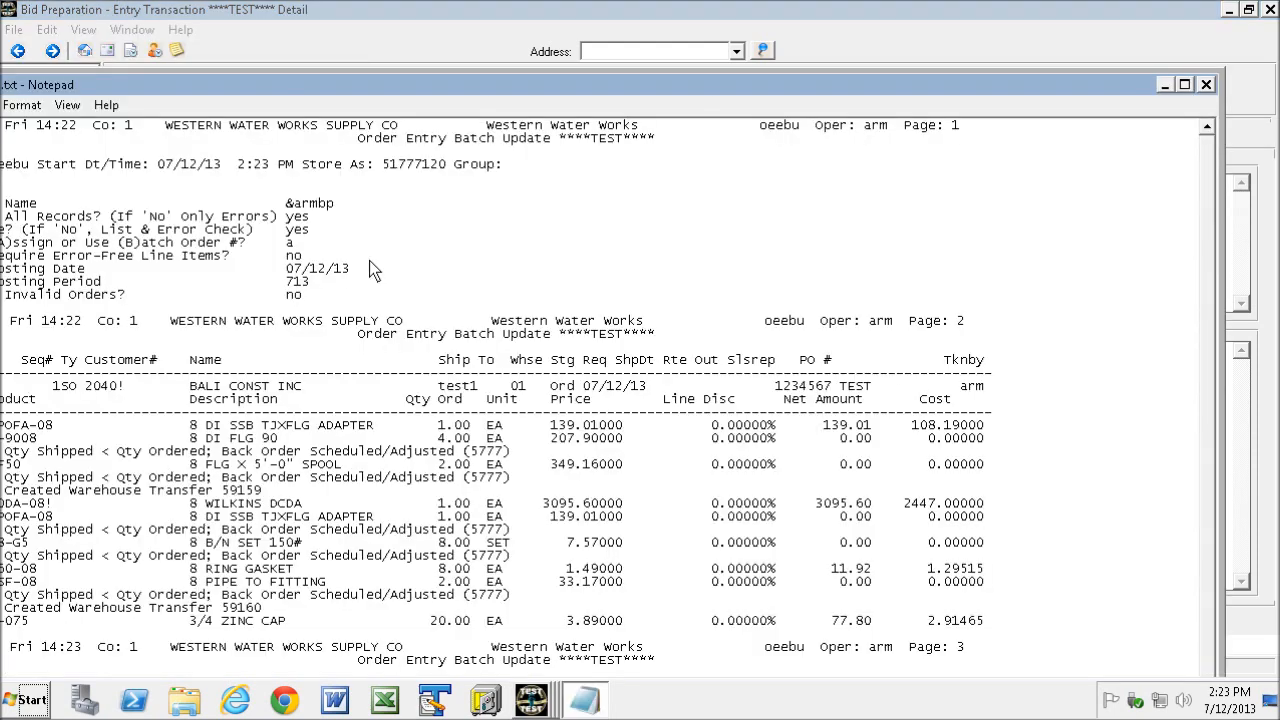
click(1206, 84)
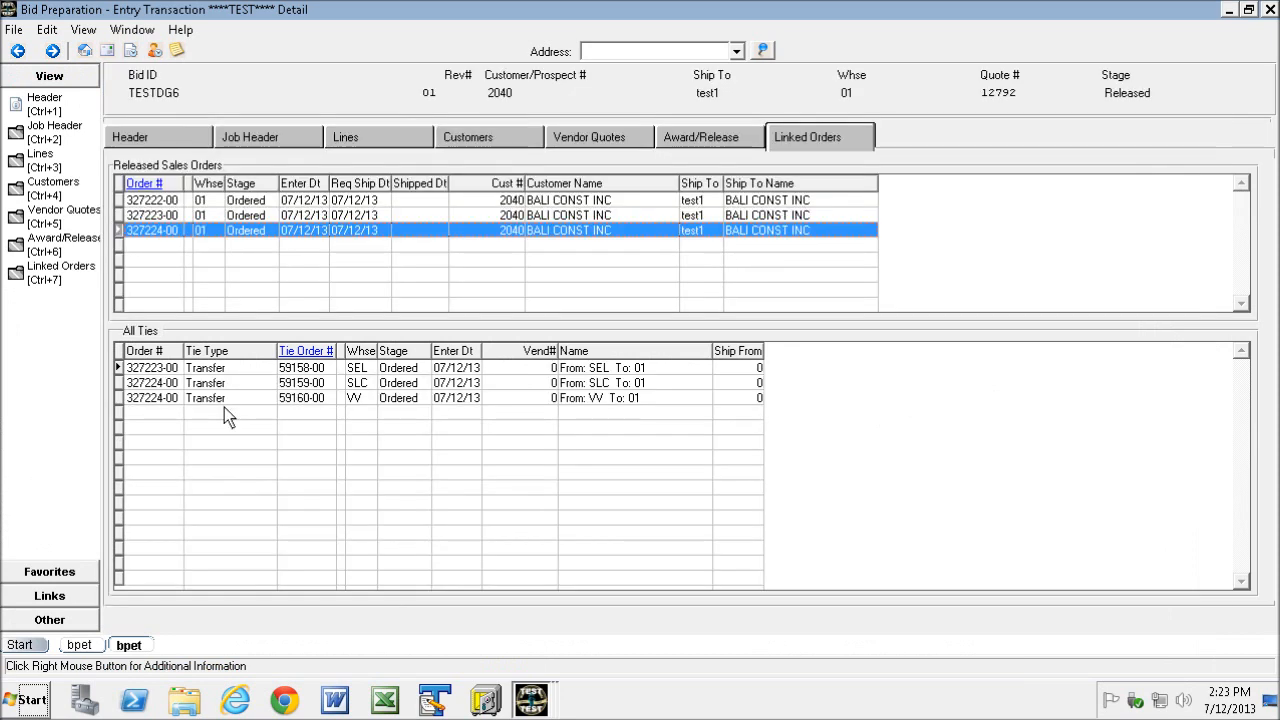
click(124, 398)
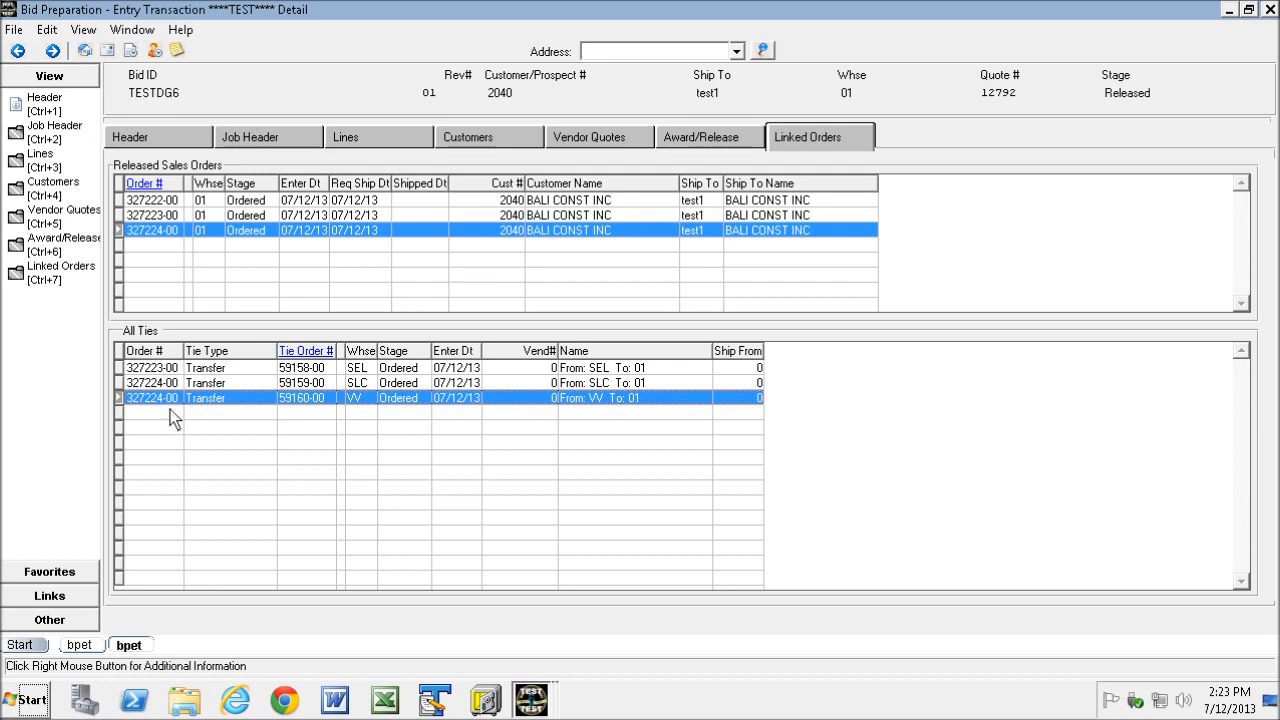
double_click(302, 384)
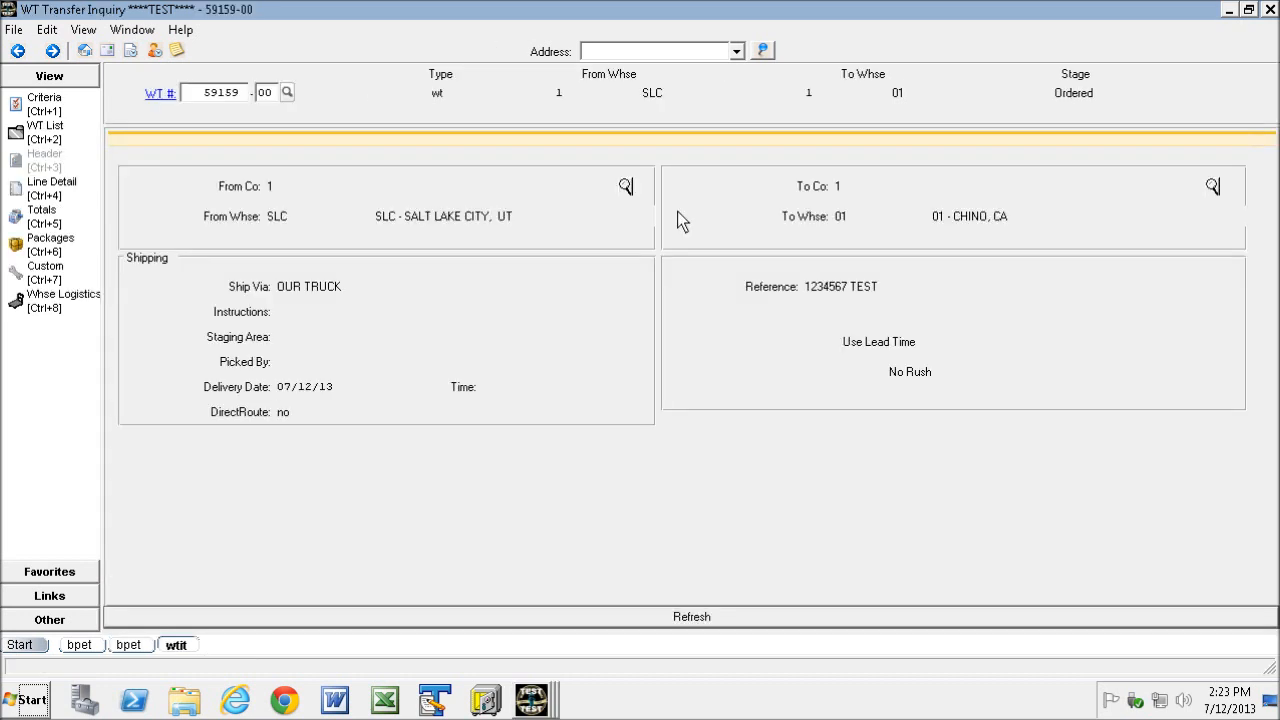
- Start a new release on the Award/Release screen with Create POs set to Spec/NS Only
click(42, 186)
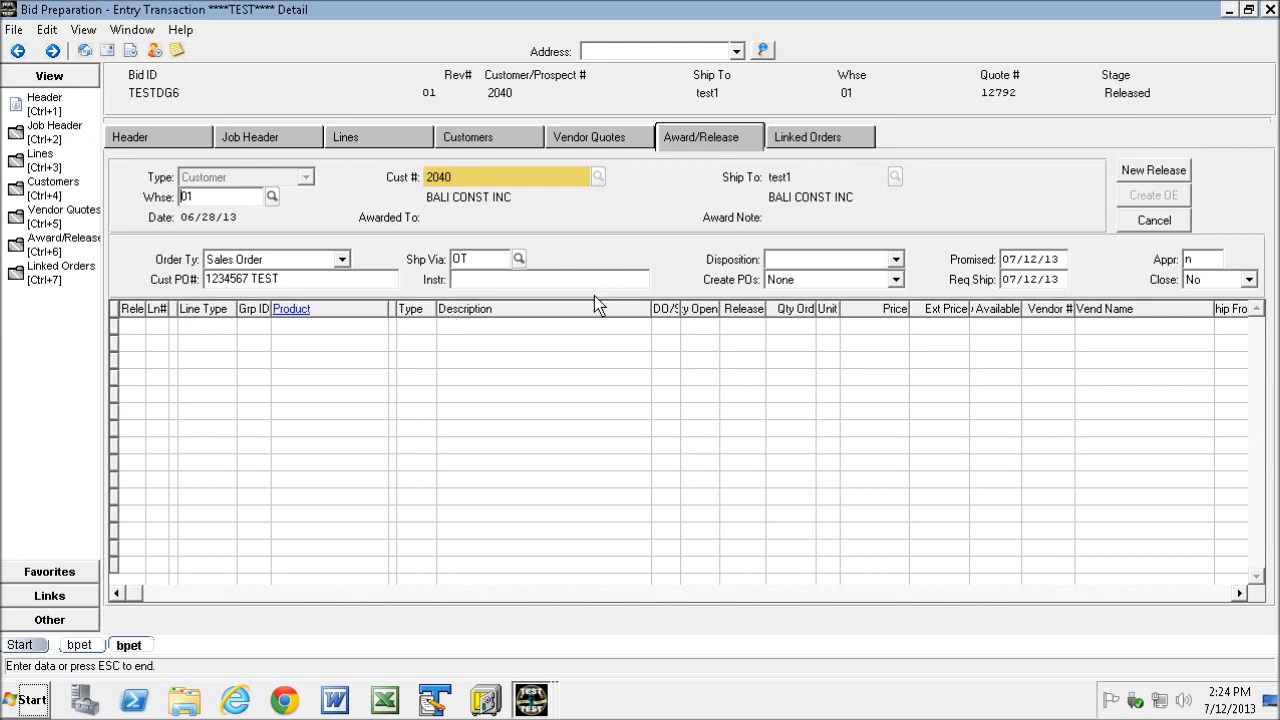
click(898, 279)
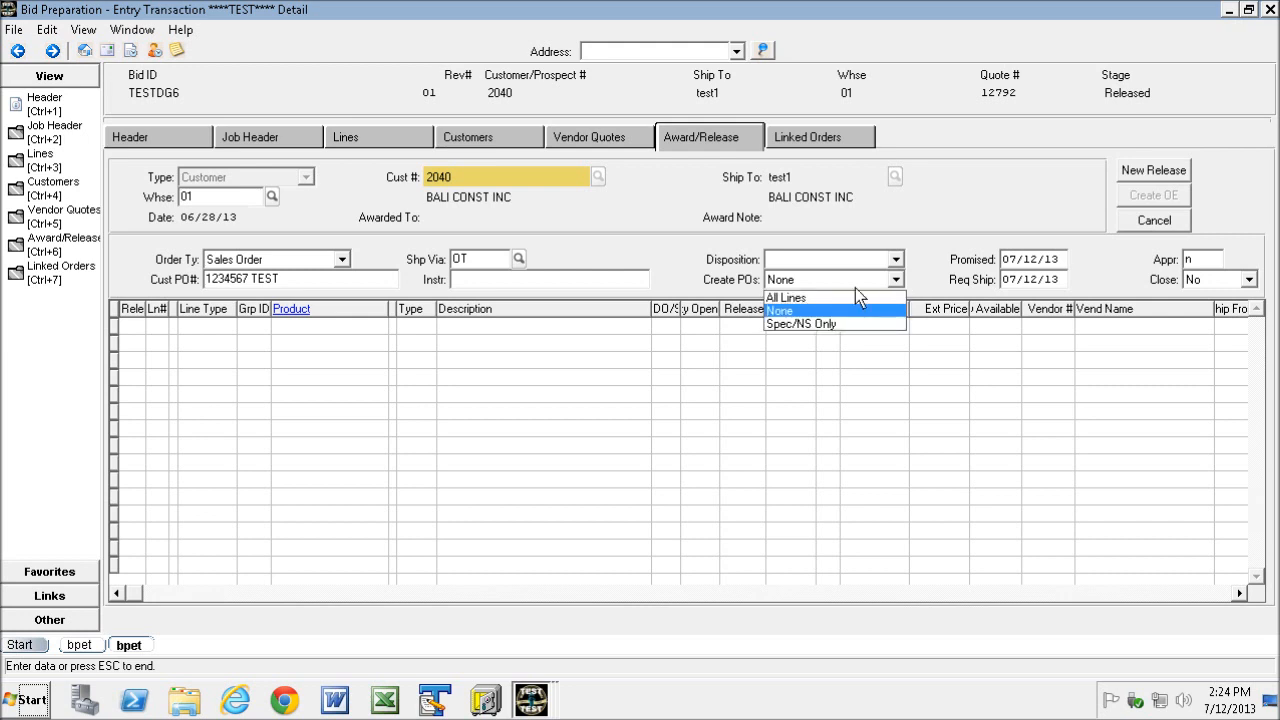
click(809, 325)
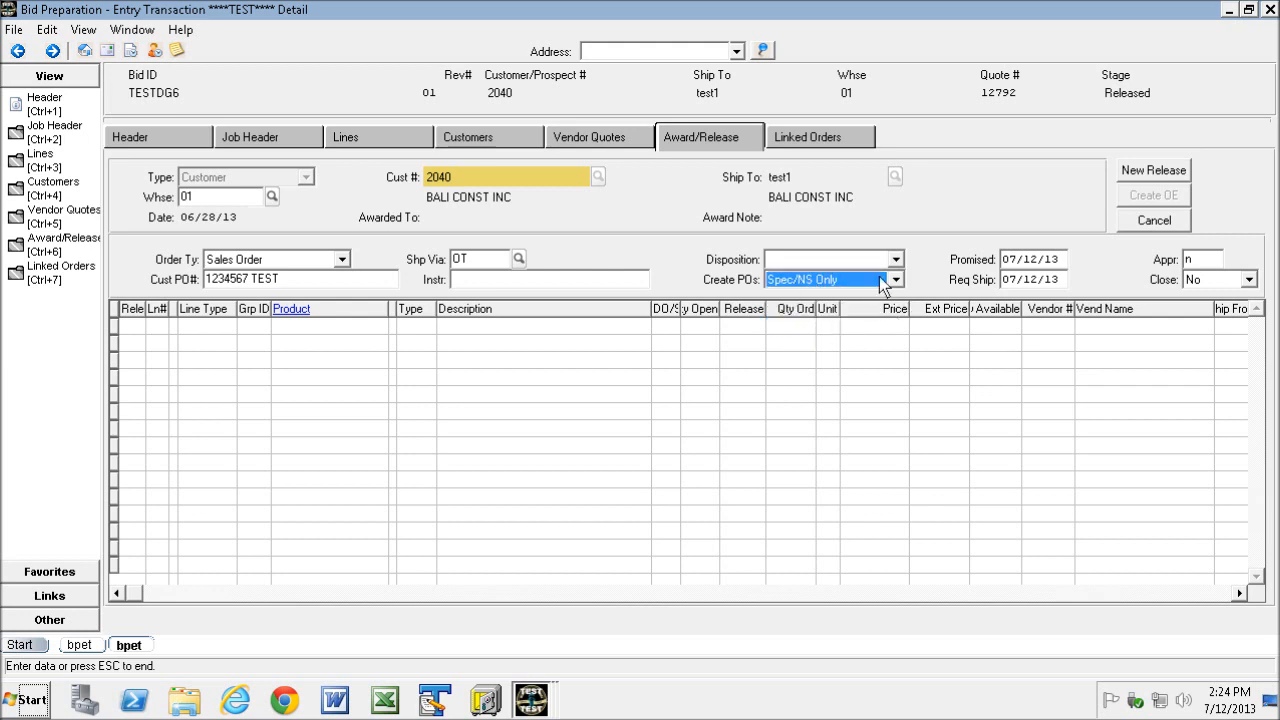
click(1141, 170)
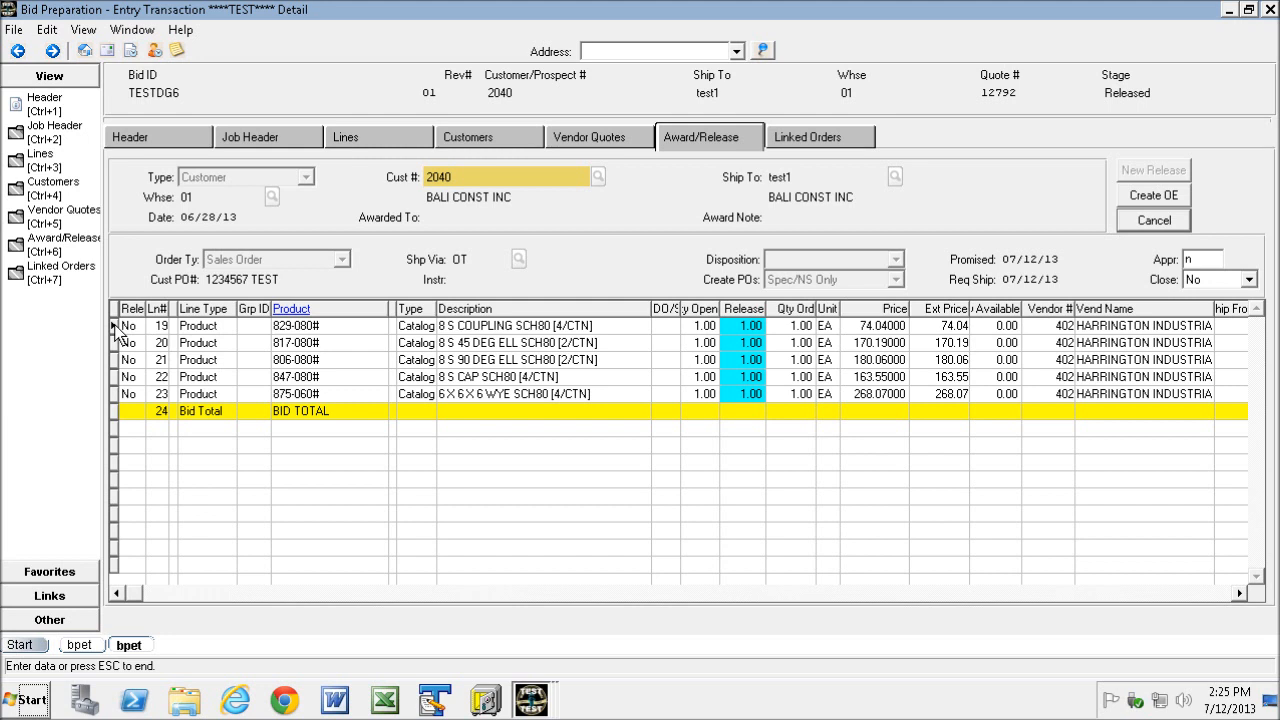
- Assign vendor ship-from location 1 (Harrington - Chino) to lines 19 through 21
drag(117, 330, 123, 362)
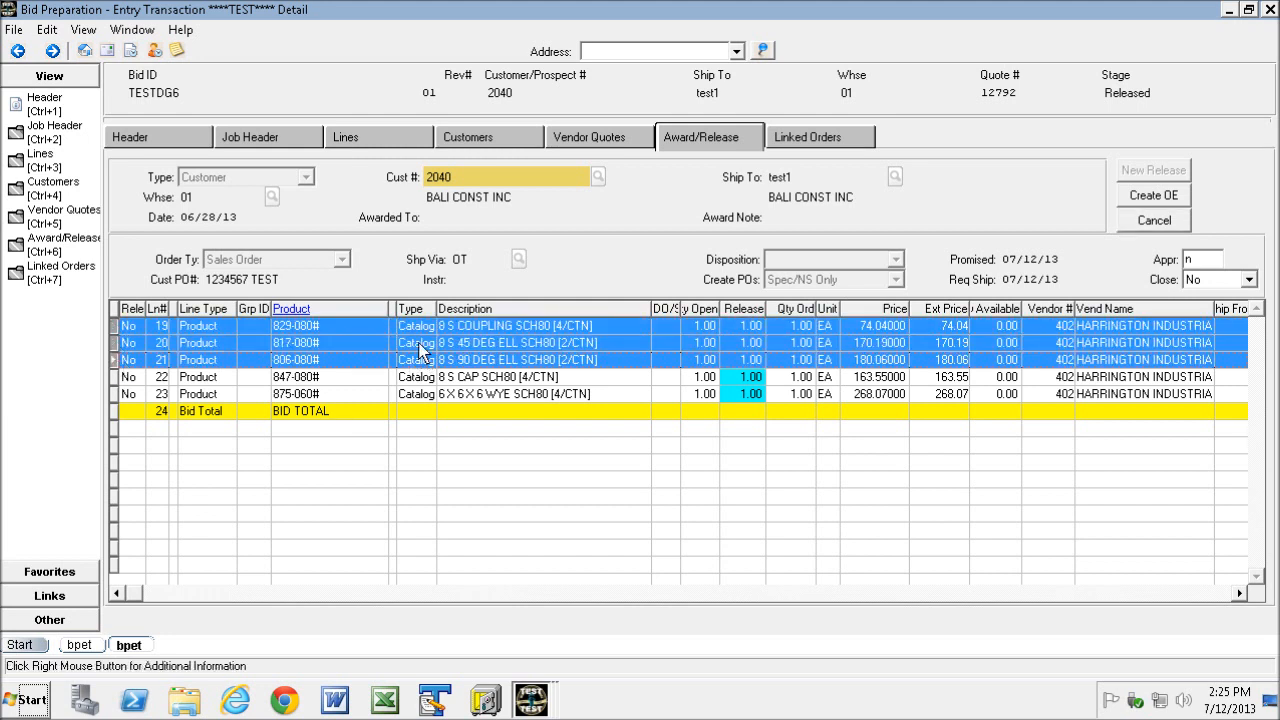
click(1239, 593)
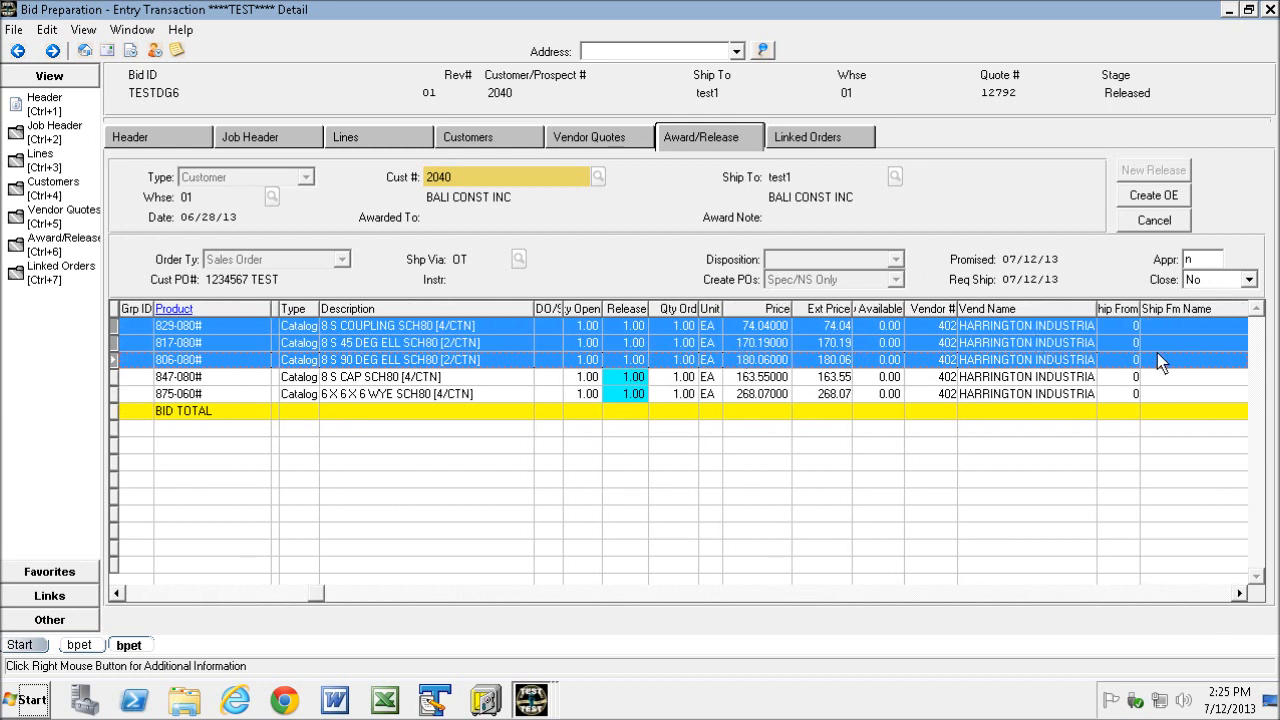
right_click(552, 336)
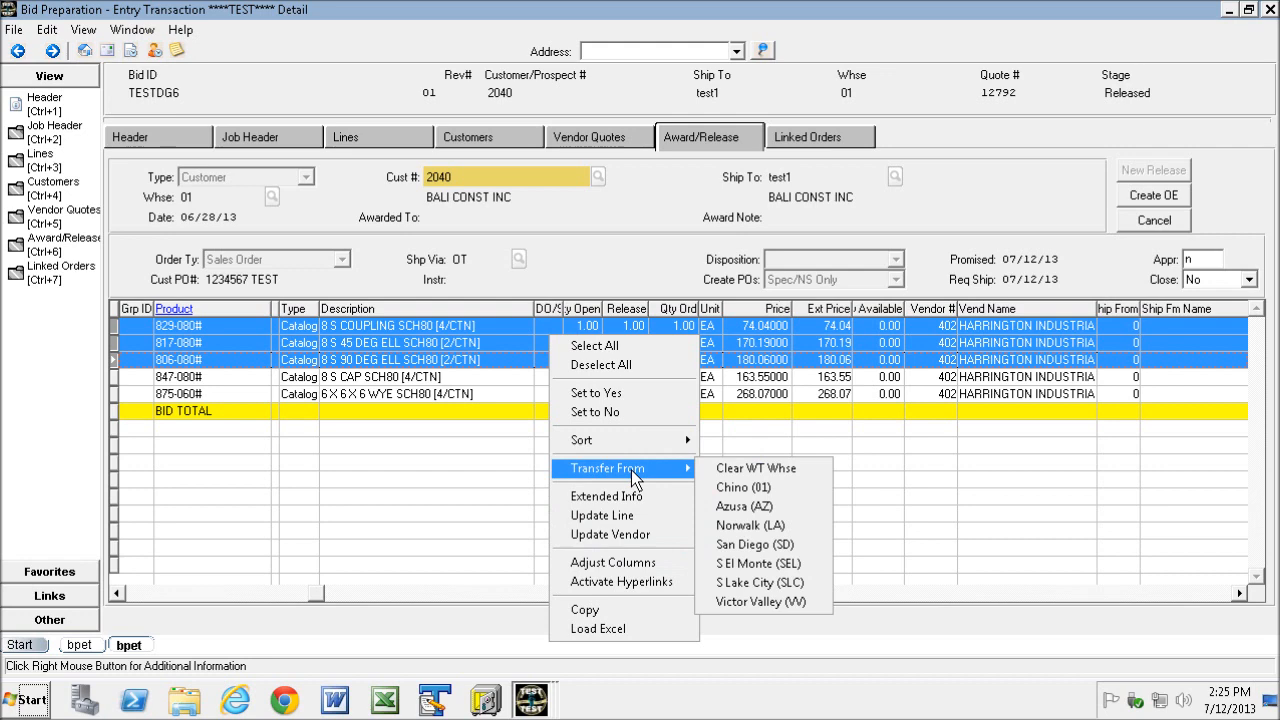
click(627, 534)
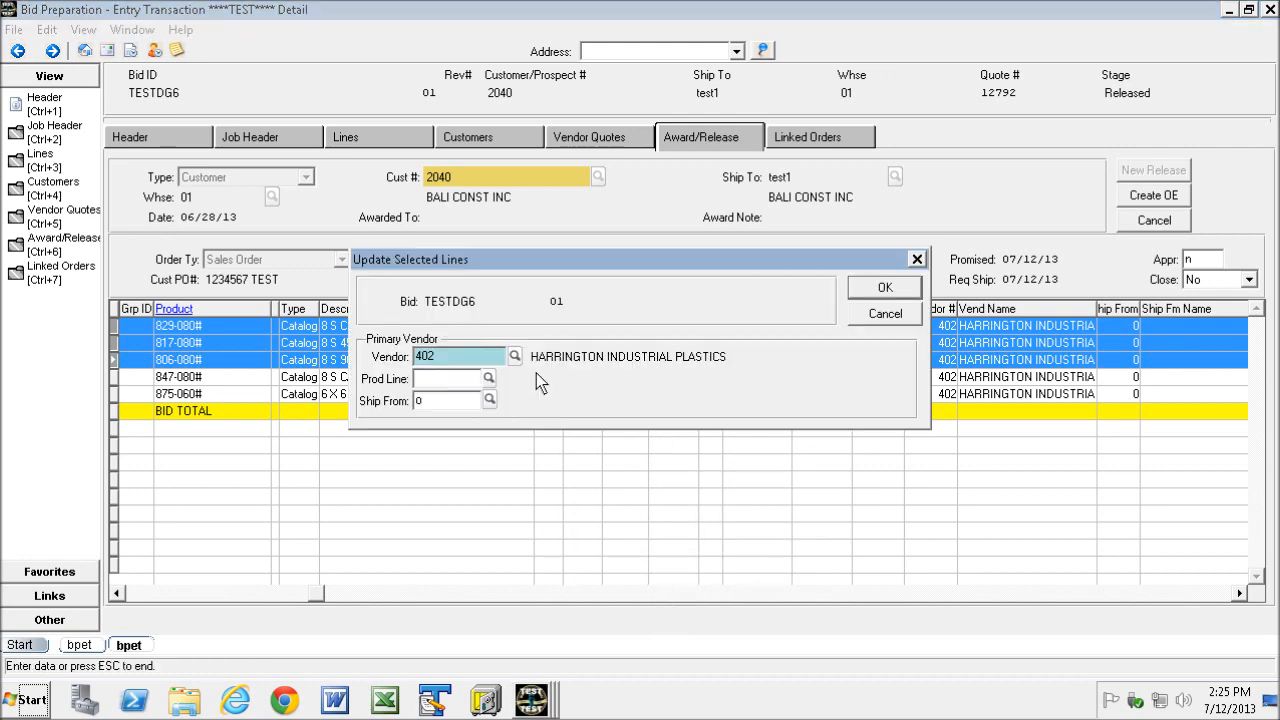
click(489, 399)
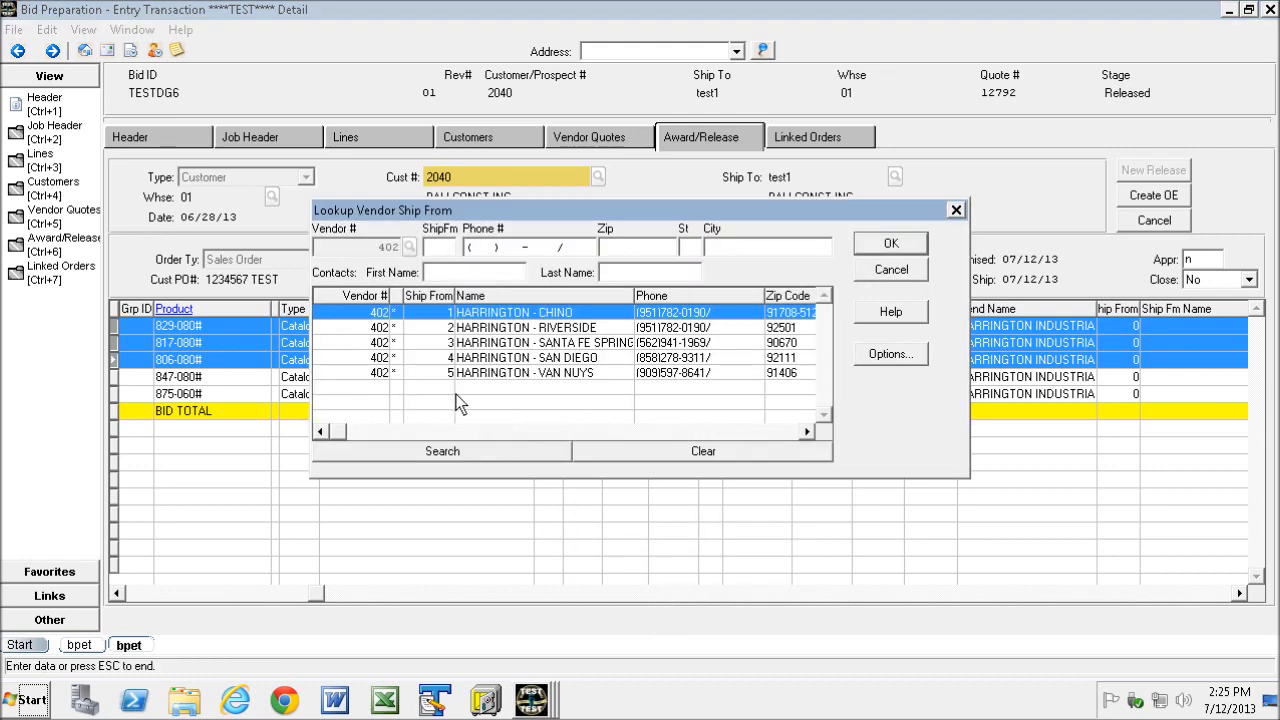
double_click(371, 316)
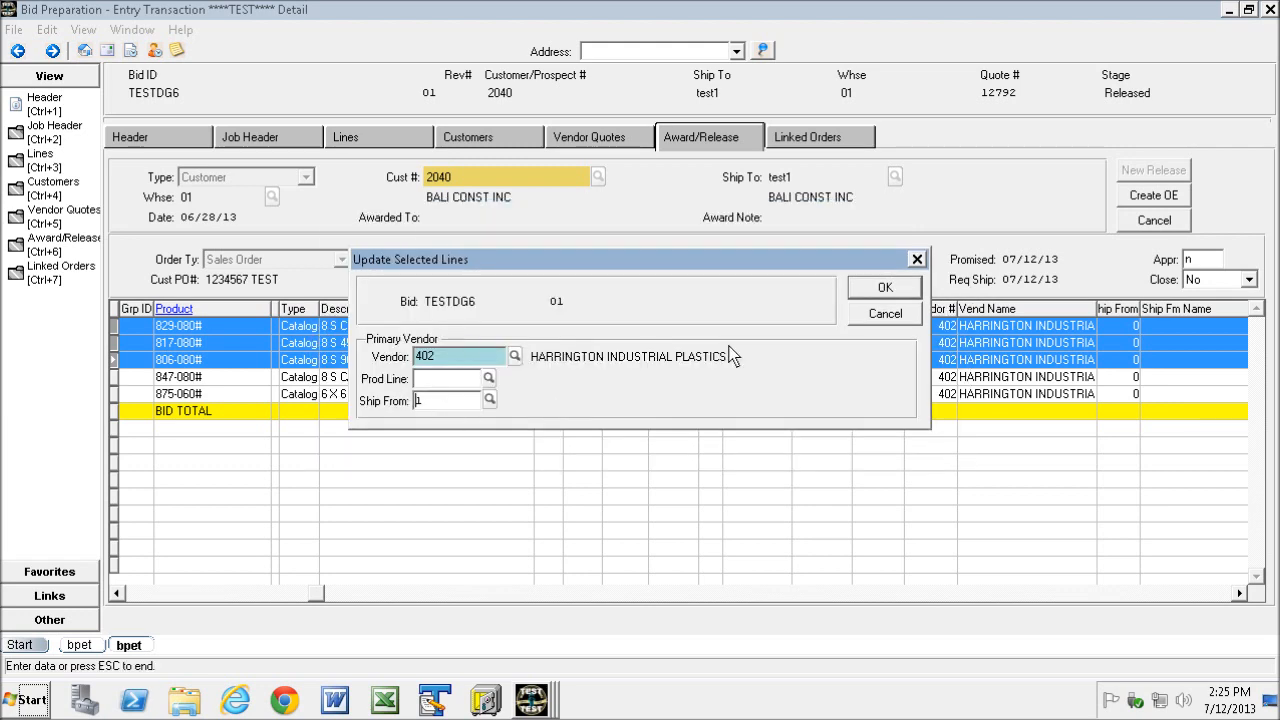
click(880, 287)
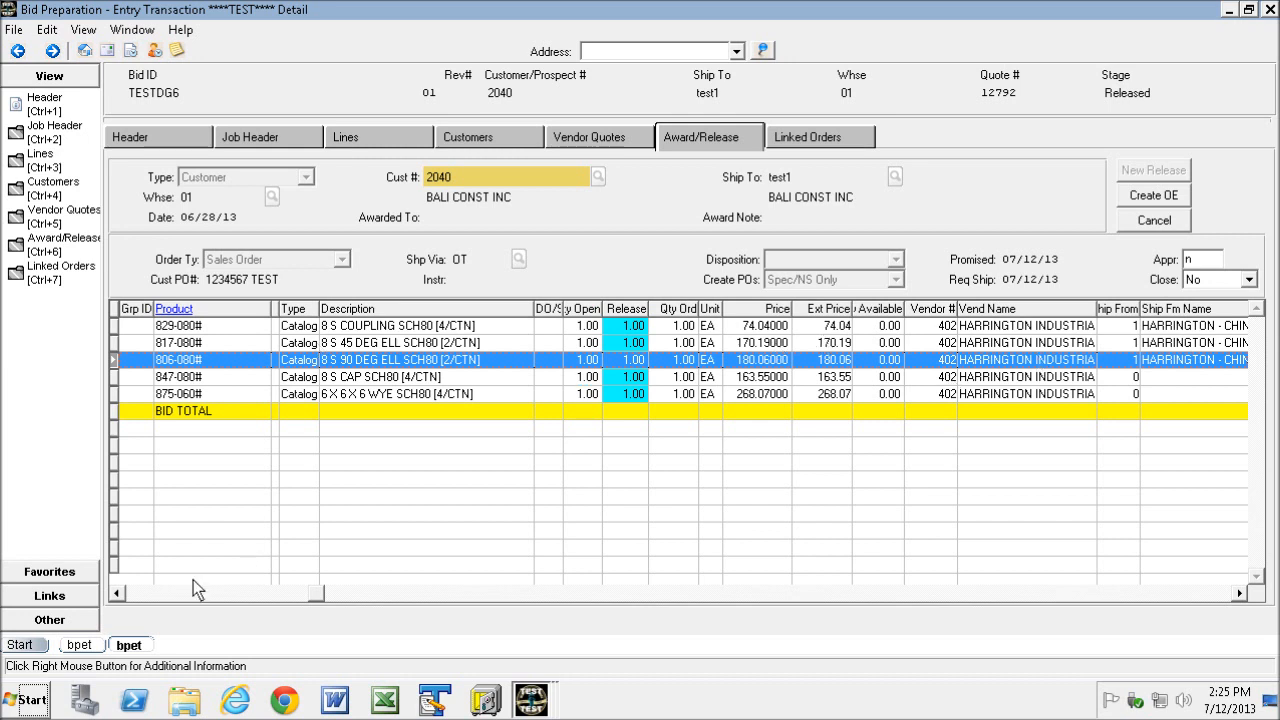
- Mark lines 19 through 21 for release and create the sales order for them
click(146, 591)
drag(118, 324, 123, 362)
right_click(184, 346)
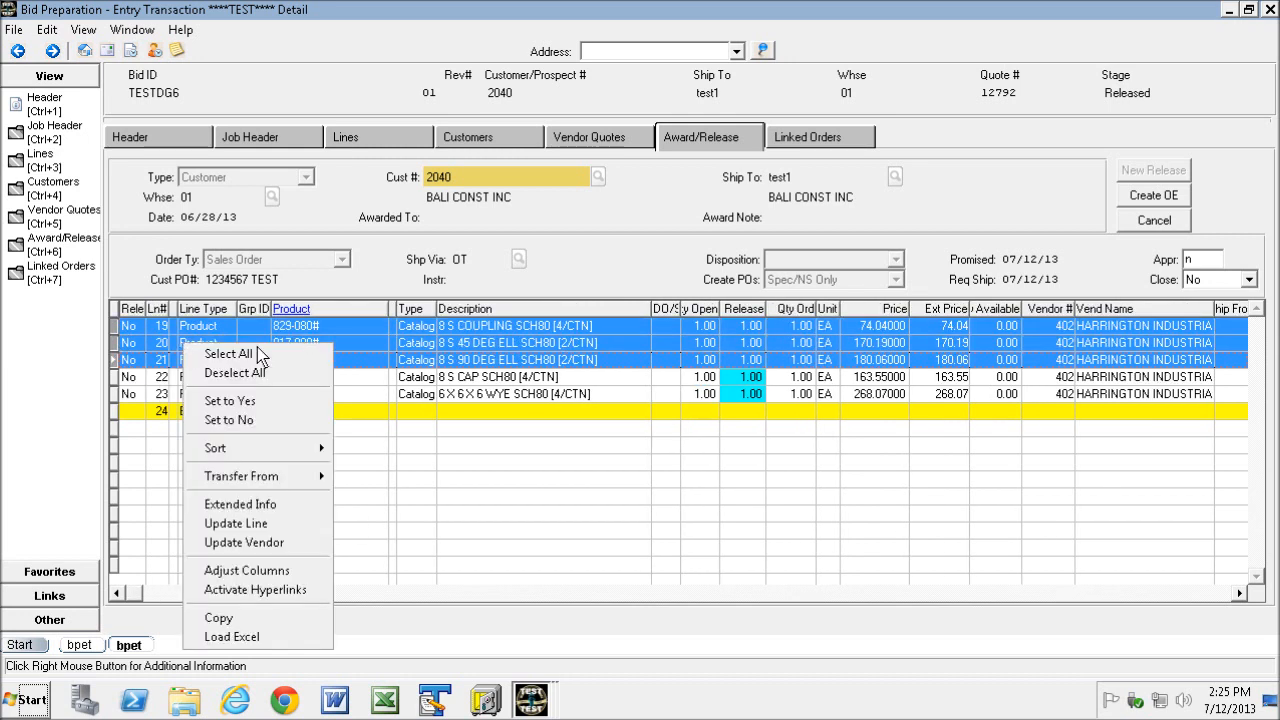
click(247, 401)
click(1150, 200)
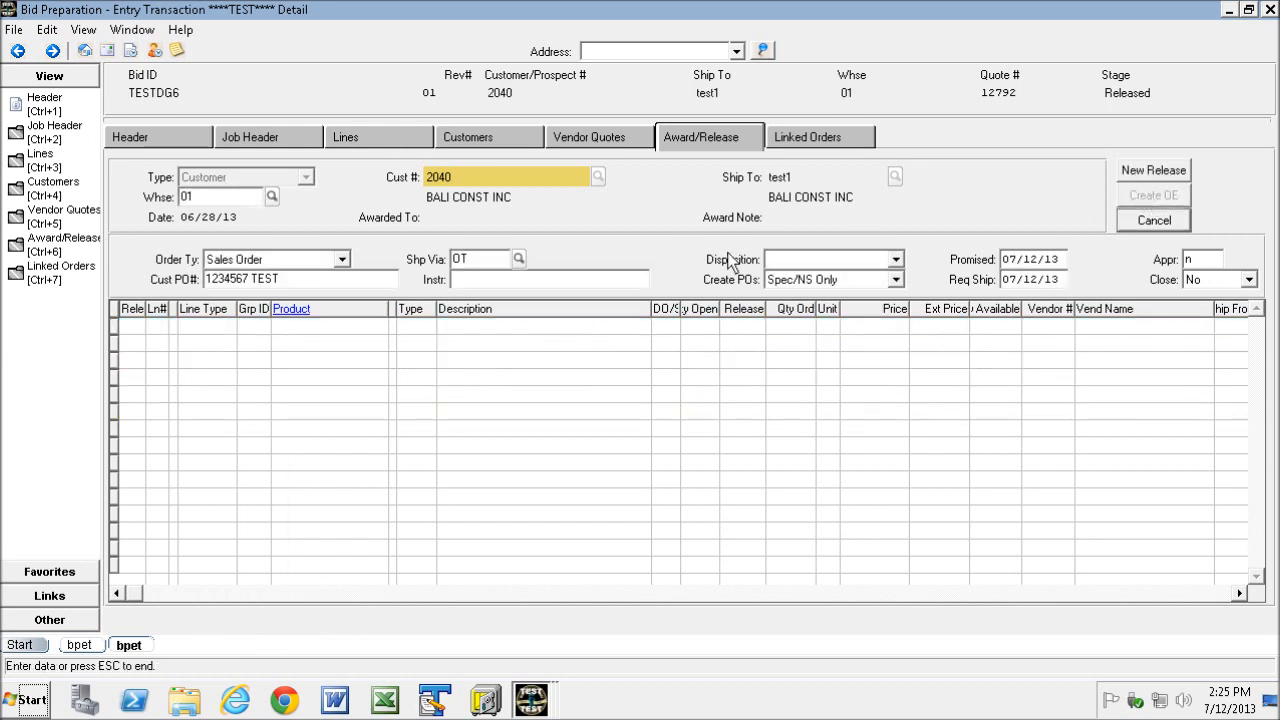
- Examine the linked sales orders and their ties, closing the batch update report and selecting the newest order's purchase order tie
click(818, 135)
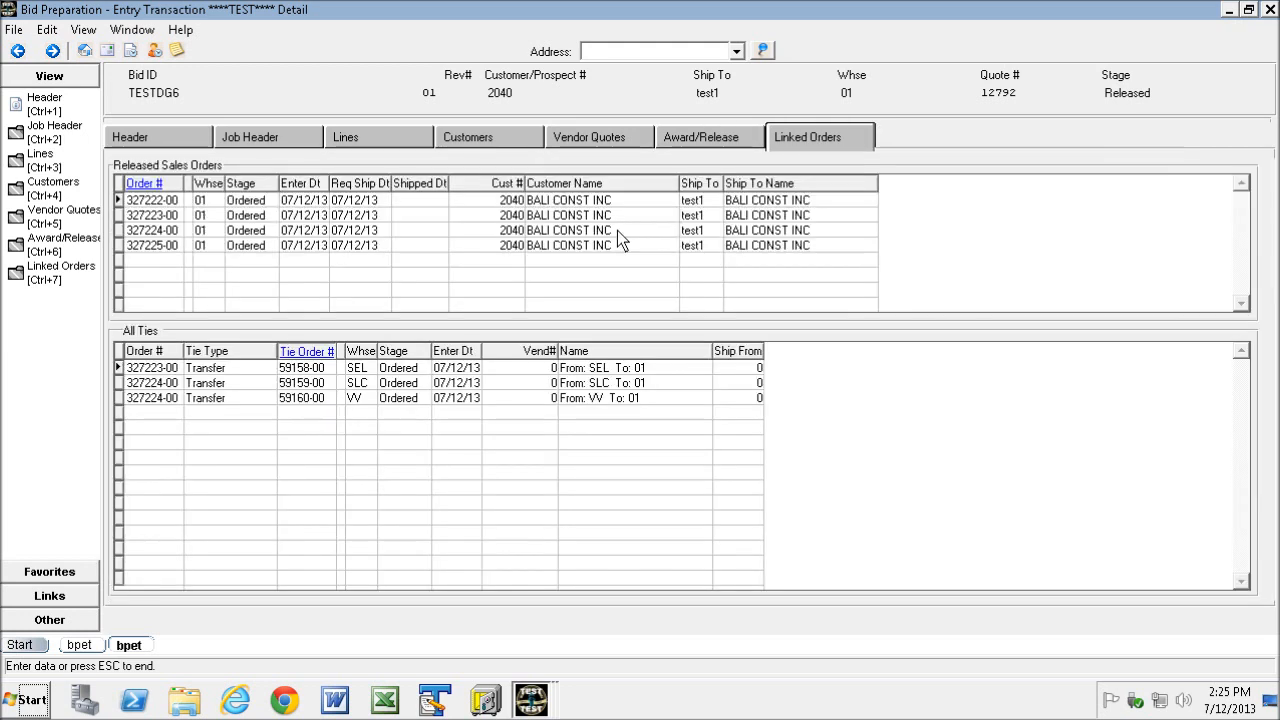
click(708, 140)
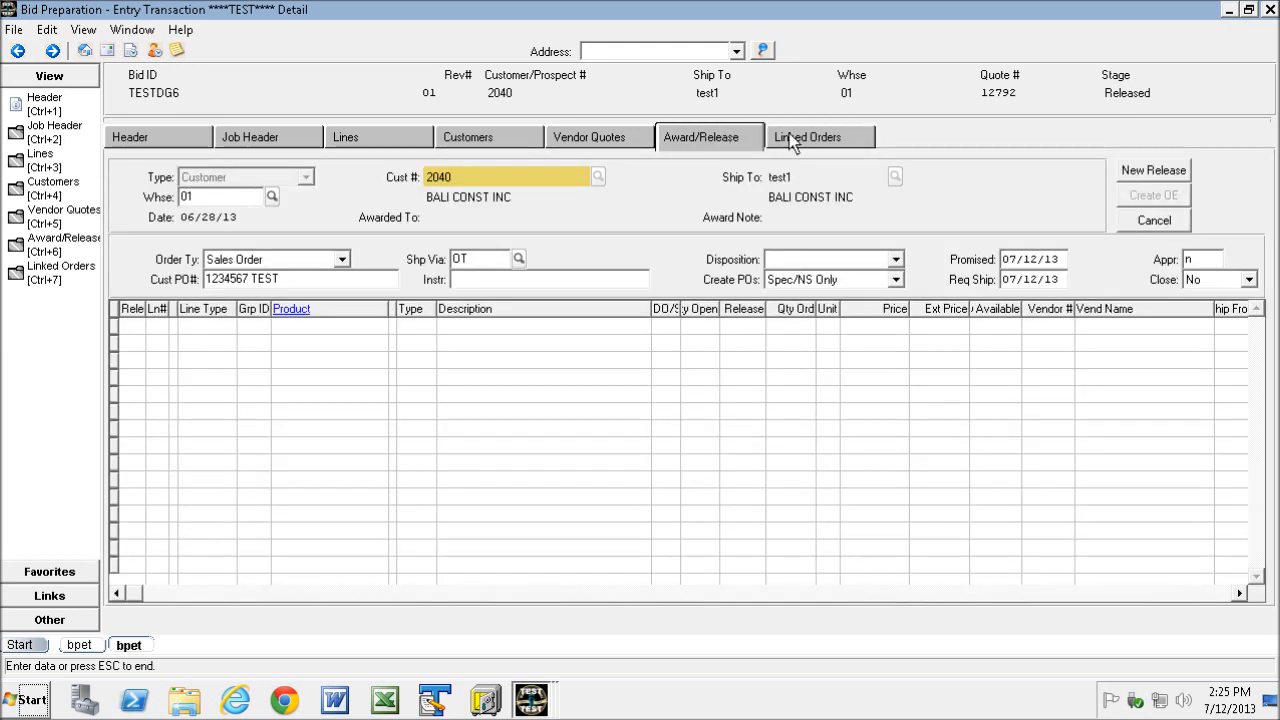
click(807, 136)
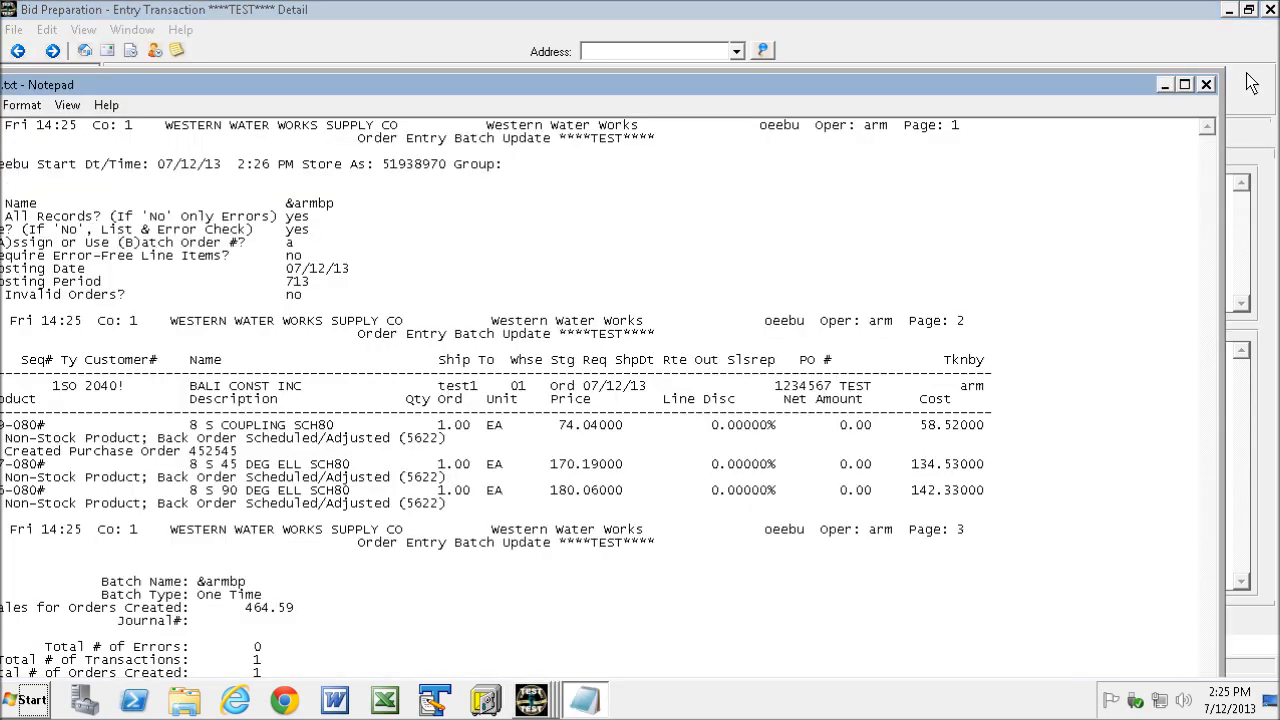
click(1208, 85)
click(187, 245)
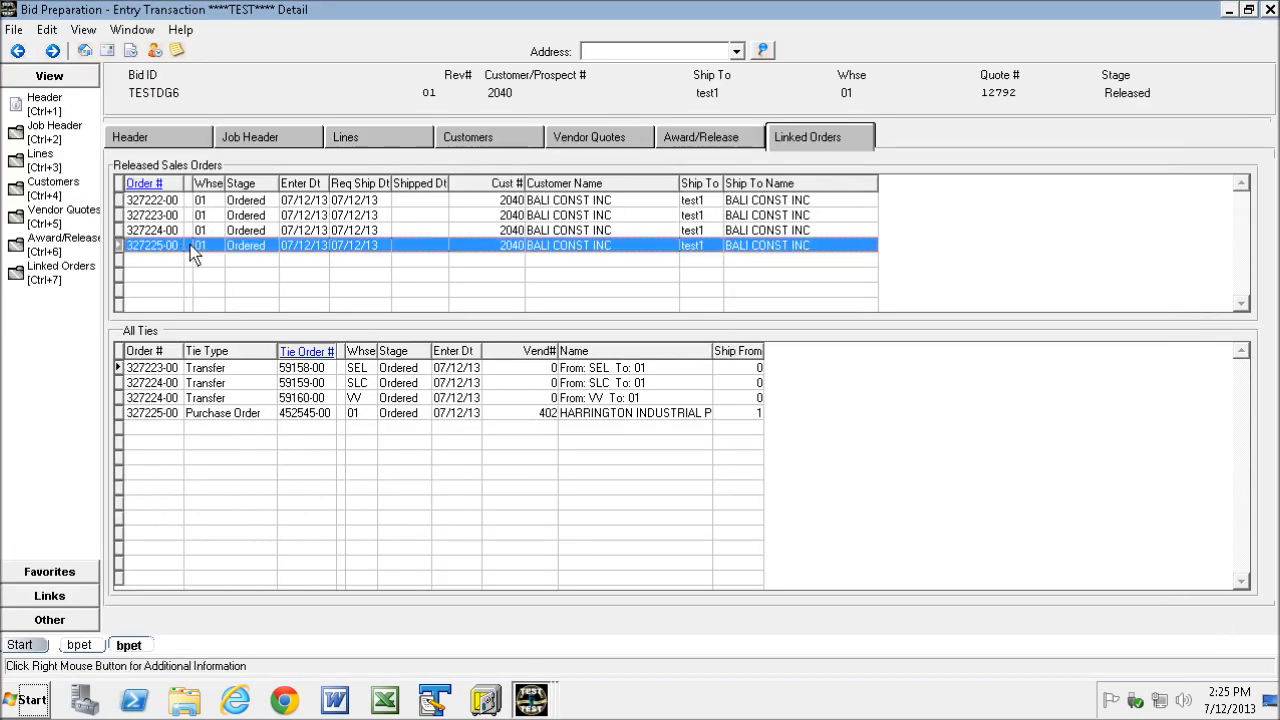
click(164, 414)
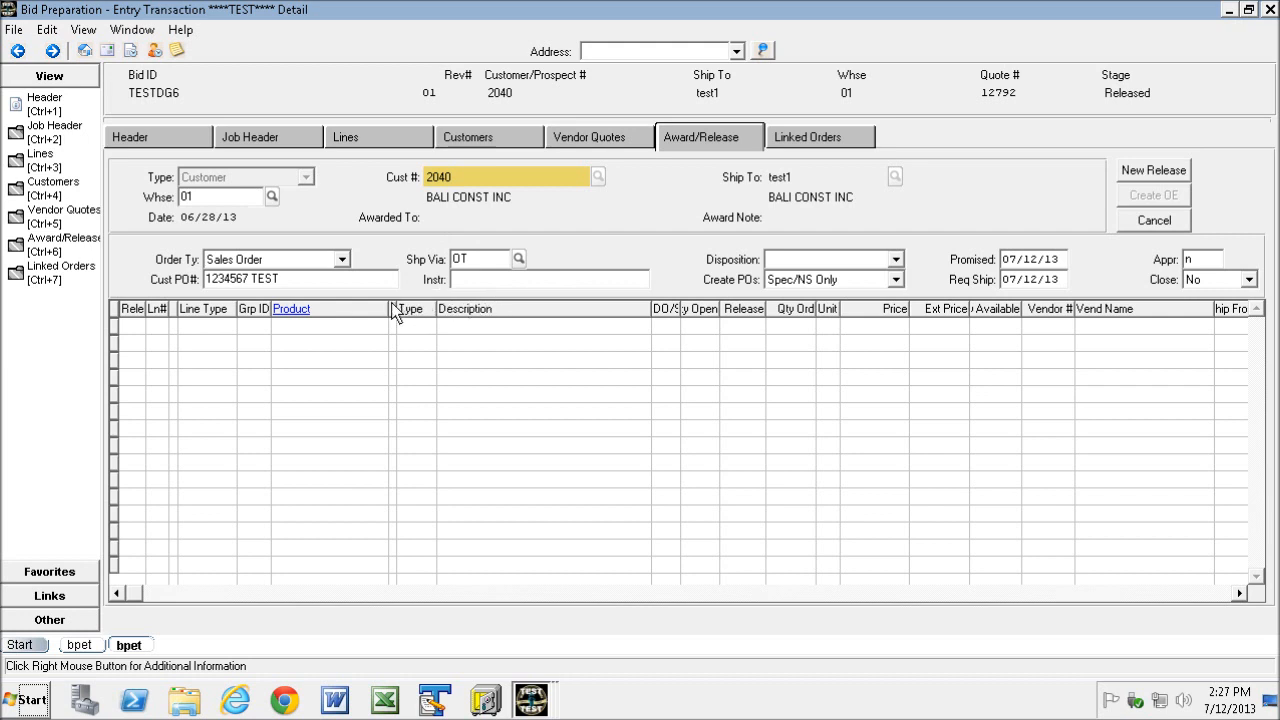
- Start a new release with order type Direct and flag lines 22 and 23 as direct orders (d)
click(342, 260)
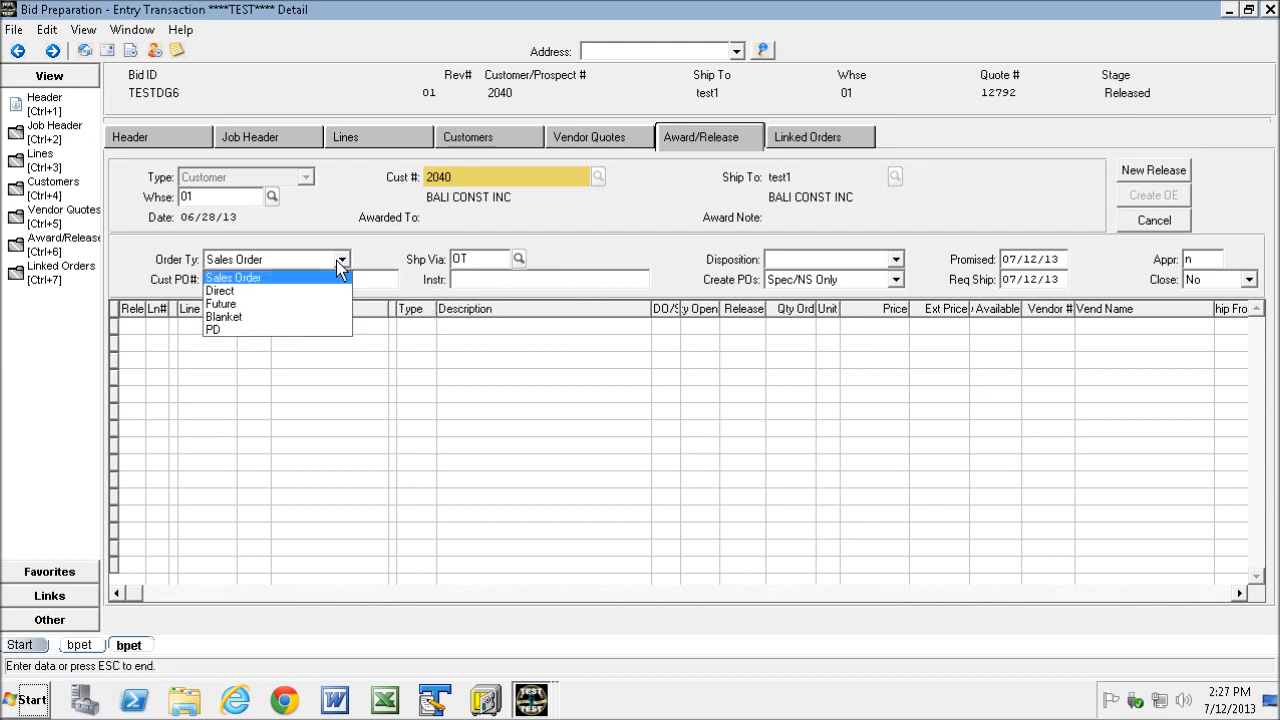
click(287, 292)
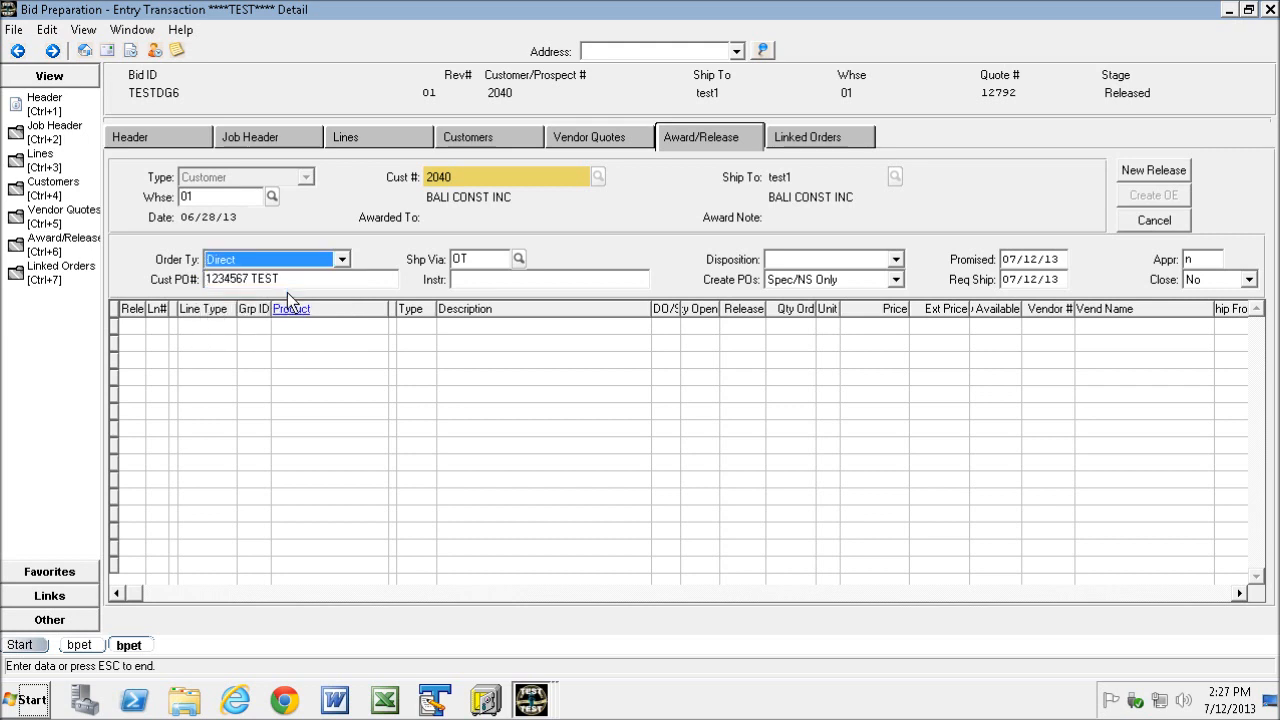
click(1153, 170)
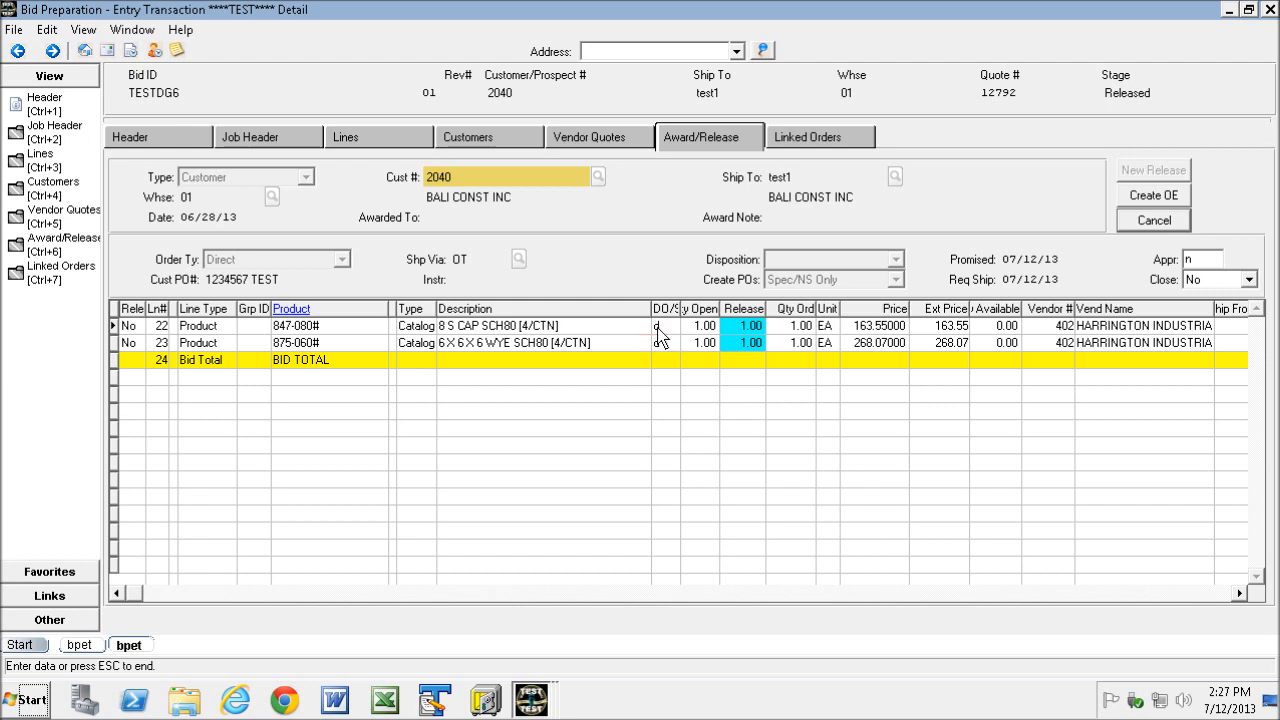
click(657, 328)
click(636, 343)
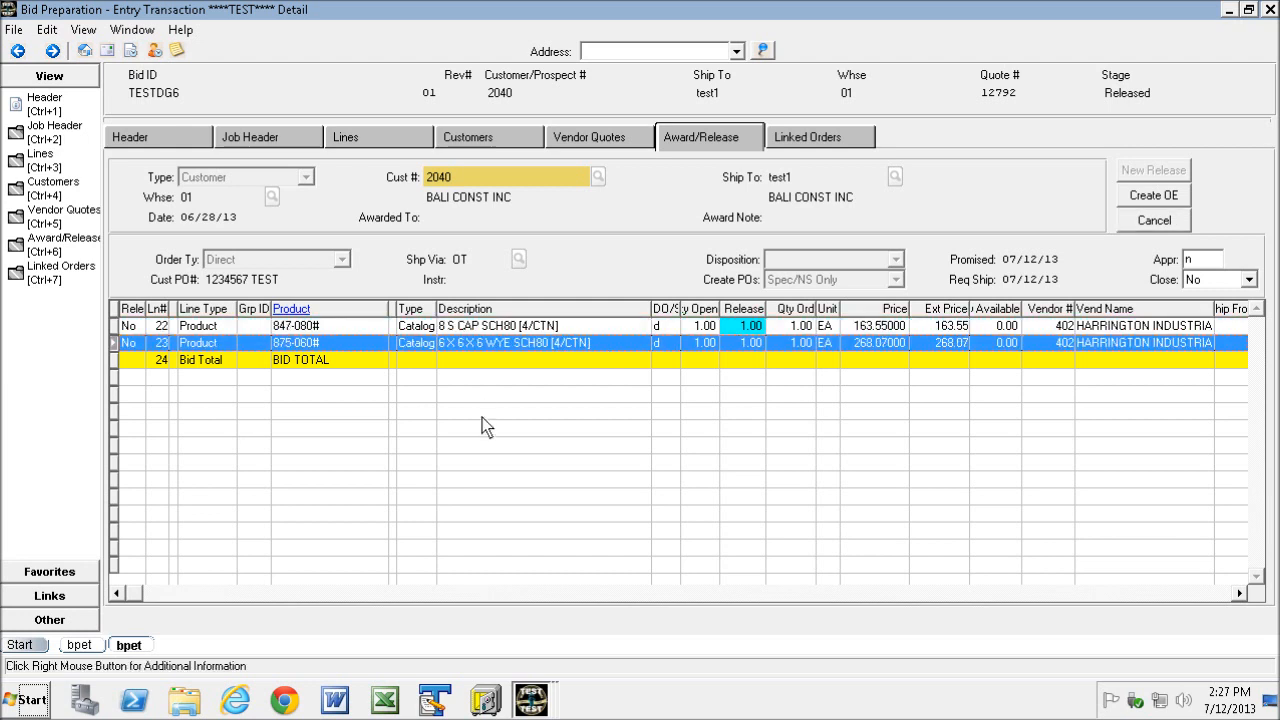
- Assign vendor ship-from location 2 (Harrington - Riverside) to lines 22 and 23
click(117, 326)
shift+click(118, 343)
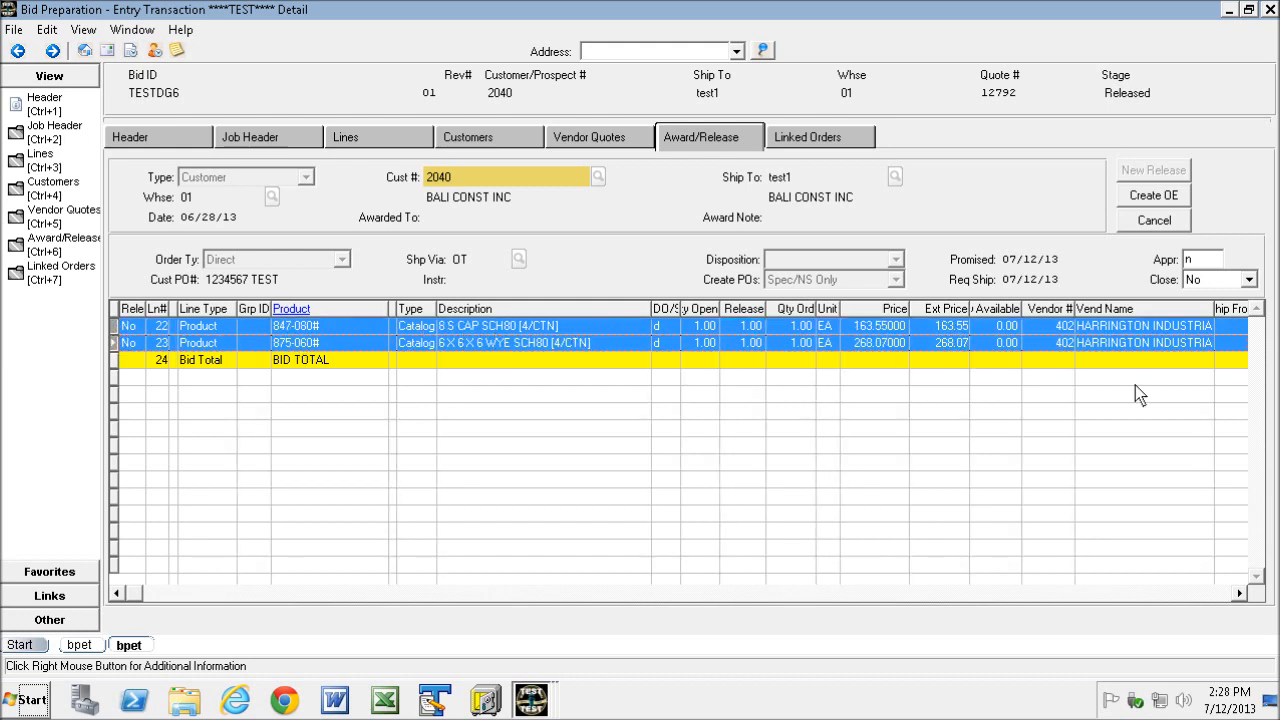
click(1208, 591)
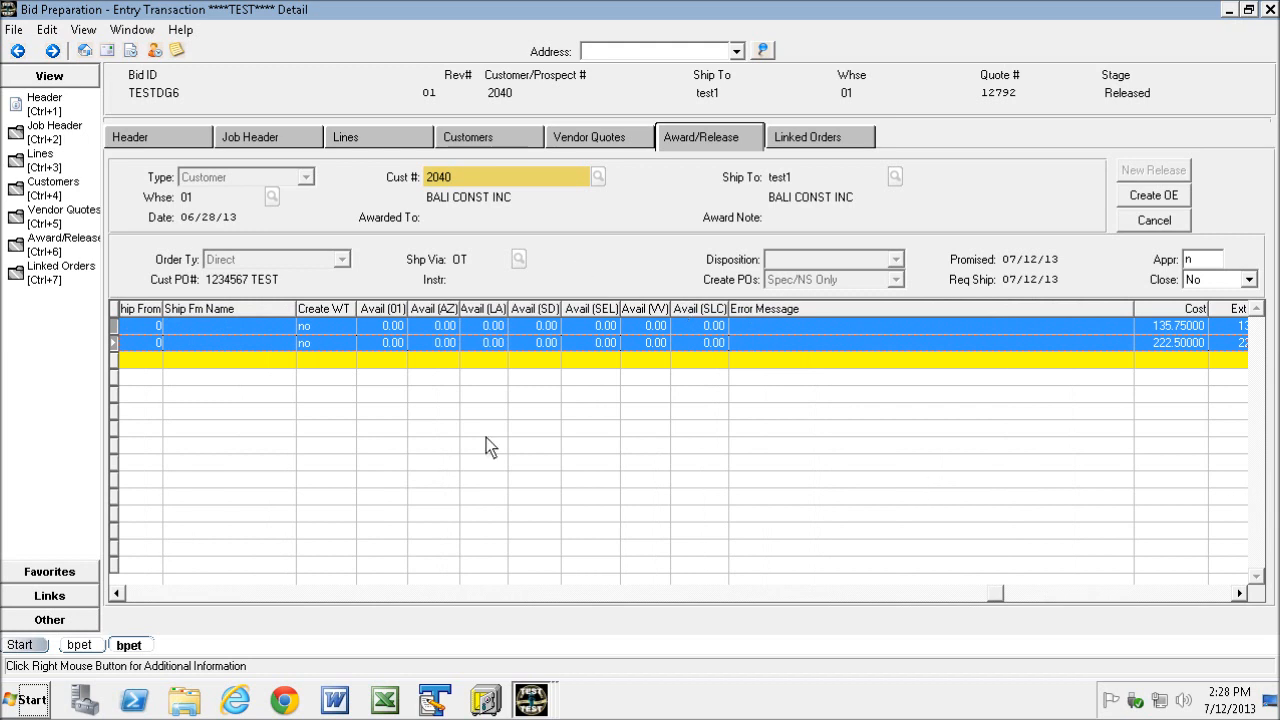
click(133, 592)
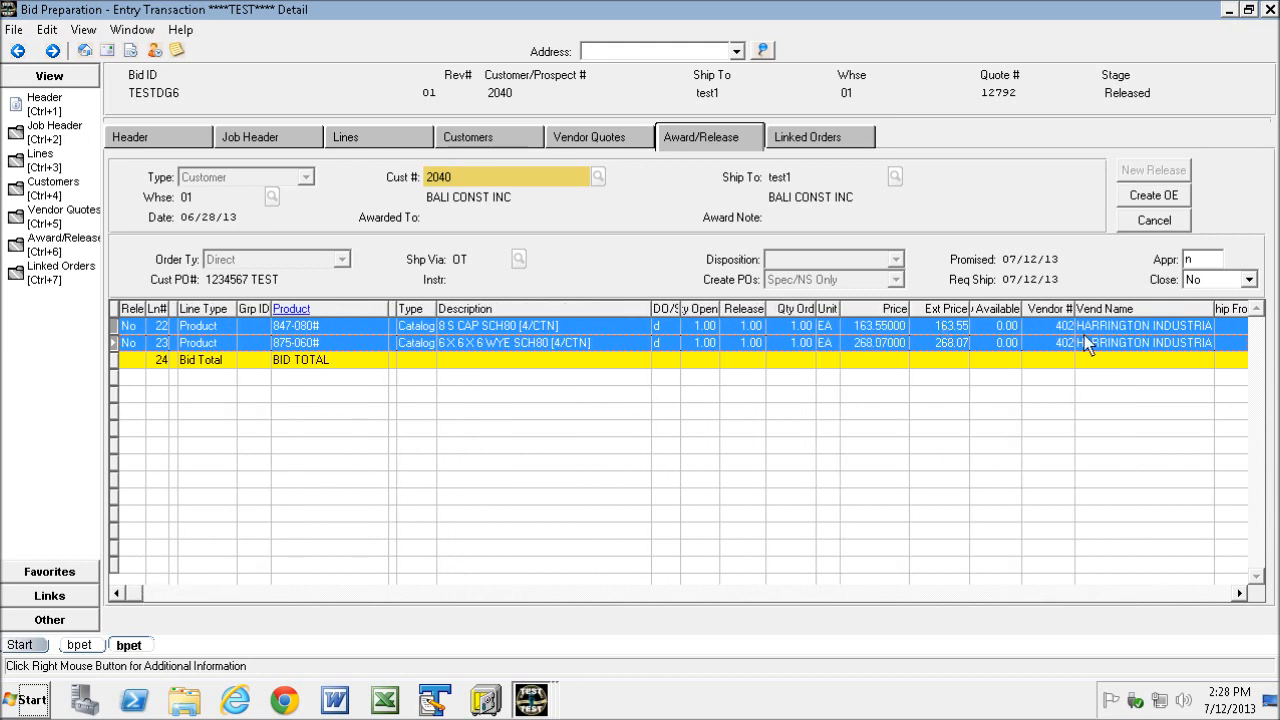
right_click(924, 326)
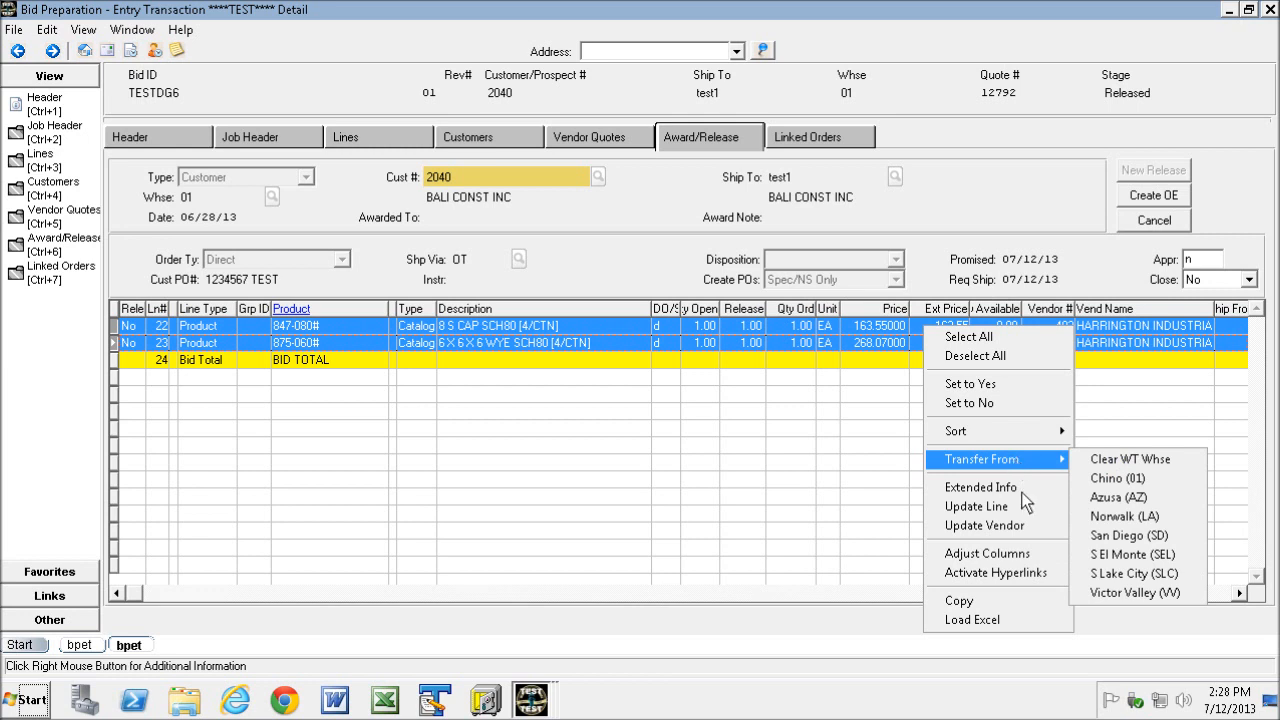
click(1006, 525)
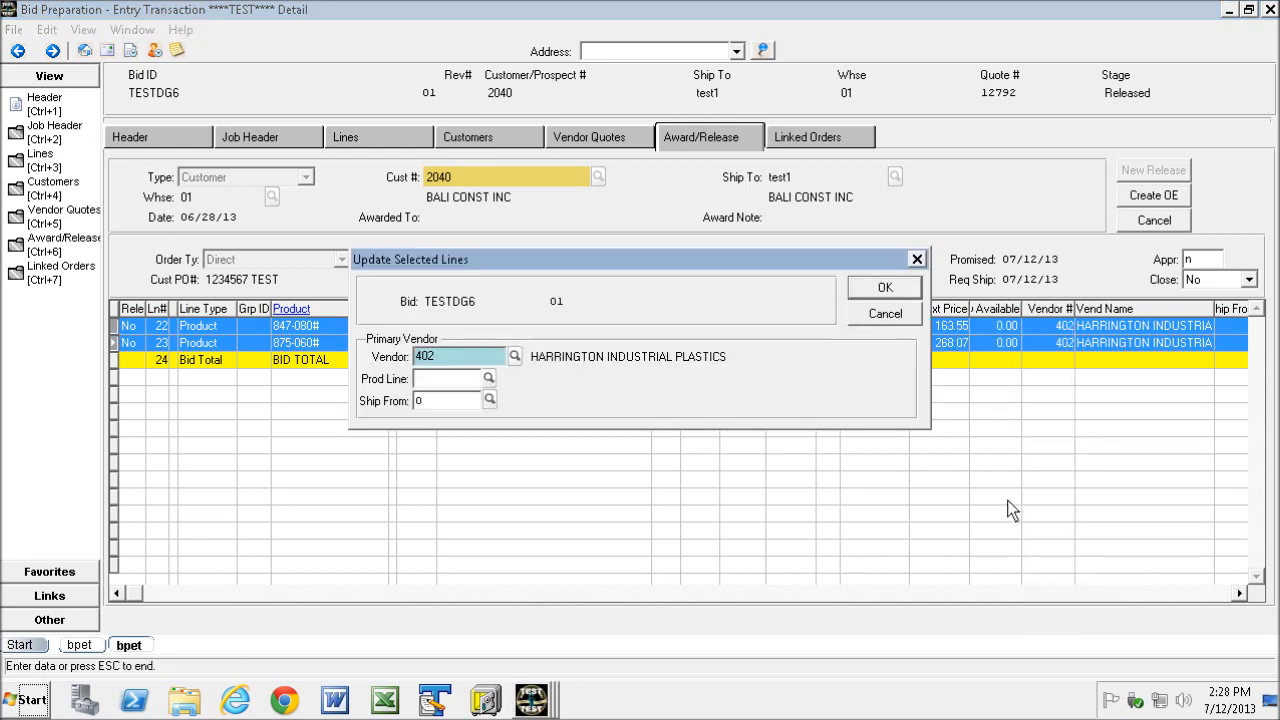
click(489, 399)
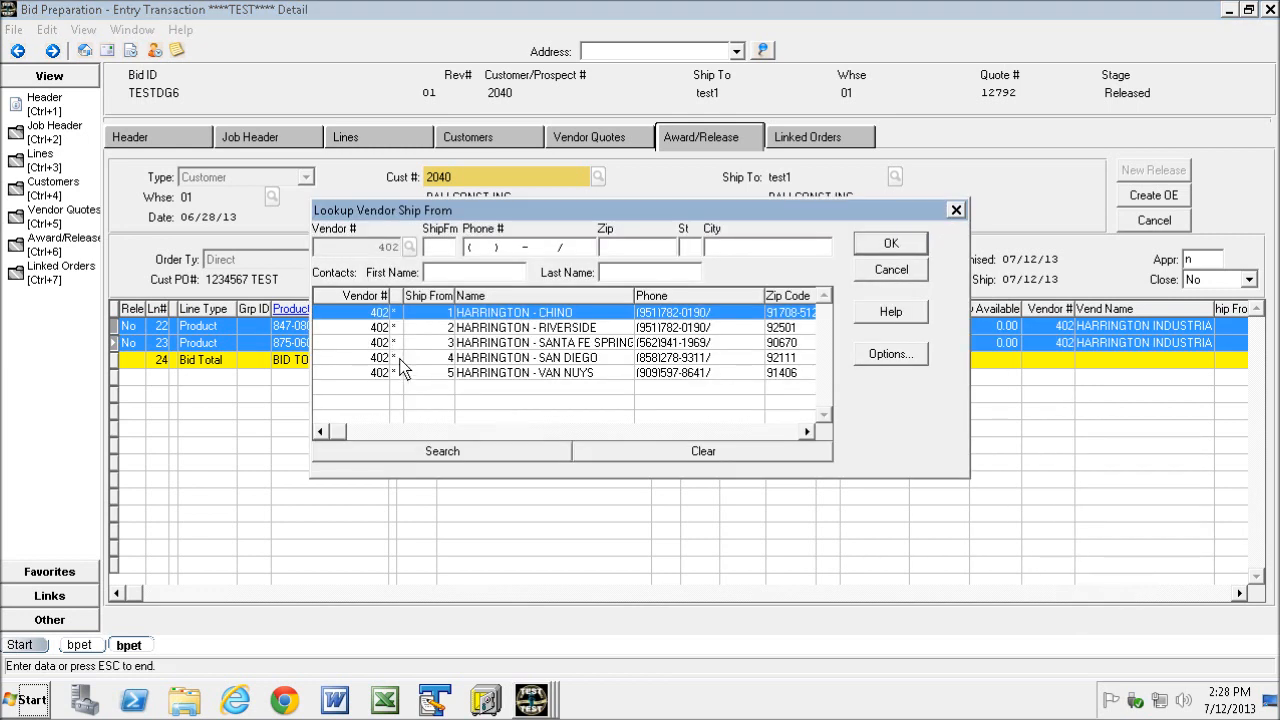
double_click(366, 330)
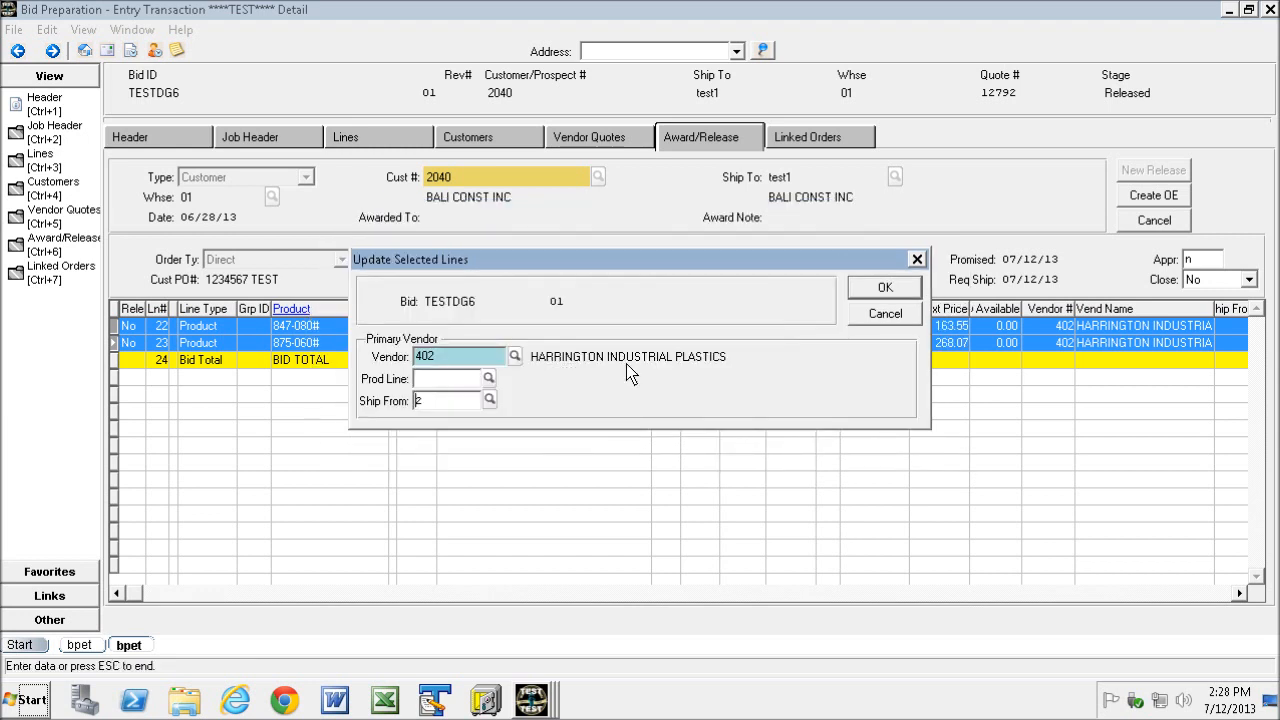
click(881, 283)
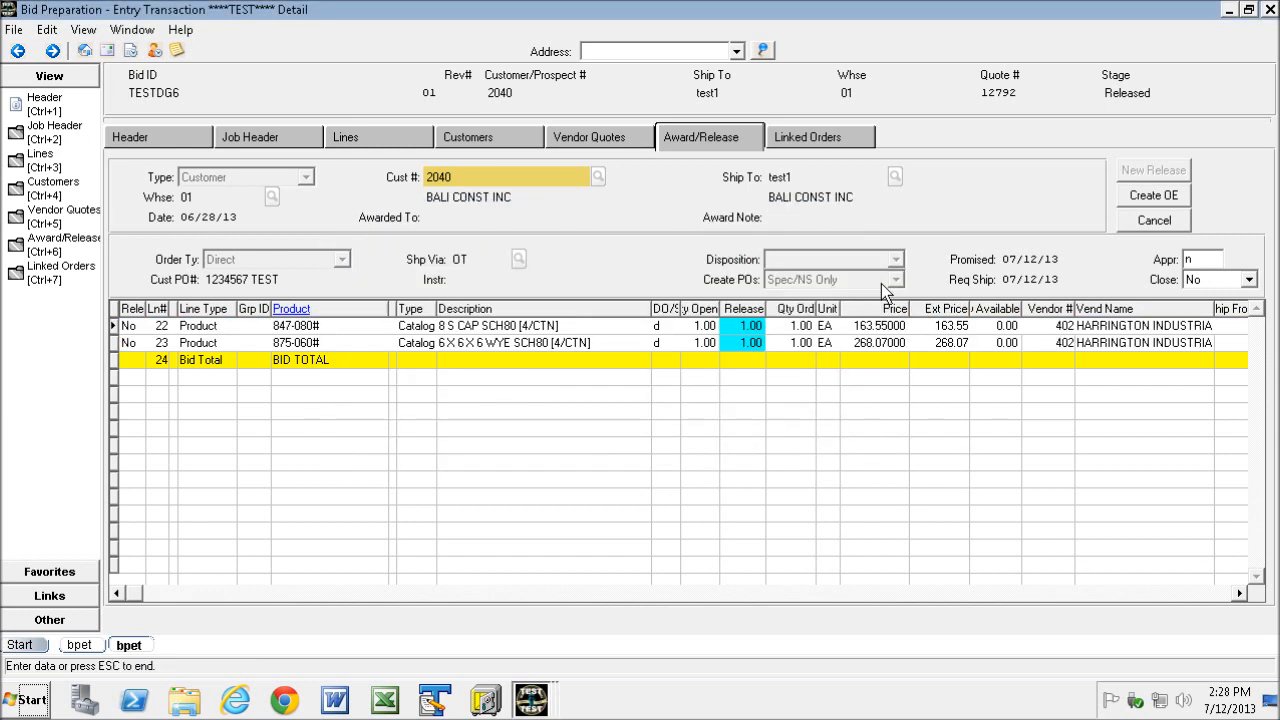
- Mark lines 22 and 23 for release and create the direct sales order for them
click(1240, 594)
click(1240, 594)
click(1240, 594)
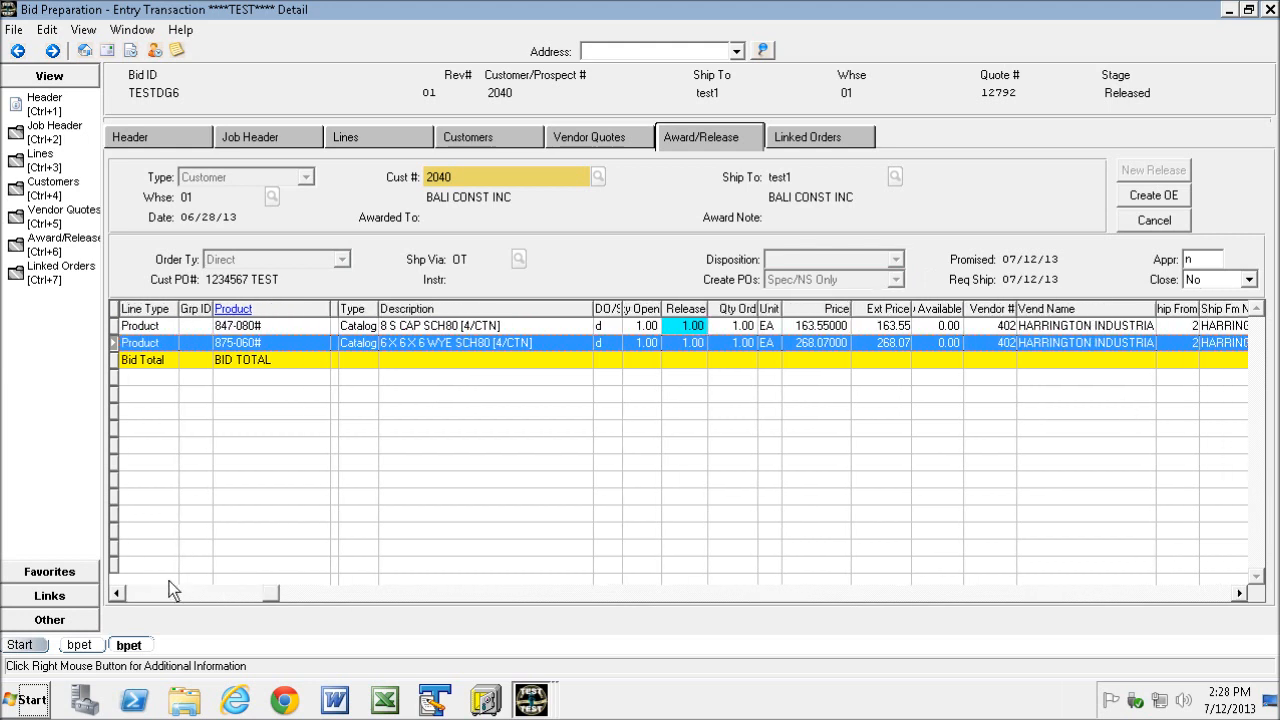
click(137, 594)
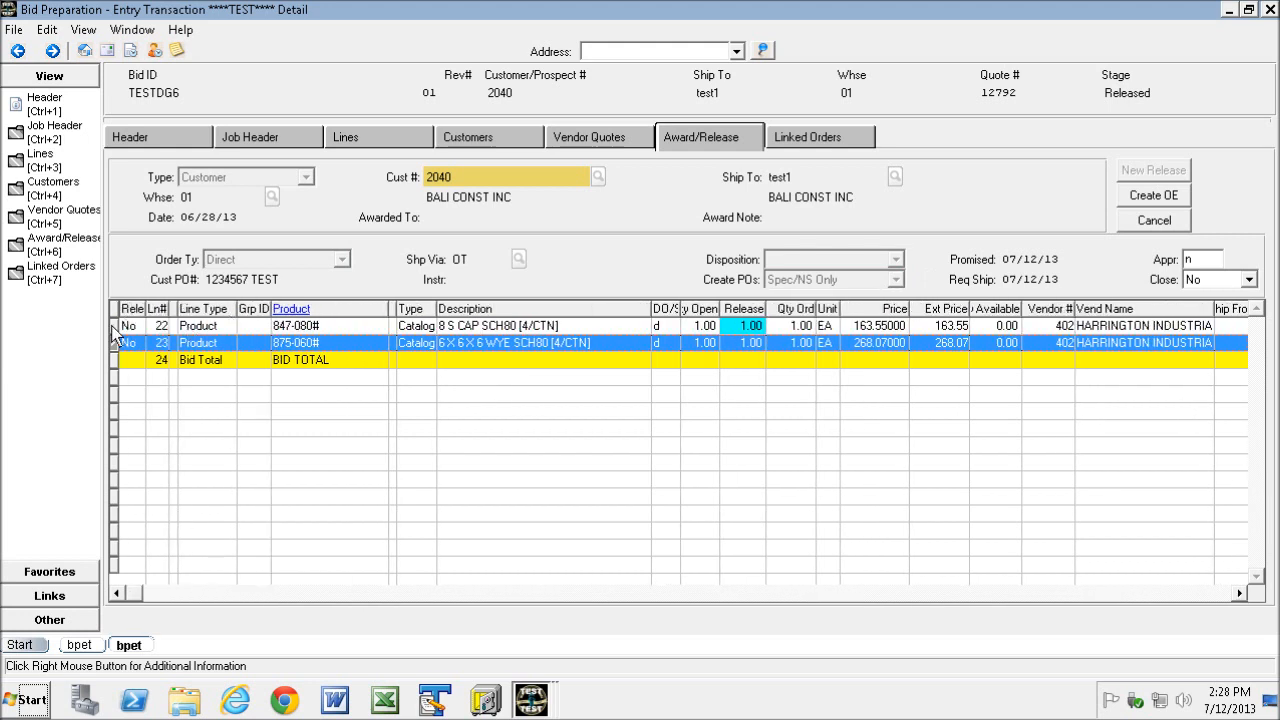
drag(113, 326, 113, 343)
right_click(257, 336)
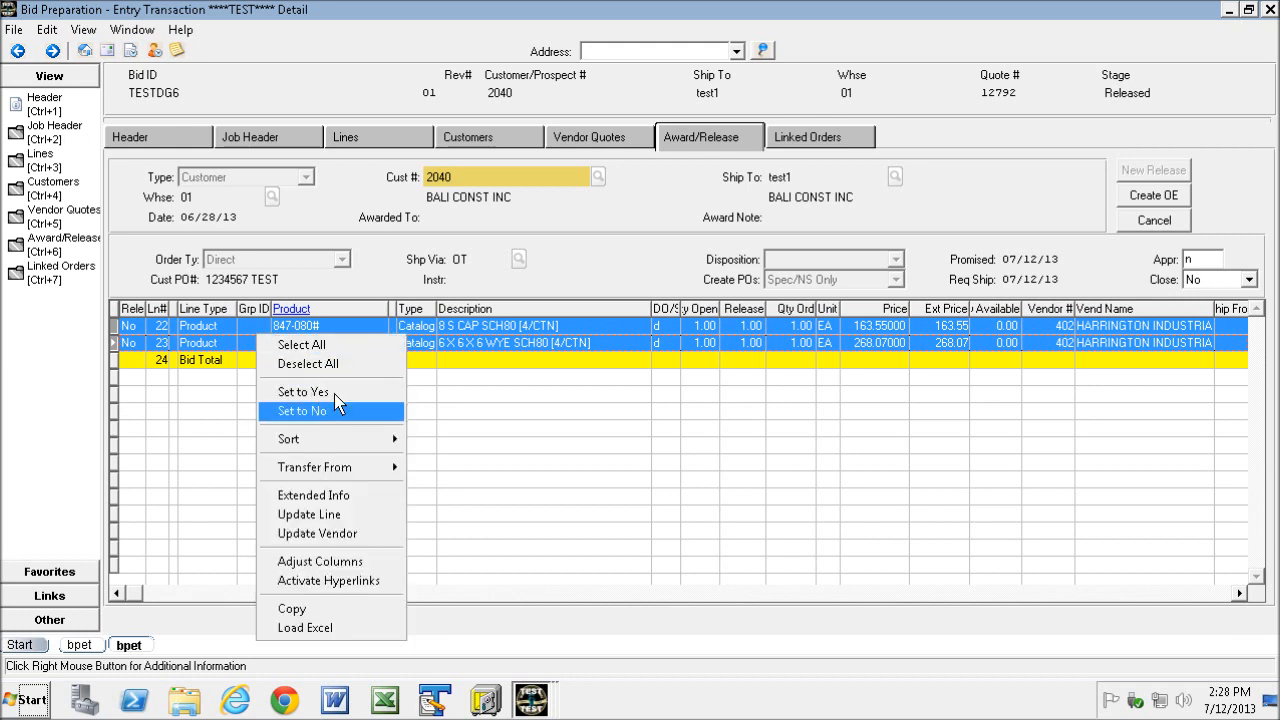
click(336, 393)
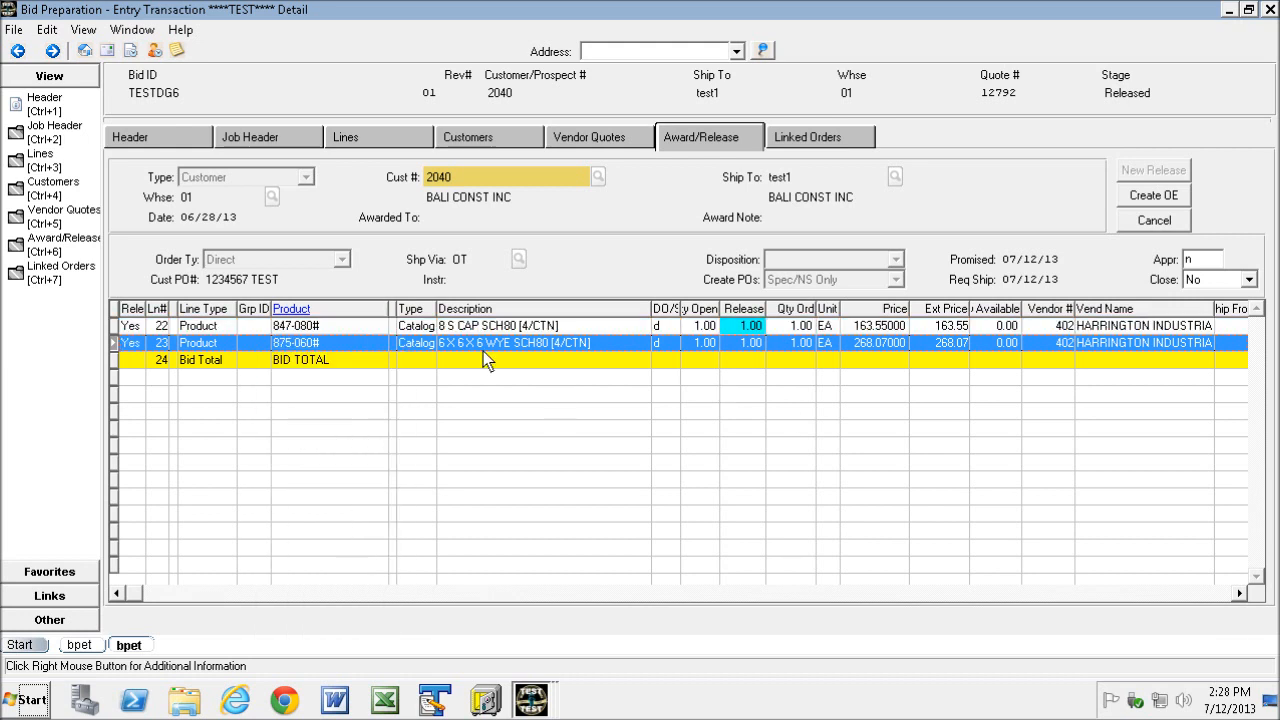
click(1155, 195)
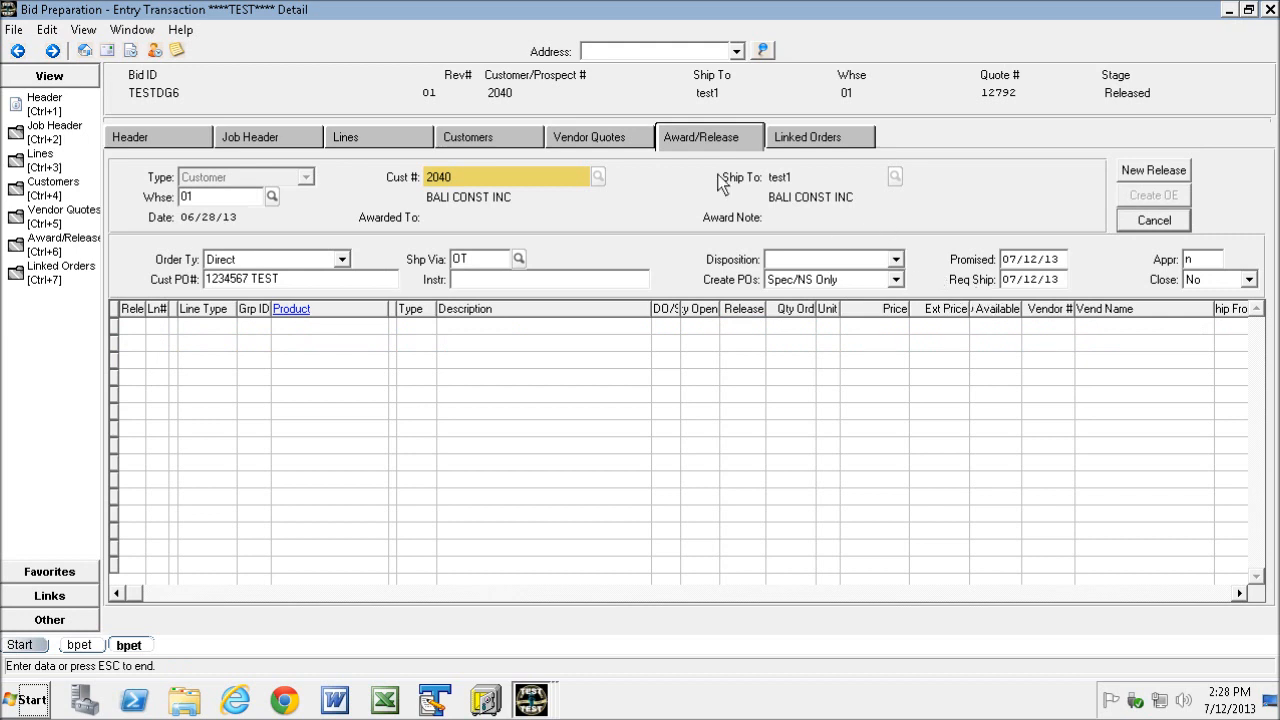
- Review the new direct sales order under Linked Orders, closing the batch report and opening order 327226 in inquiry
click(809, 137)
click(731, 142)
click(814, 138)
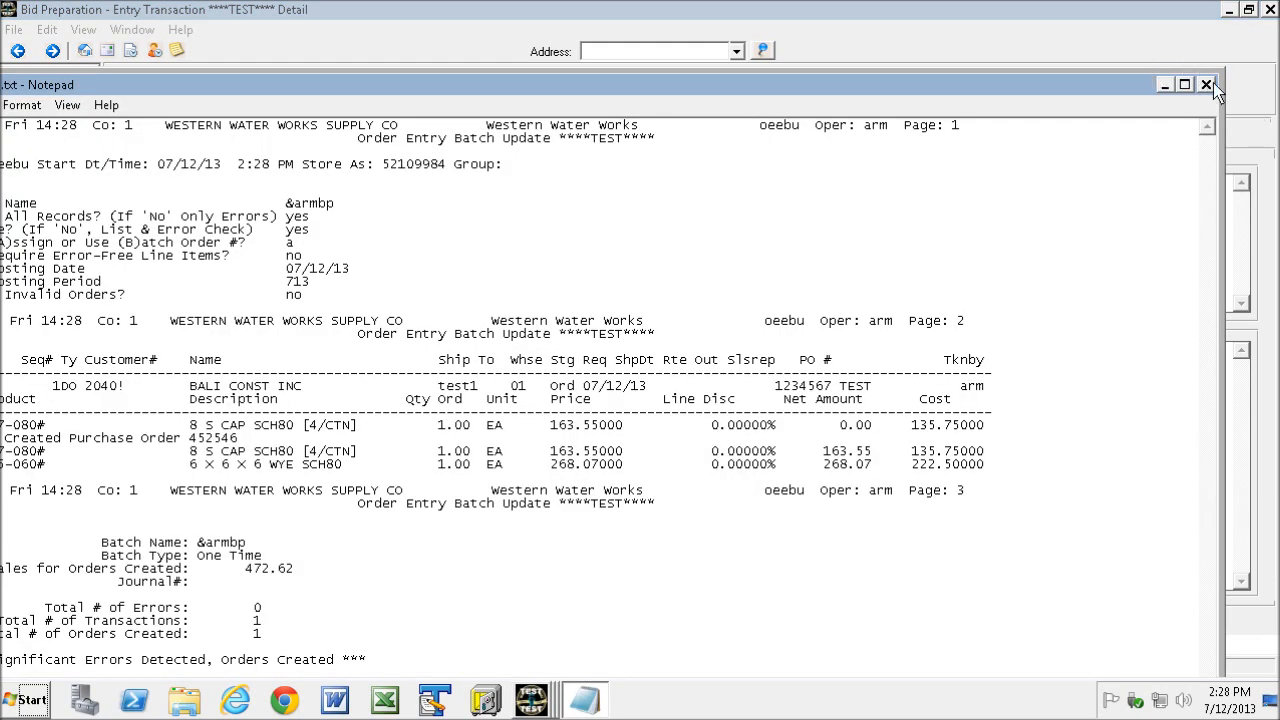
click(1207, 85)
click(167, 264)
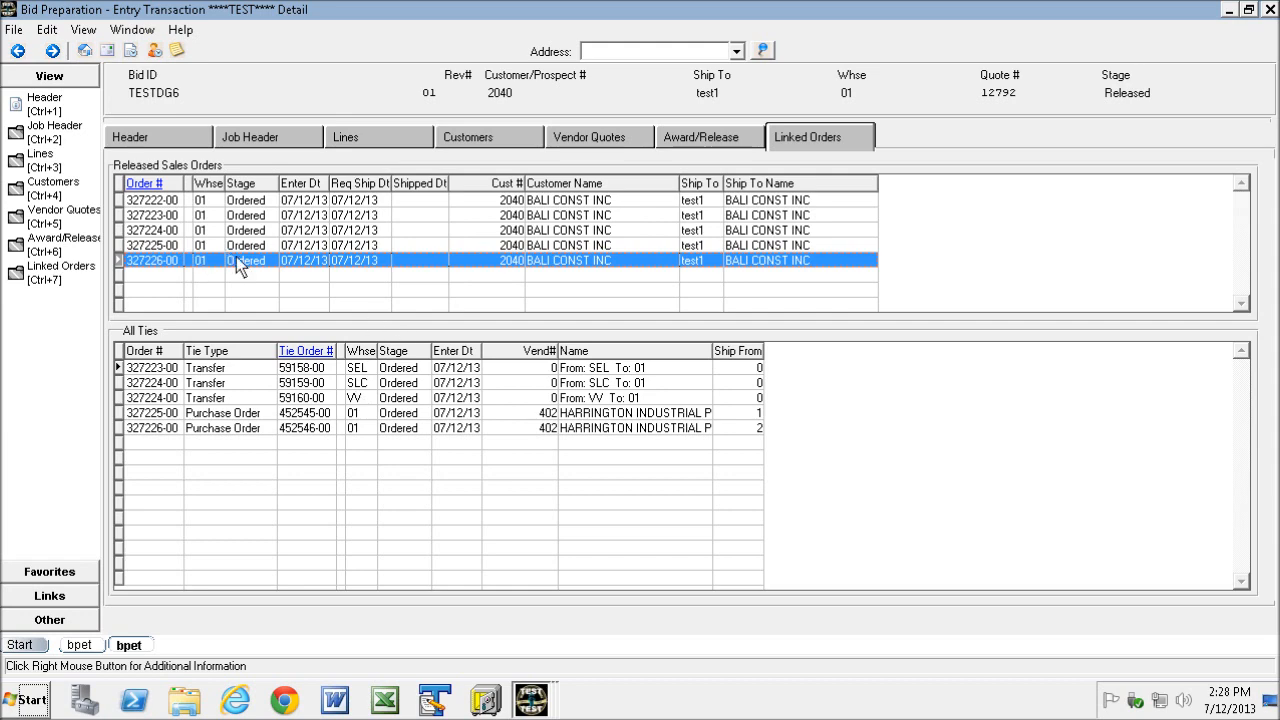
click(162, 183)
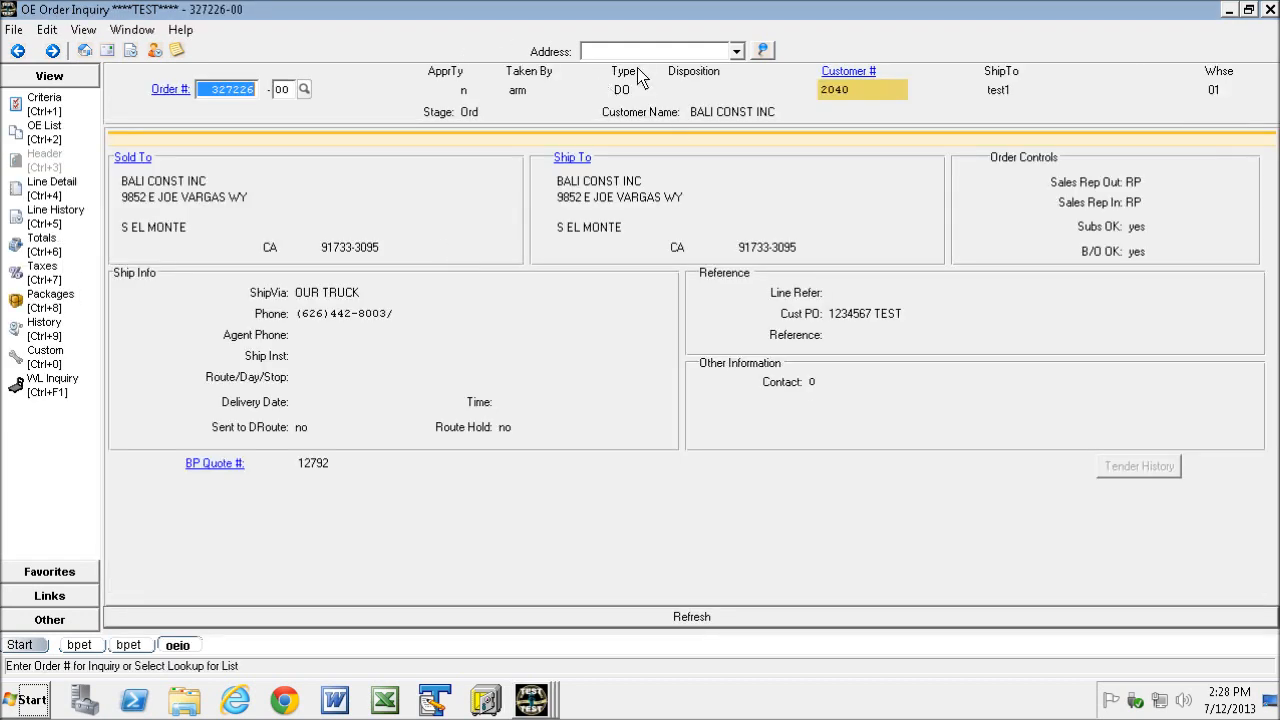
click(1271, 10)
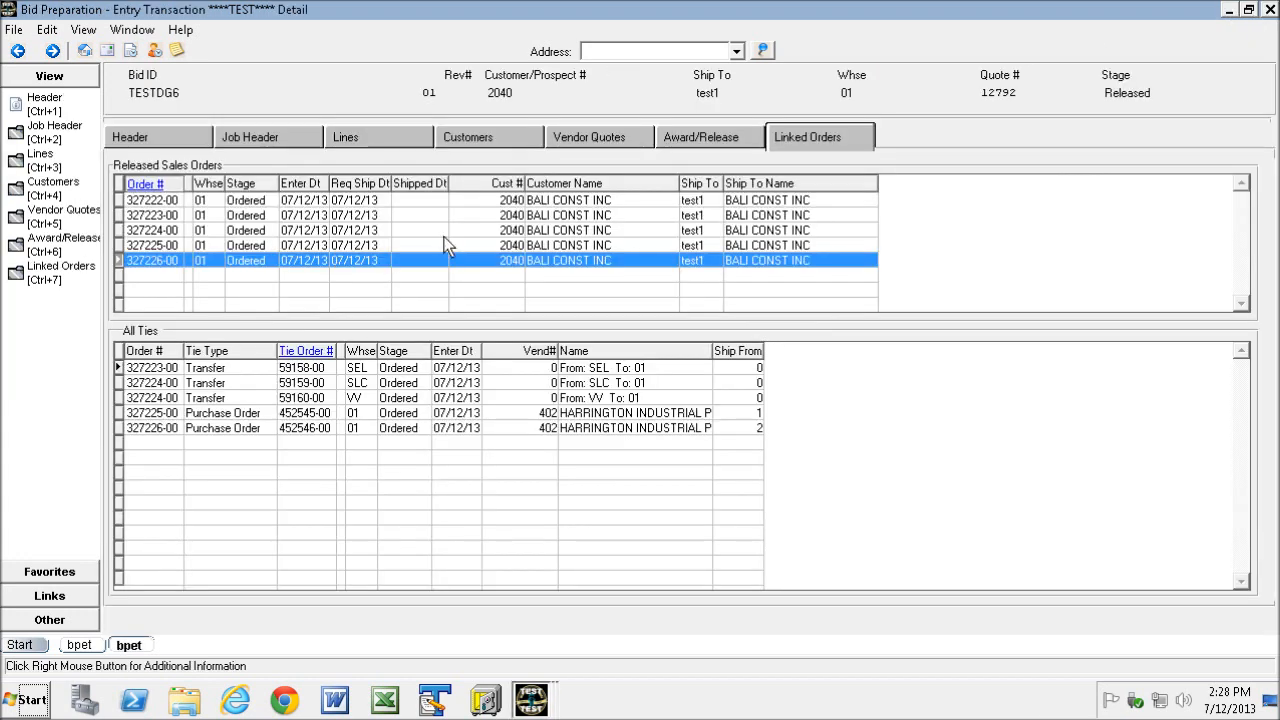
- Open tied purchase order 452546 in inquiry, then return to the Linked Orders view
double_click(282, 428)
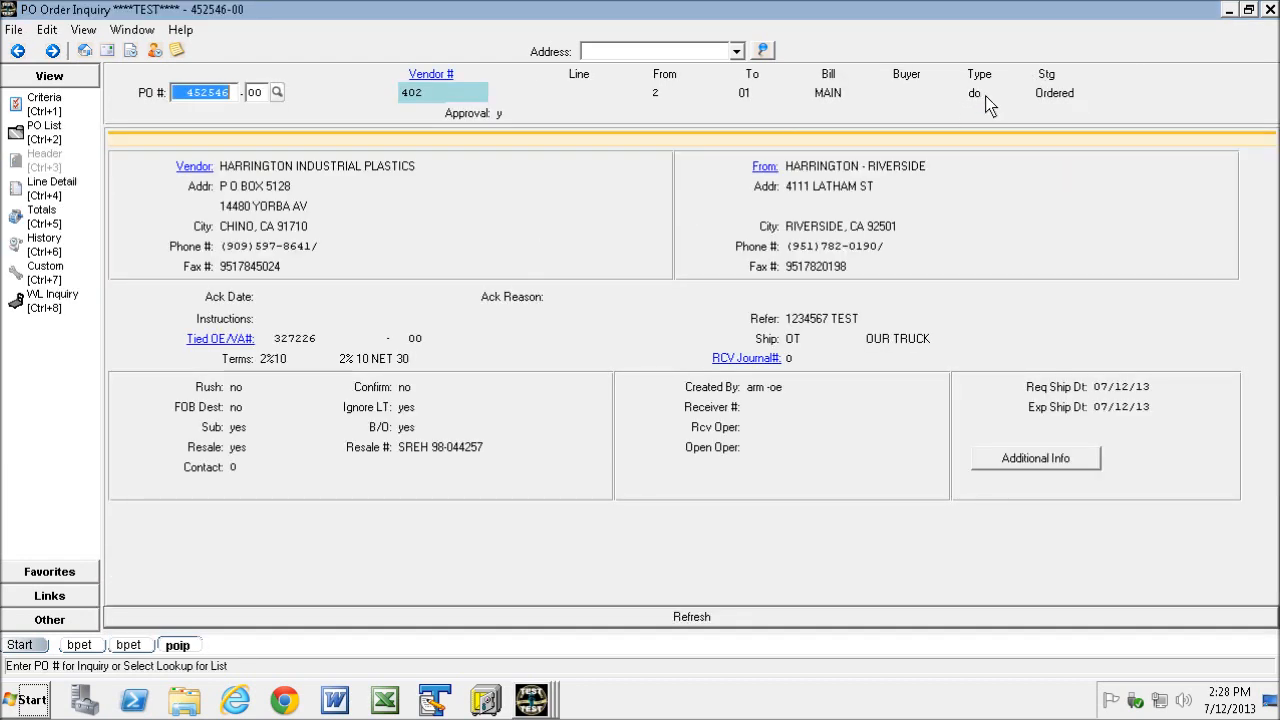
click(1269, 9)
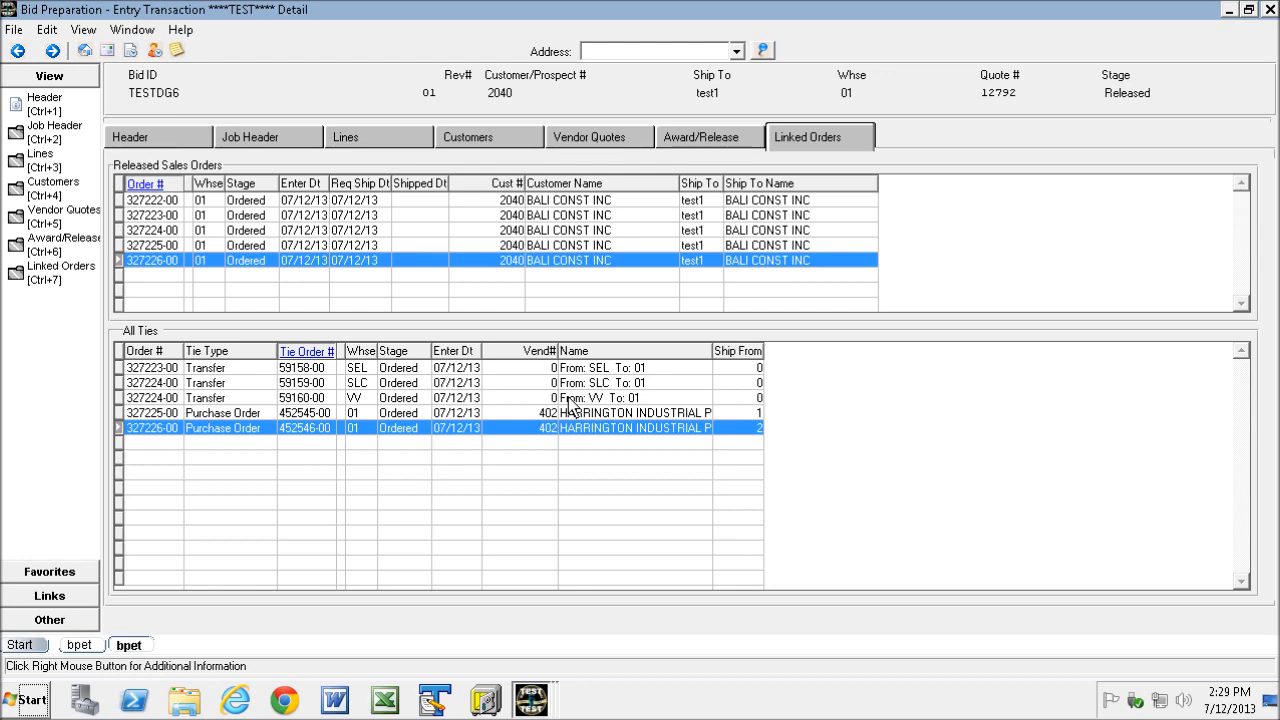
click(681, 136)
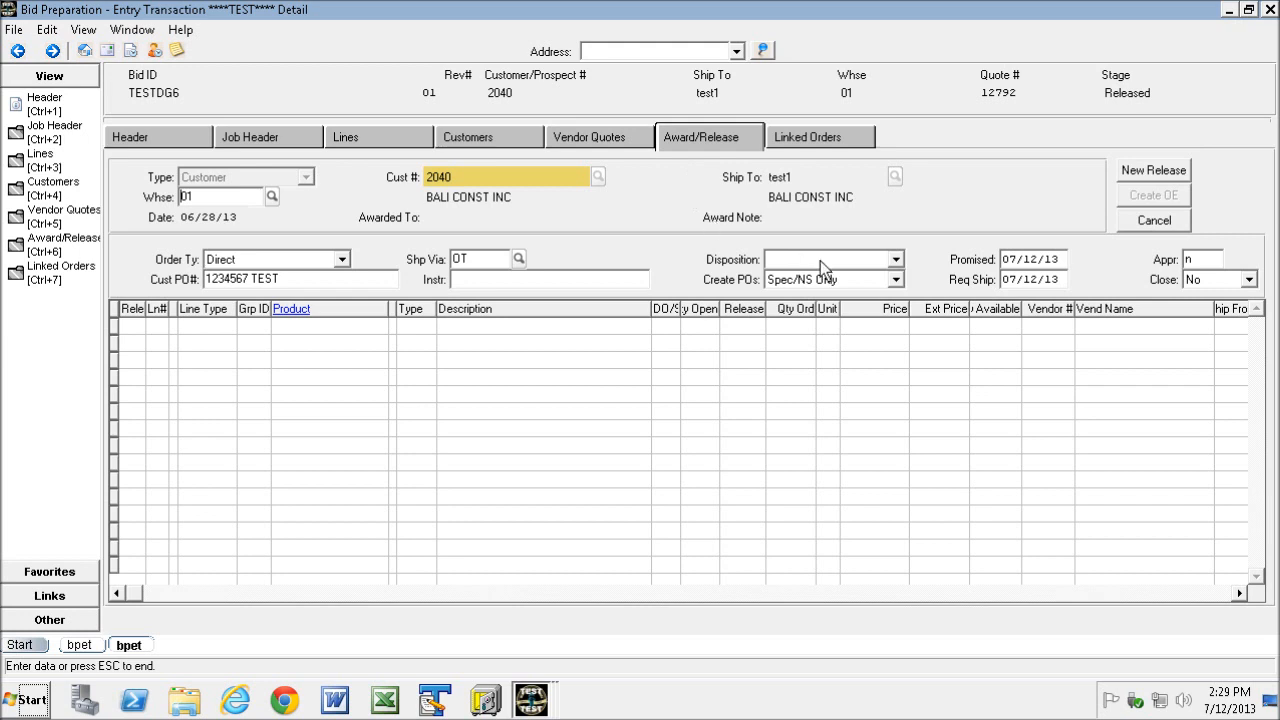
click(812, 140)
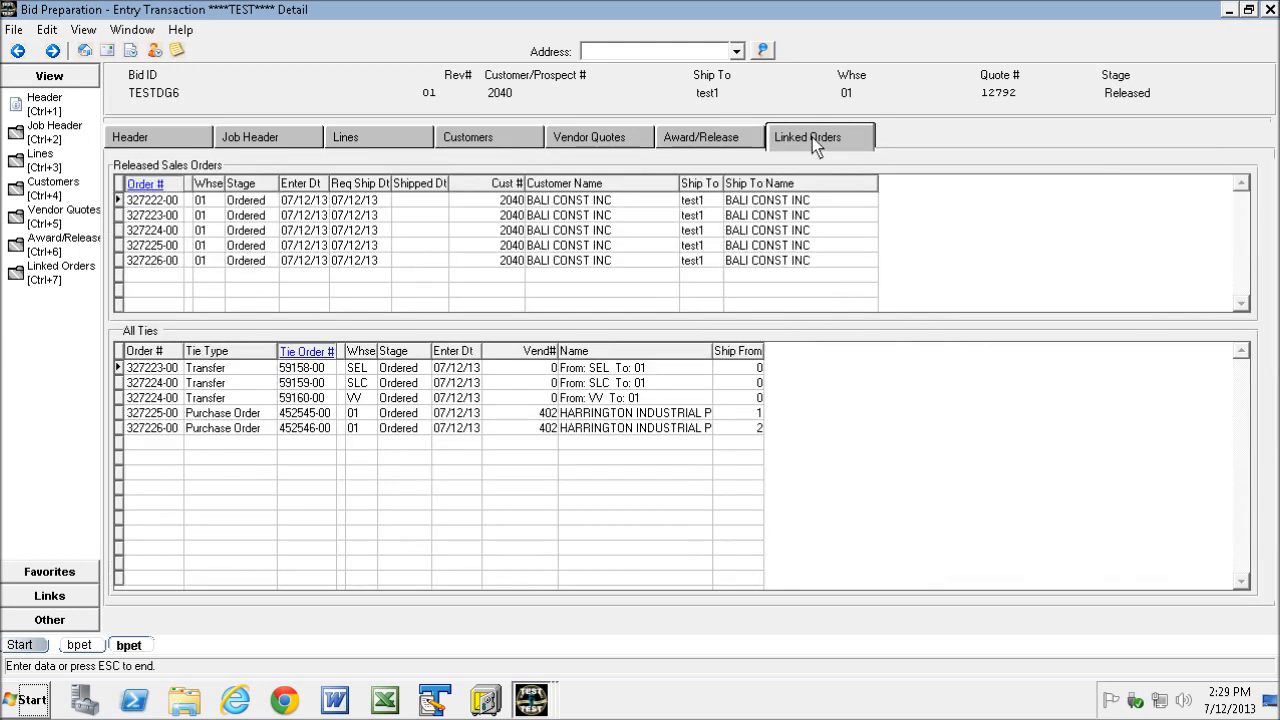